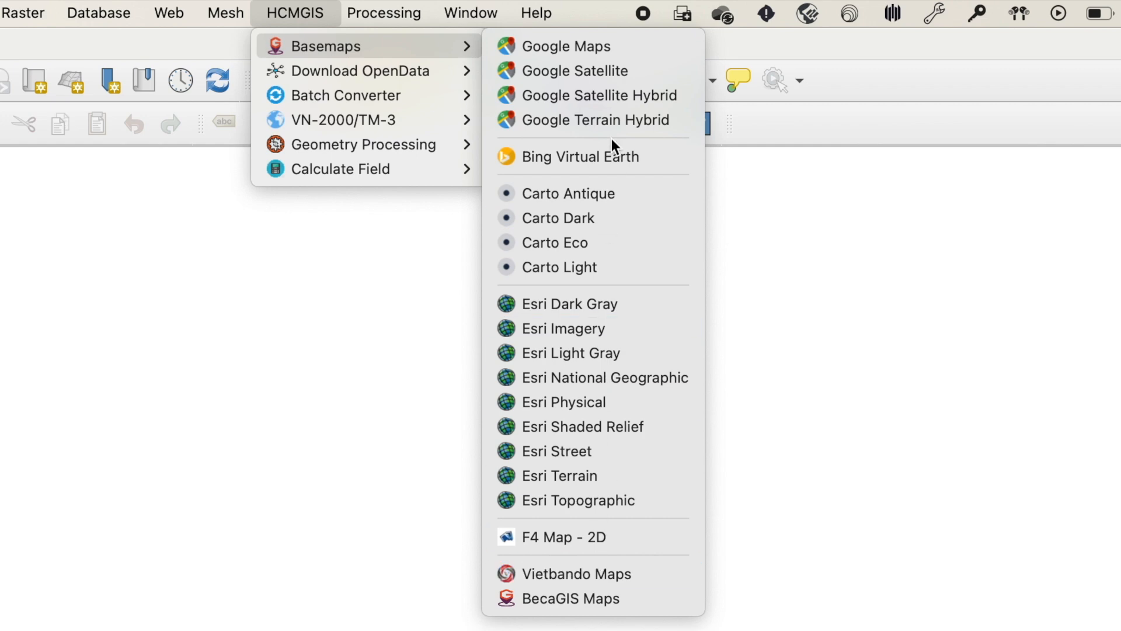
Add the Google Satellite basemap and the Lake_Tahoe_2024-06_Median.tif raster from Documents/Composites_Project_Folder/Composite_Outputs to the project.
{"action": "left_click", "coordinate": [605, 70]}
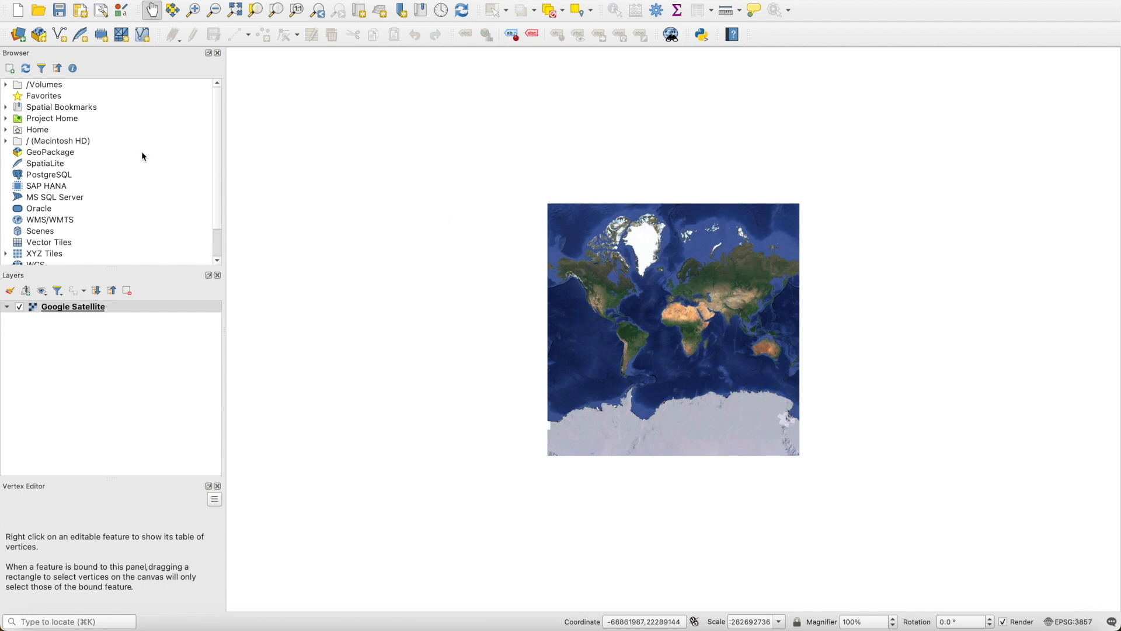
{"action": "left_click", "coordinate": [7, 131]}
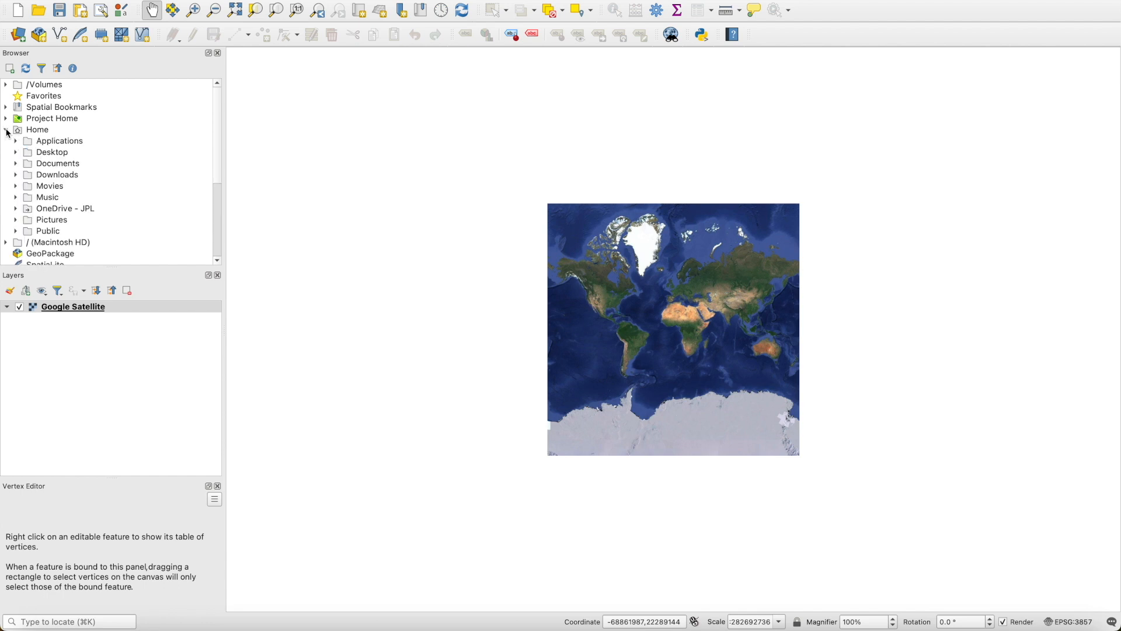
{"action": "left_click", "coordinate": [16, 164]}
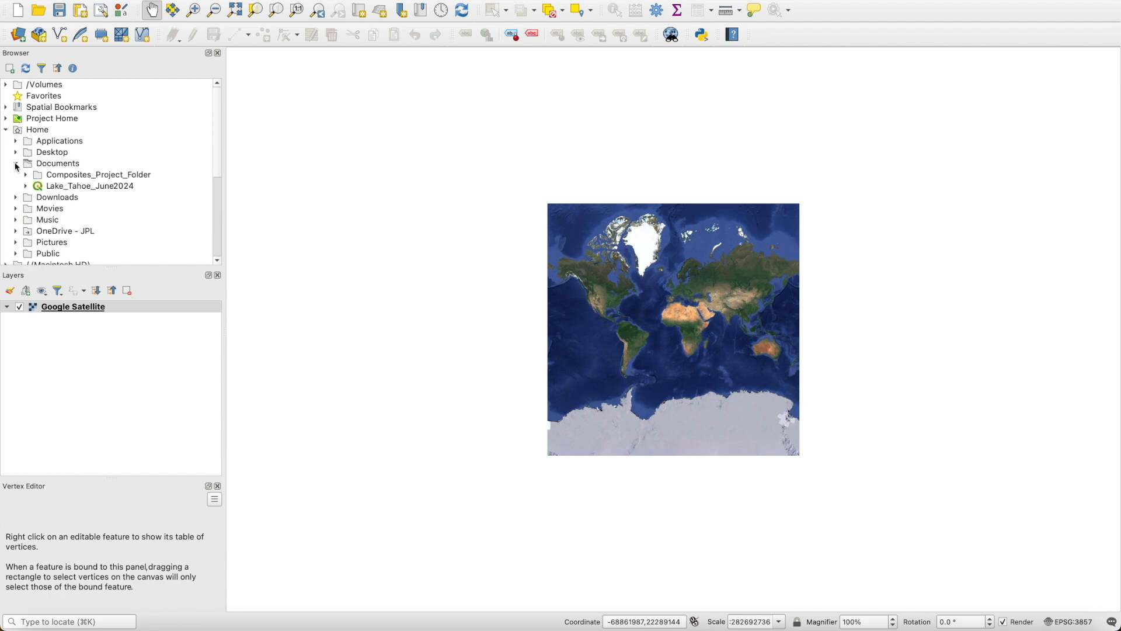
{"action": "left_click", "coordinate": [26, 174]}
{"action": "left_click", "coordinate": [35, 196]}
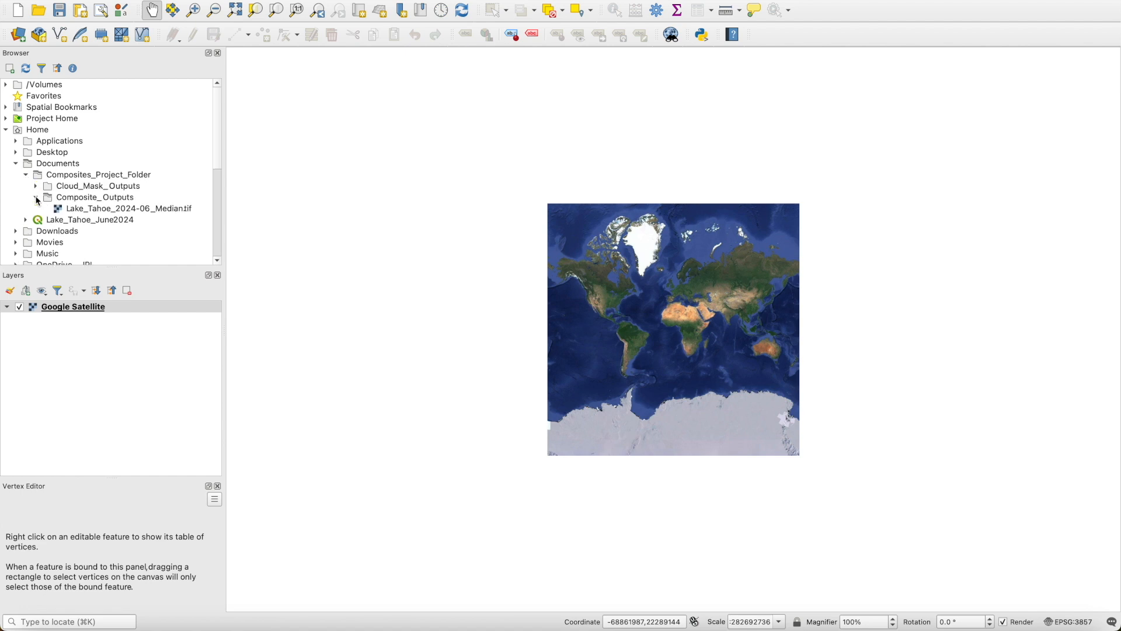
{"action": "right_click", "coordinate": [97, 212]}
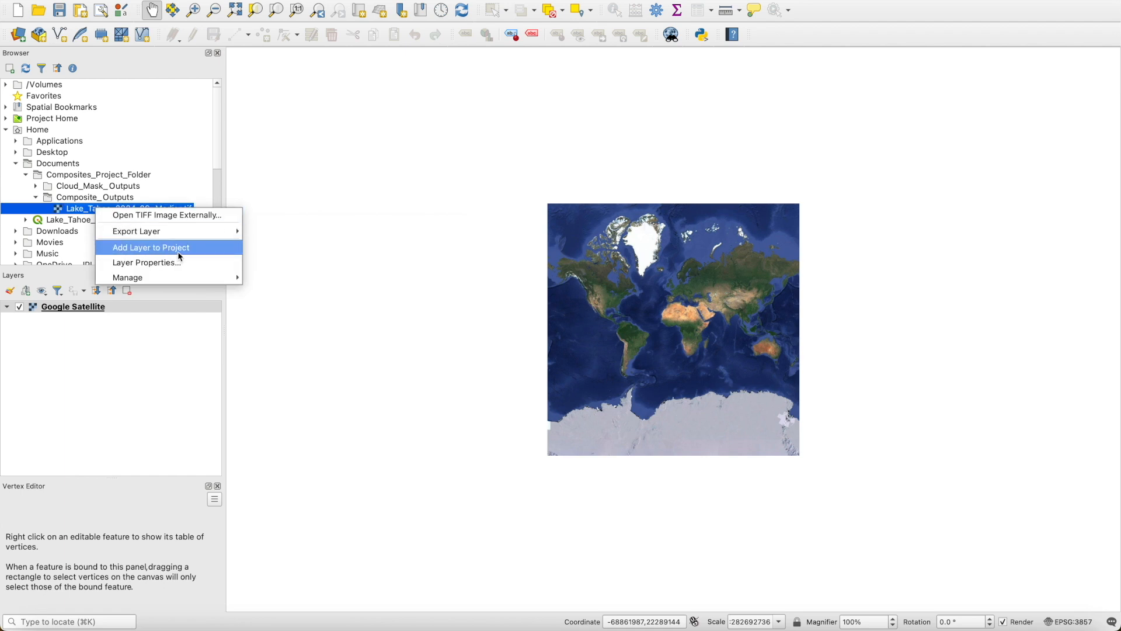
{"action": "left_click", "coordinate": [74, 211]}
{"action": "left_click_drag", "start_coordinate": [74, 211], "coordinate": [615, 266]}
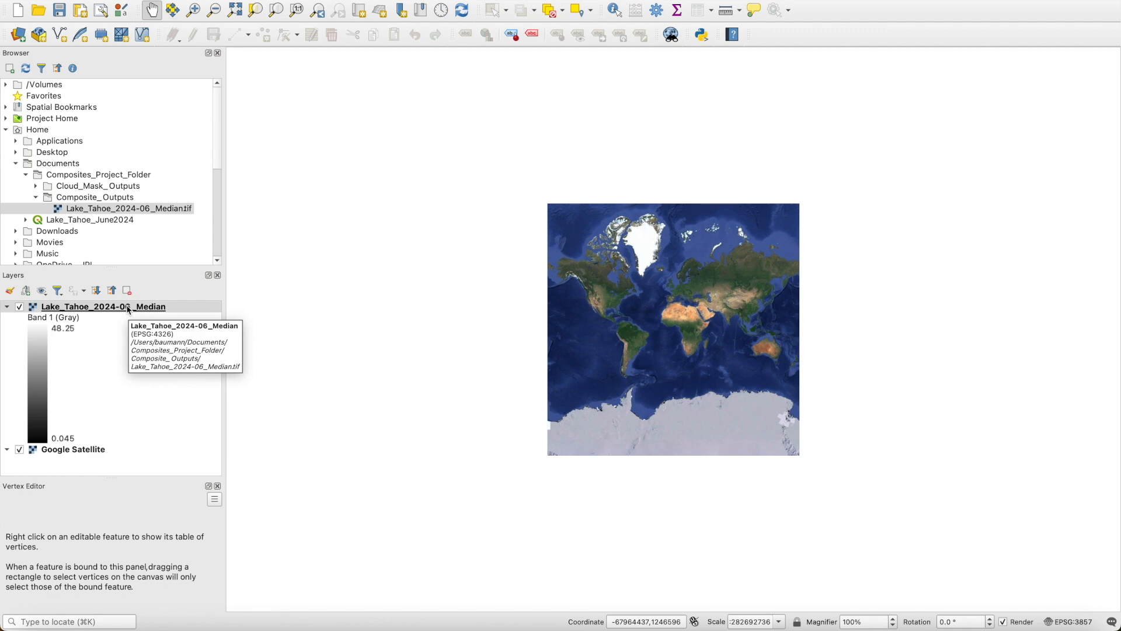
Change the rendering of the Lake_Tahoe_2024-06_Median layer to Singleband pseudocolor.
{"action": "right_click", "coordinate": [128, 309]}
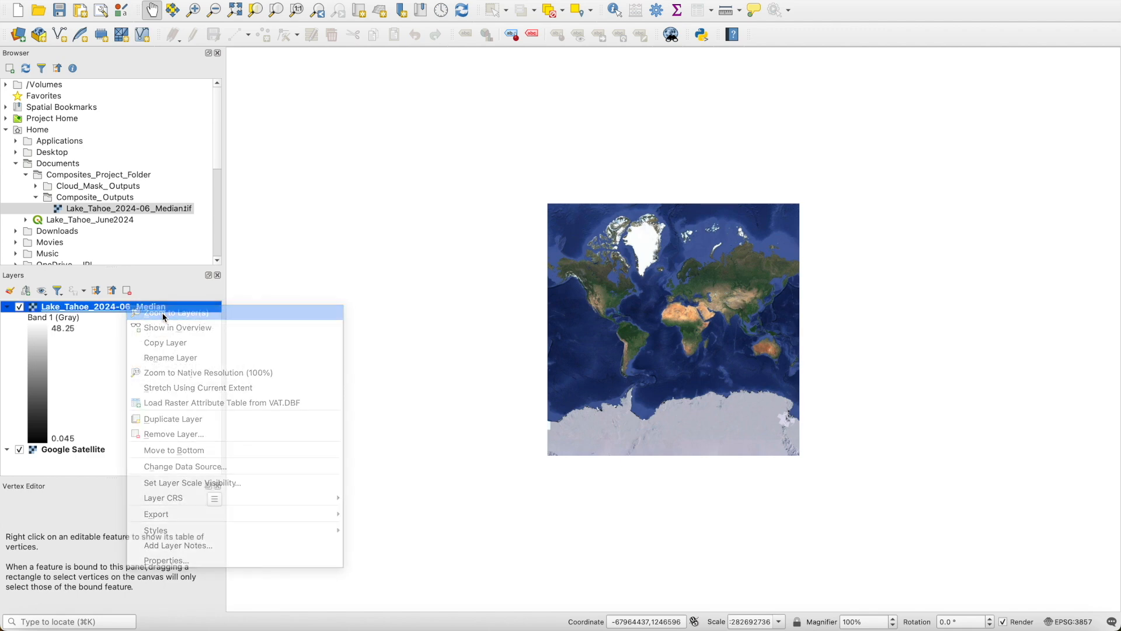
{"action": "left_click", "coordinate": [164, 315]}
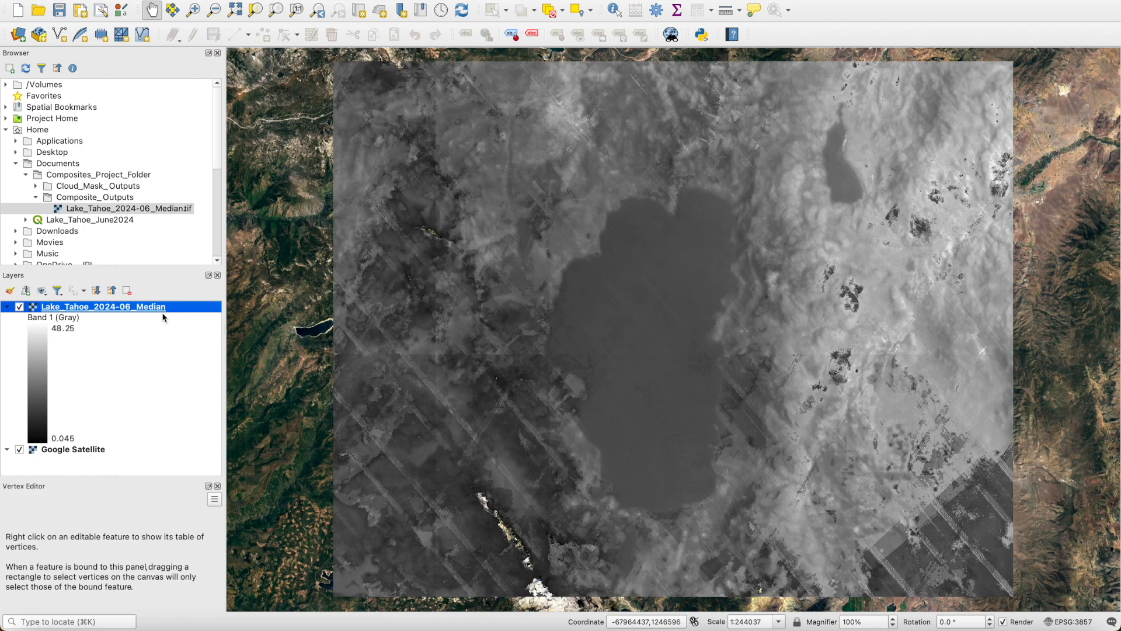
{"action": "mouse_move", "coordinate": [131, 307]}
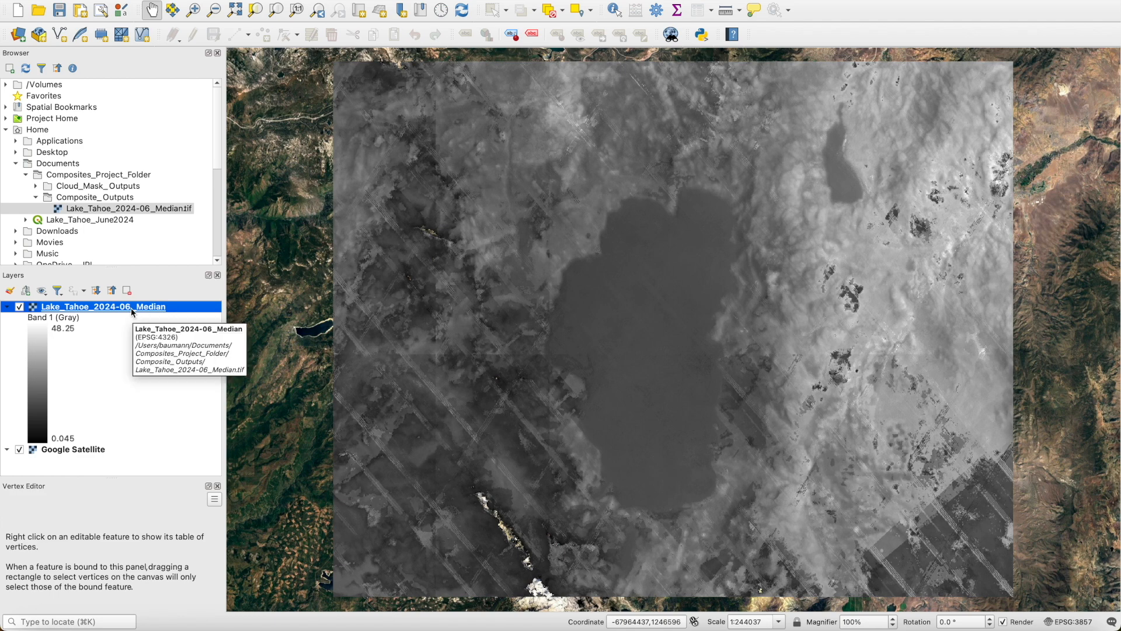
{"action": "left_click", "coordinate": [10, 292]}
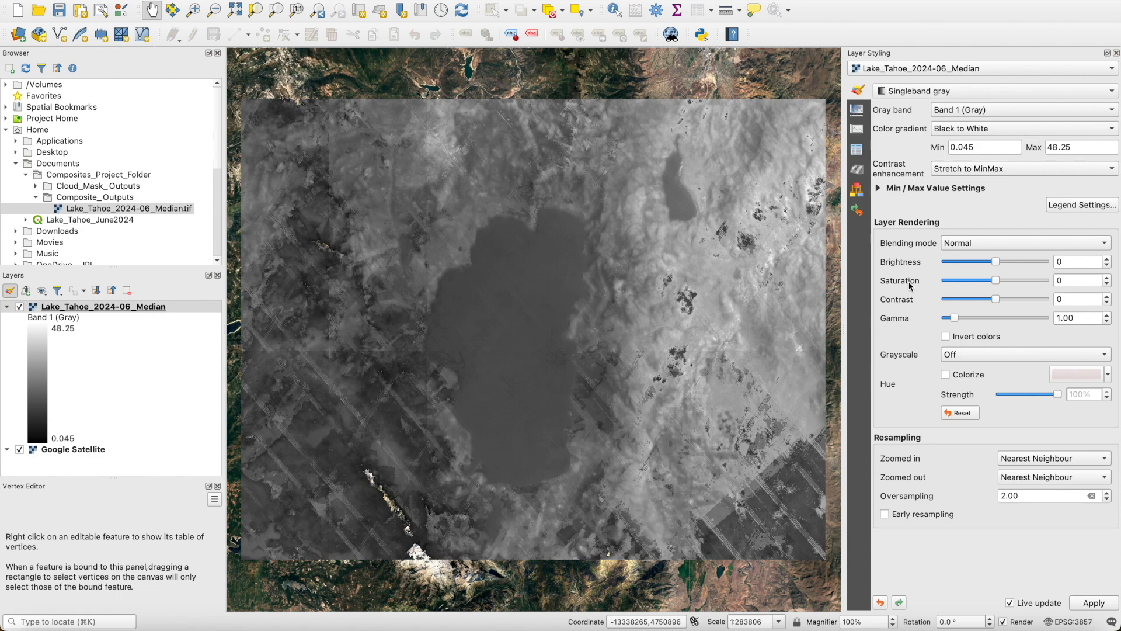
{"action": "left_click", "coordinate": [909, 96]}
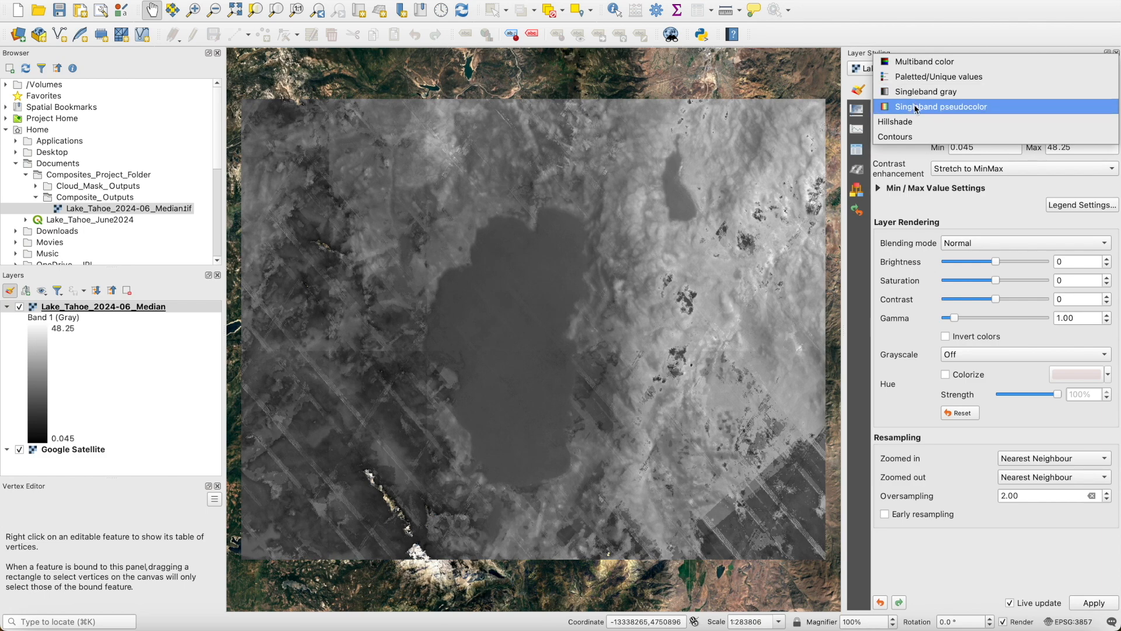
{"action": "left_click", "coordinate": [917, 108]}
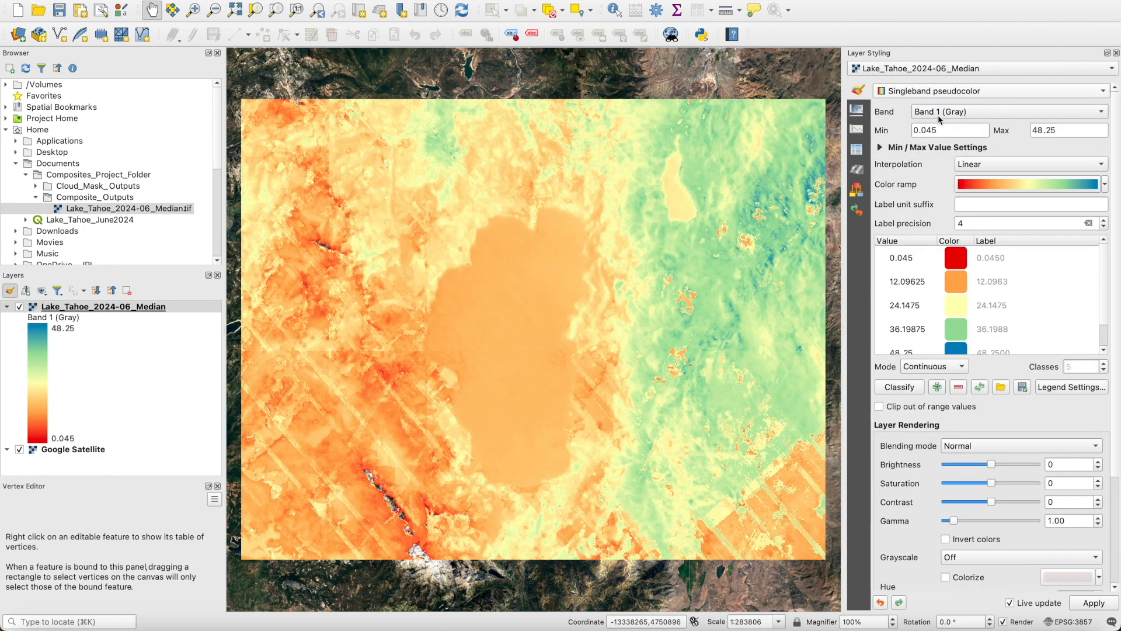
Apply an inverted Spectral color ramp to the Lake Tahoe raster and set its blending mode to Hard Light.
{"action": "left_click", "coordinate": [1105, 185]}
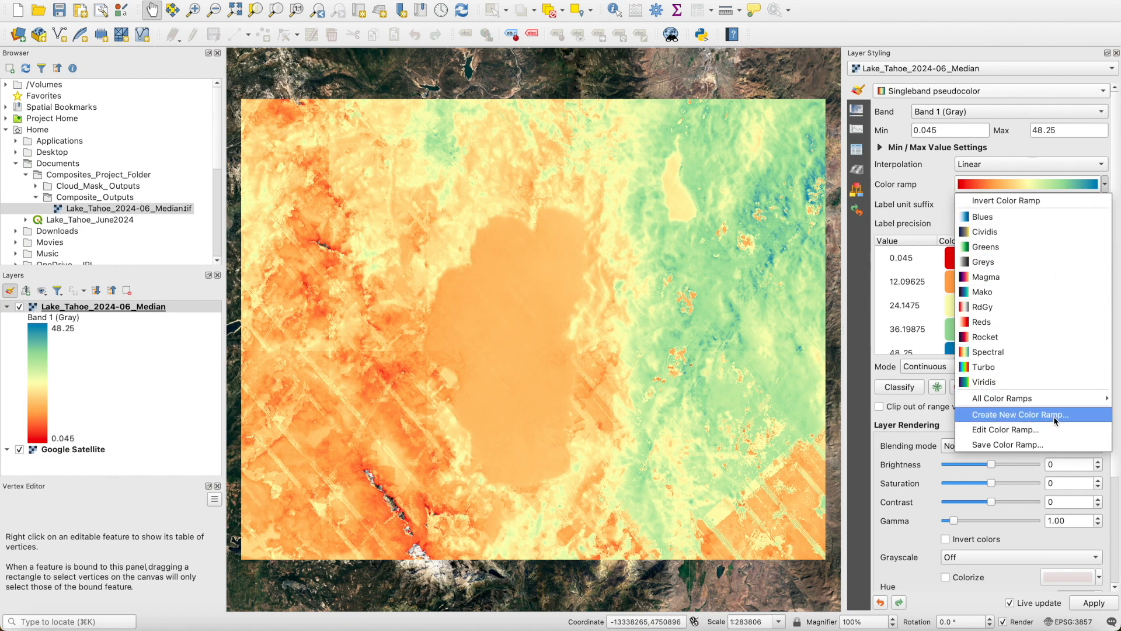
{"action": "left_click", "coordinate": [1027, 353]}
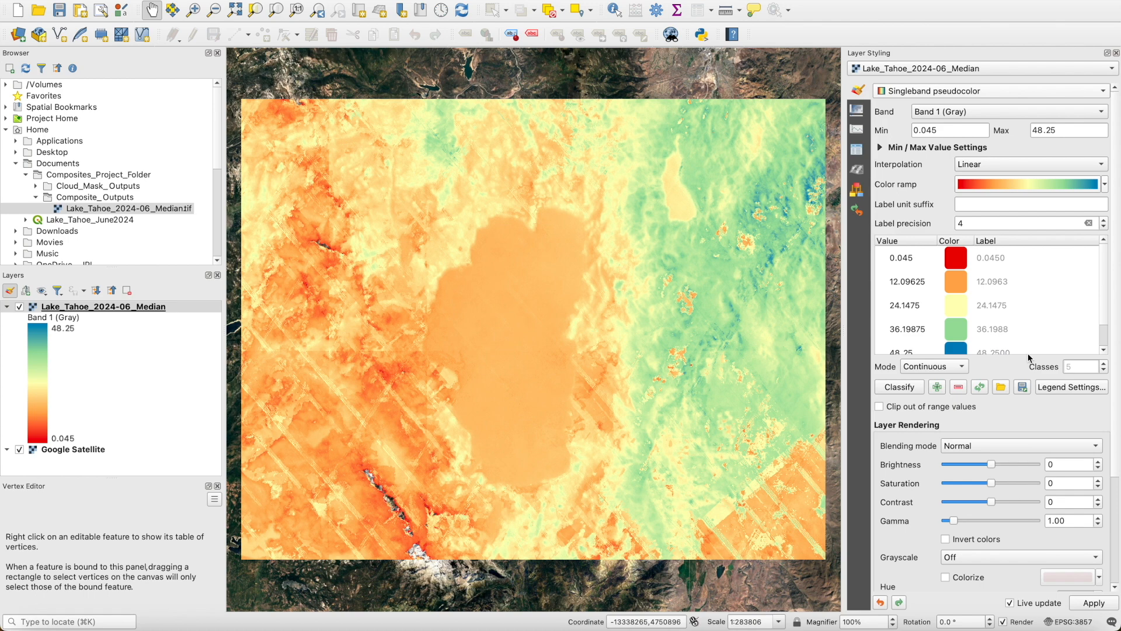
{"action": "left_click", "coordinate": [1105, 185]}
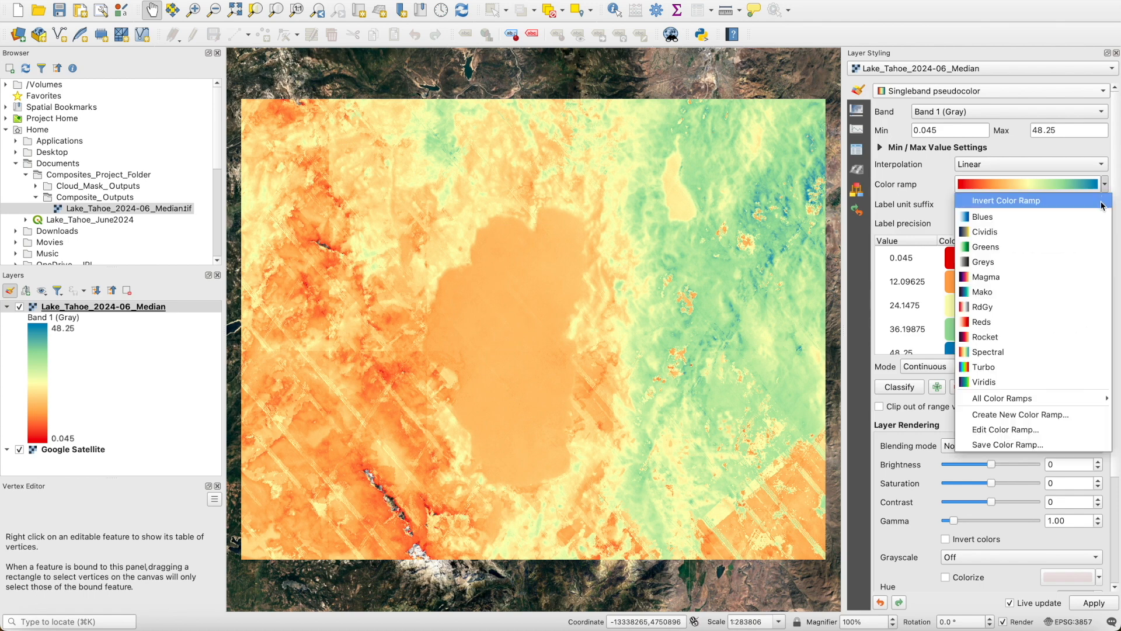
{"action": "left_click", "coordinate": [1102, 204]}
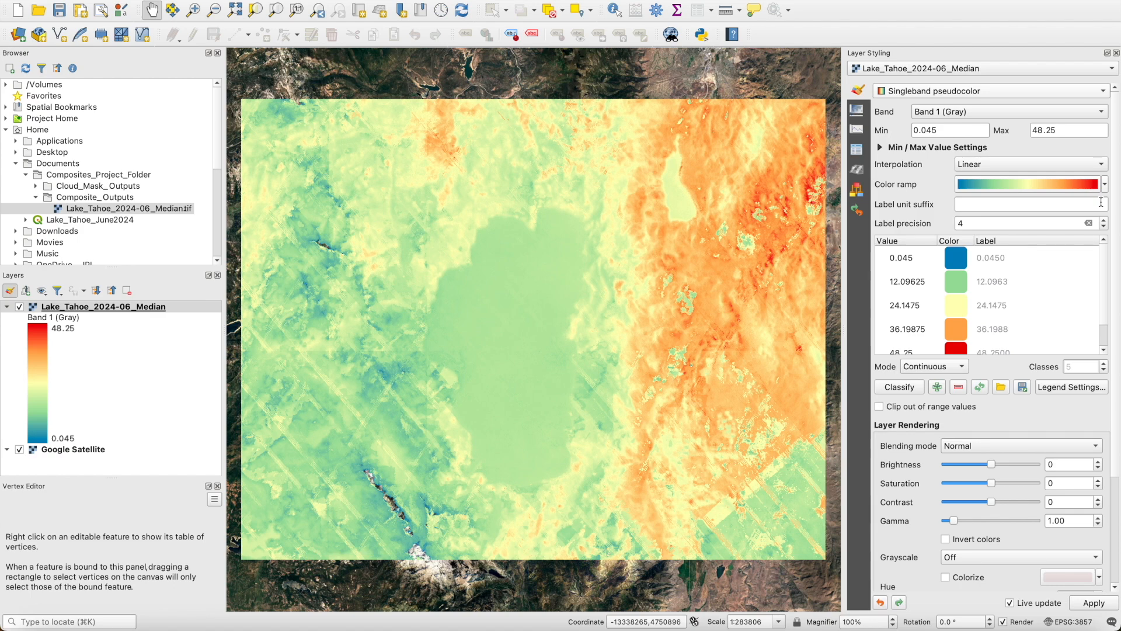
{"action": "left_click", "coordinate": [1095, 448]}
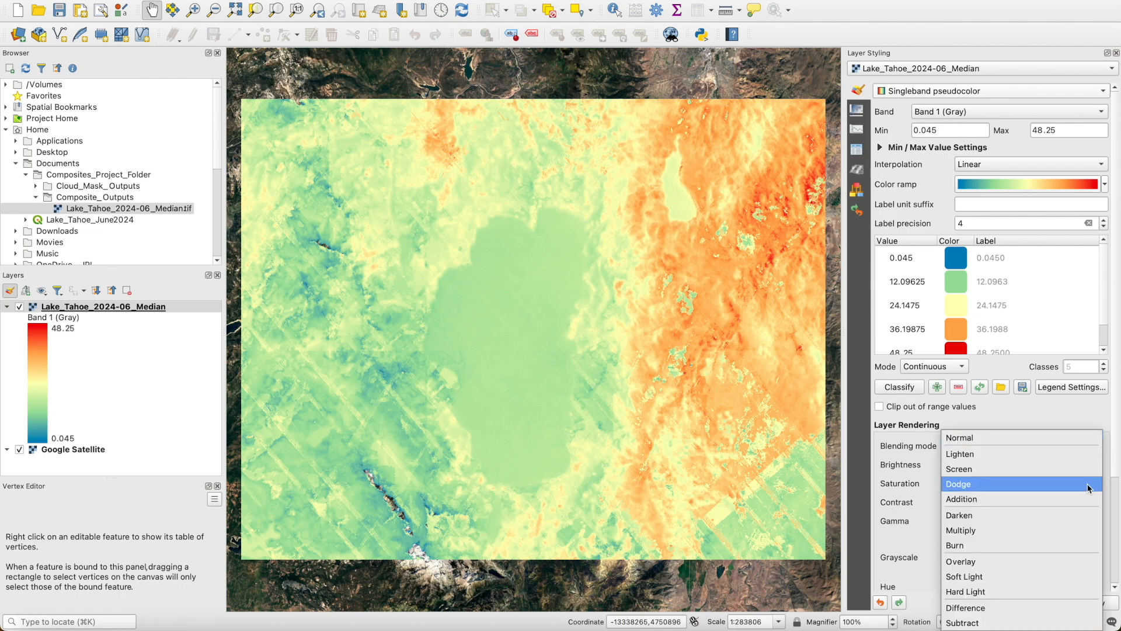
{"action": "left_click", "coordinate": [1064, 592]}
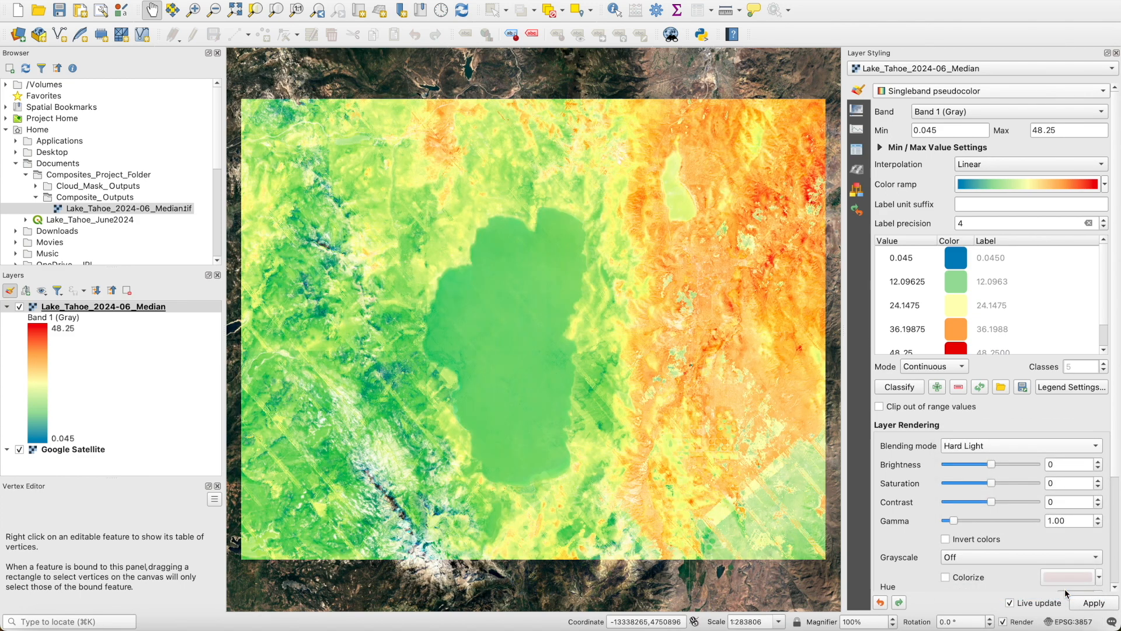
Customize the number format in the raster's legend settings so values round to 0 decimal places.
{"action": "left_click", "coordinate": [1068, 388]}
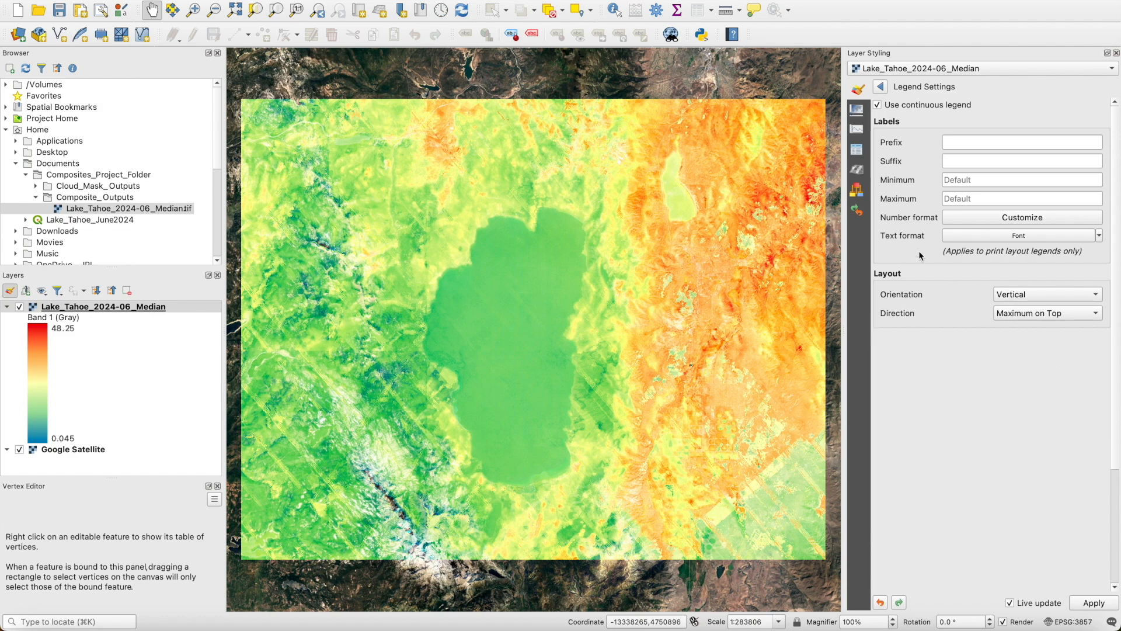
{"action": "left_click", "coordinate": [983, 218]}
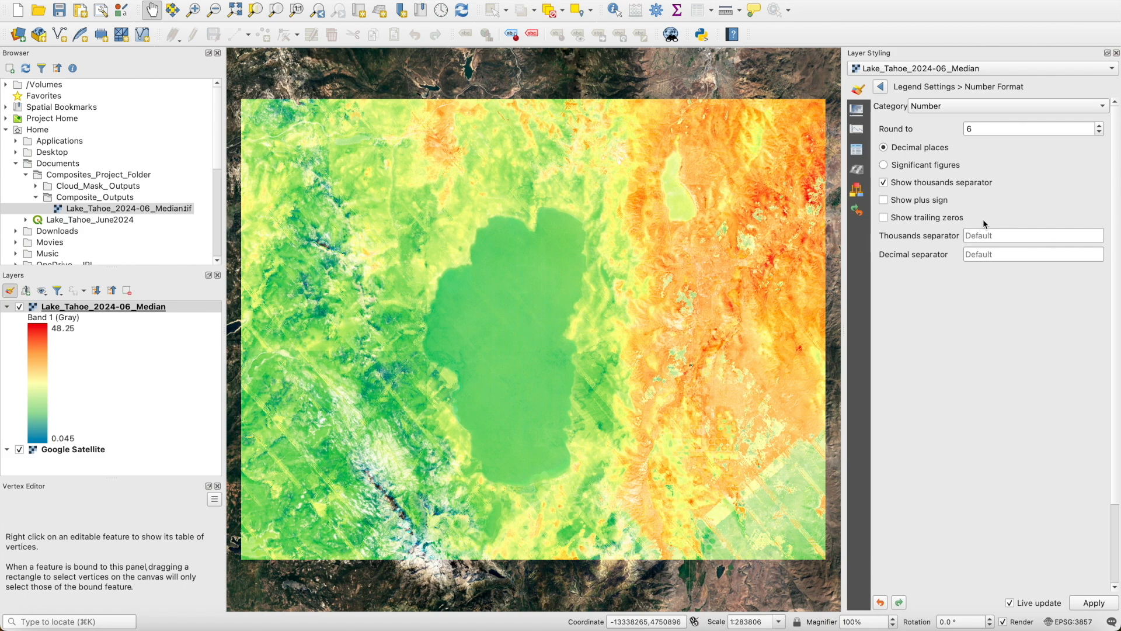
{"action": "left_click_drag", "start_coordinate": [986, 132], "coordinate": [962, 131]}
{"action": "type", "text": "0"}
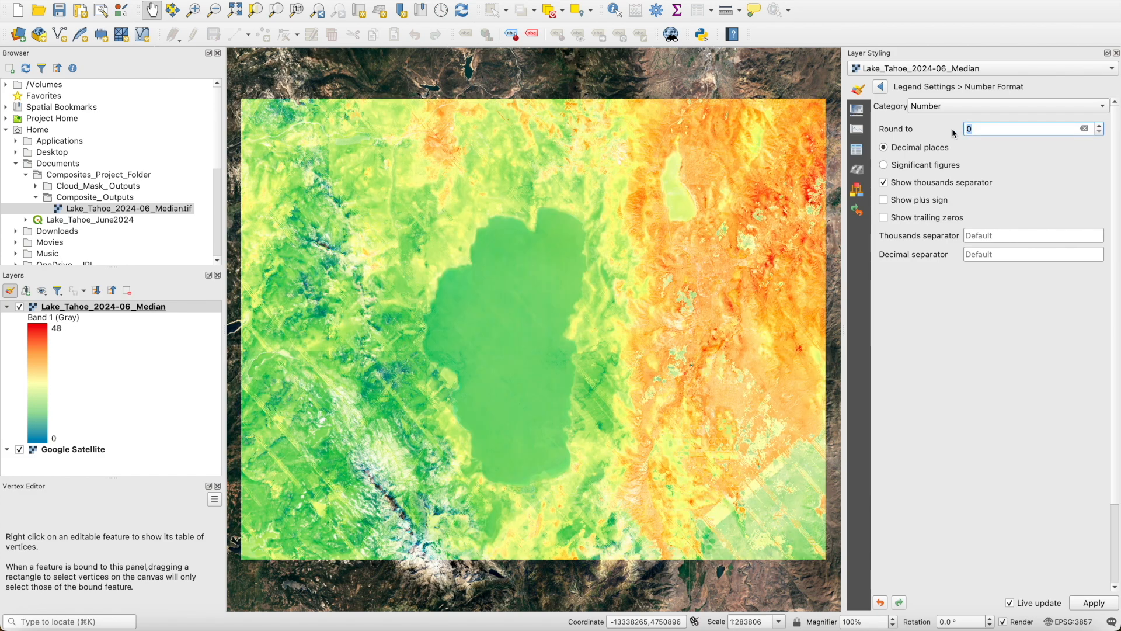
{"action": "left_click", "coordinate": [882, 88]}
{"action": "left_click", "coordinate": [882, 88]}
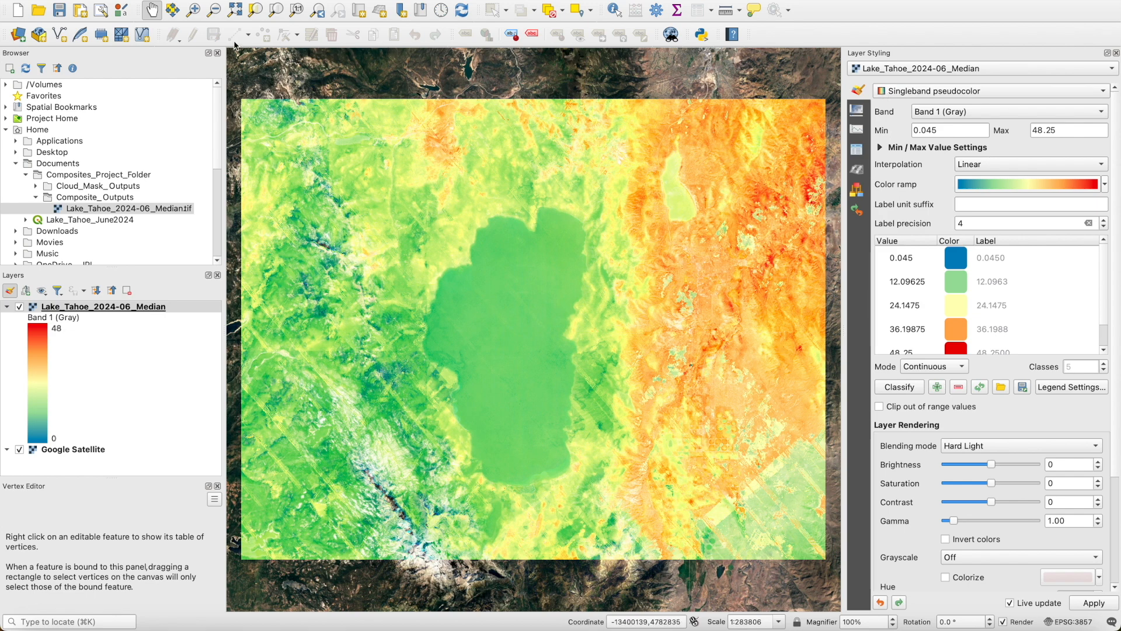
Create a new print layout titled Lake_Tahoe_June2024.
{"action": "left_click", "coordinate": [81, 11]}
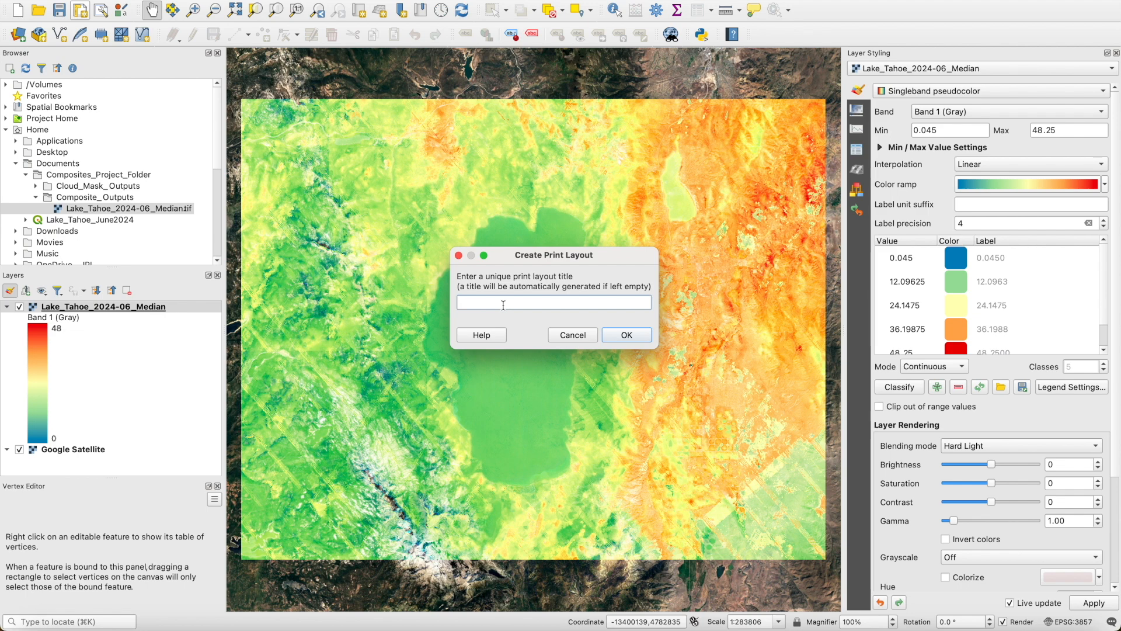
{"action": "type", "text": "Lake_Tahoe_June2024"}
{"action": "left_click", "coordinate": [648, 337]}
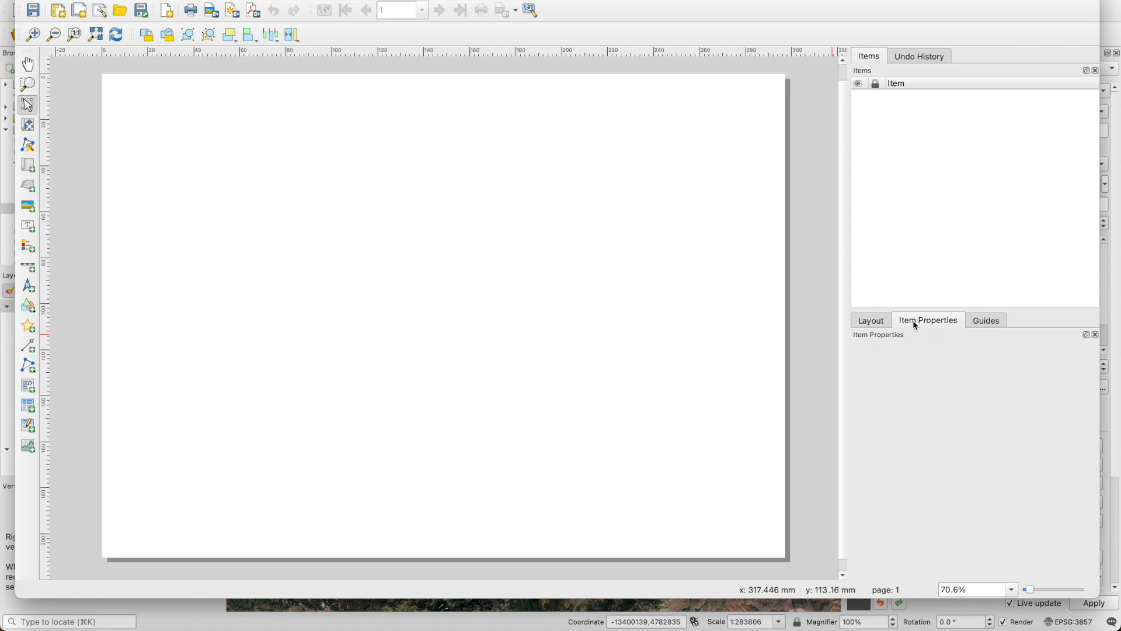
Set the layout's page size to Letter with Landscape orientation.
{"action": "left_click", "coordinate": [601, 407]}
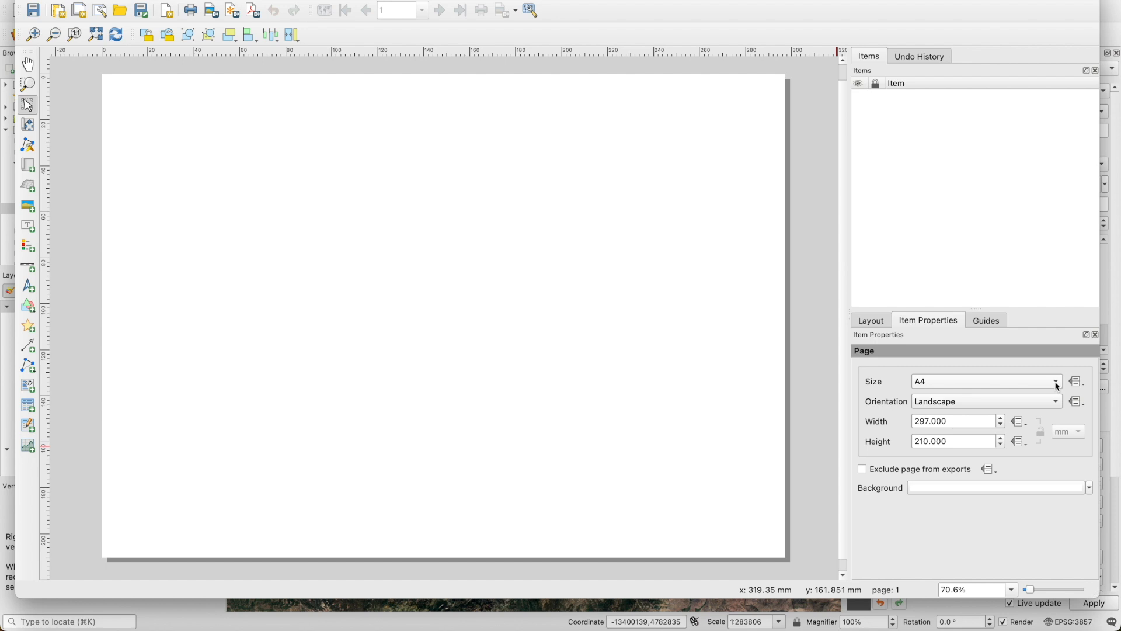
{"action": "left_click", "coordinate": [1058, 386]}
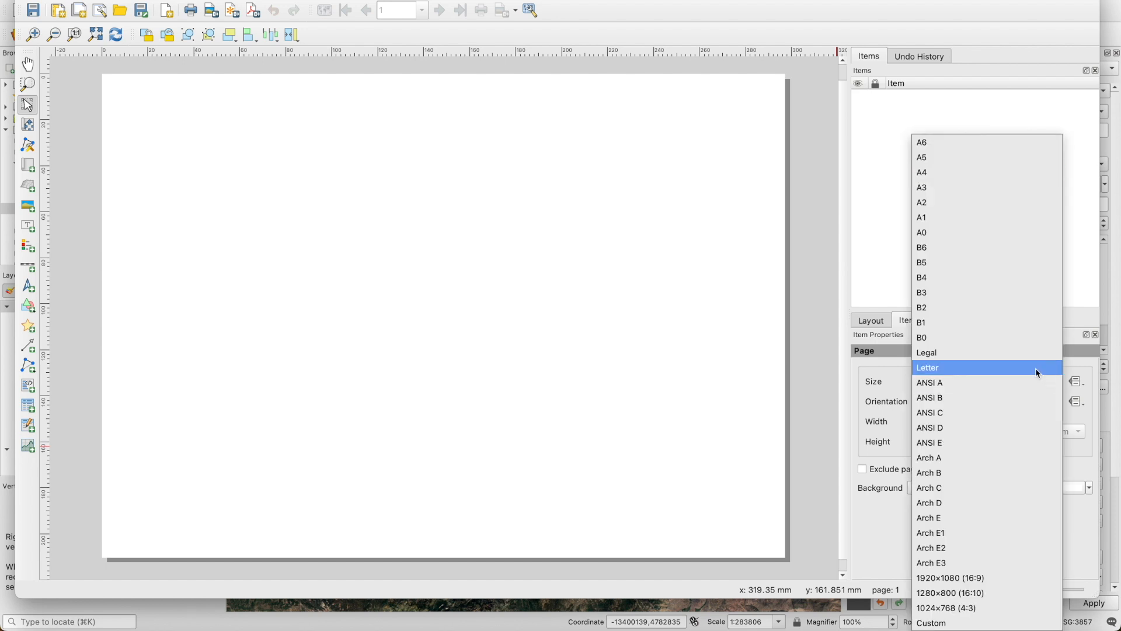
{"action": "left_click", "coordinate": [1041, 368]}
{"action": "left_click", "coordinate": [1056, 402]}
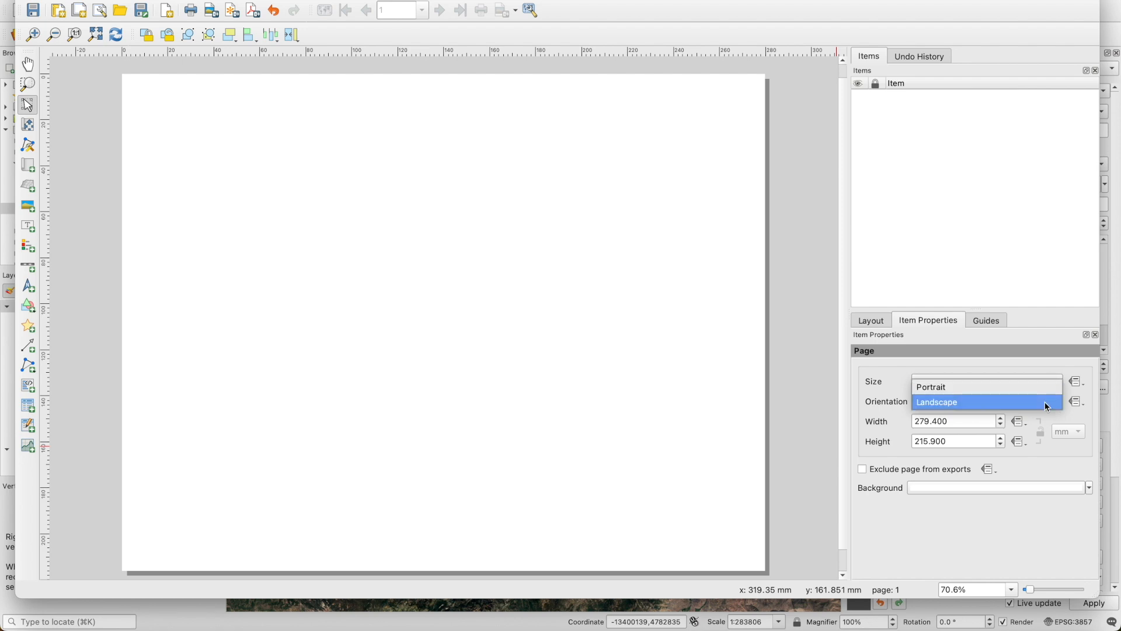
{"action": "left_click", "coordinate": [1045, 401]}
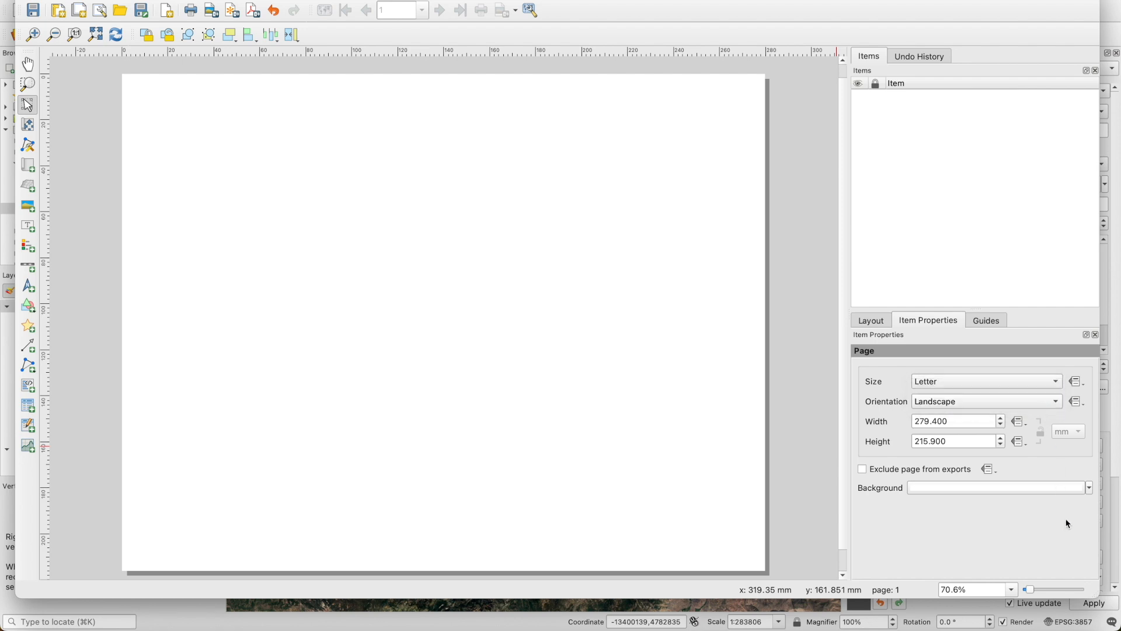
Try a light green page background and set it back to white.
{"action": "left_click", "coordinate": [1089, 489]}
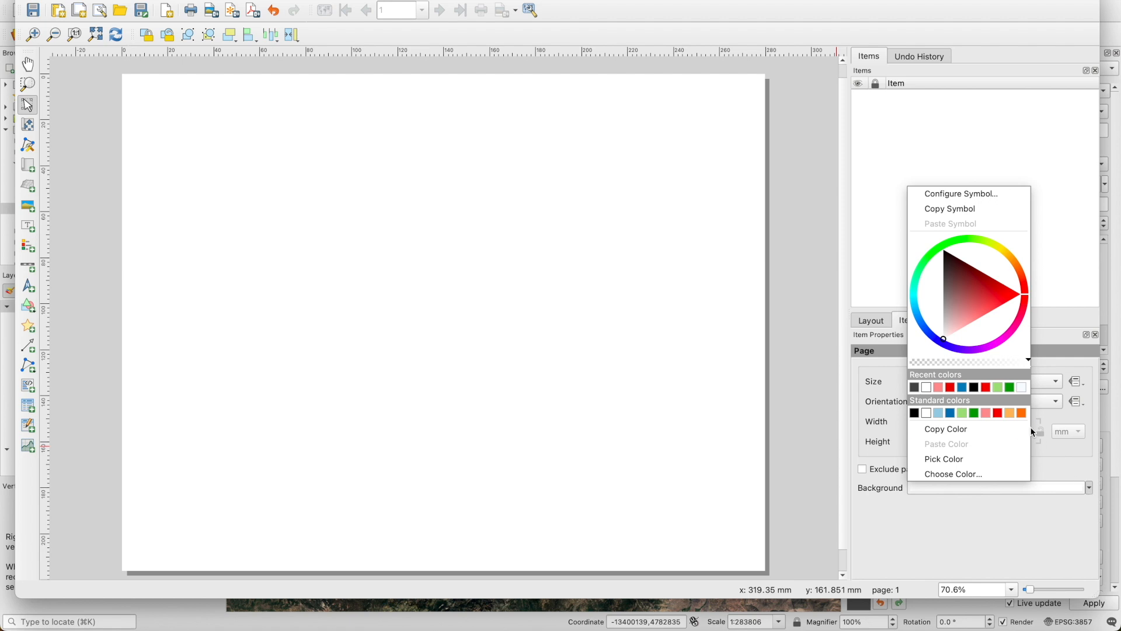
{"action": "left_click", "coordinate": [962, 413]}
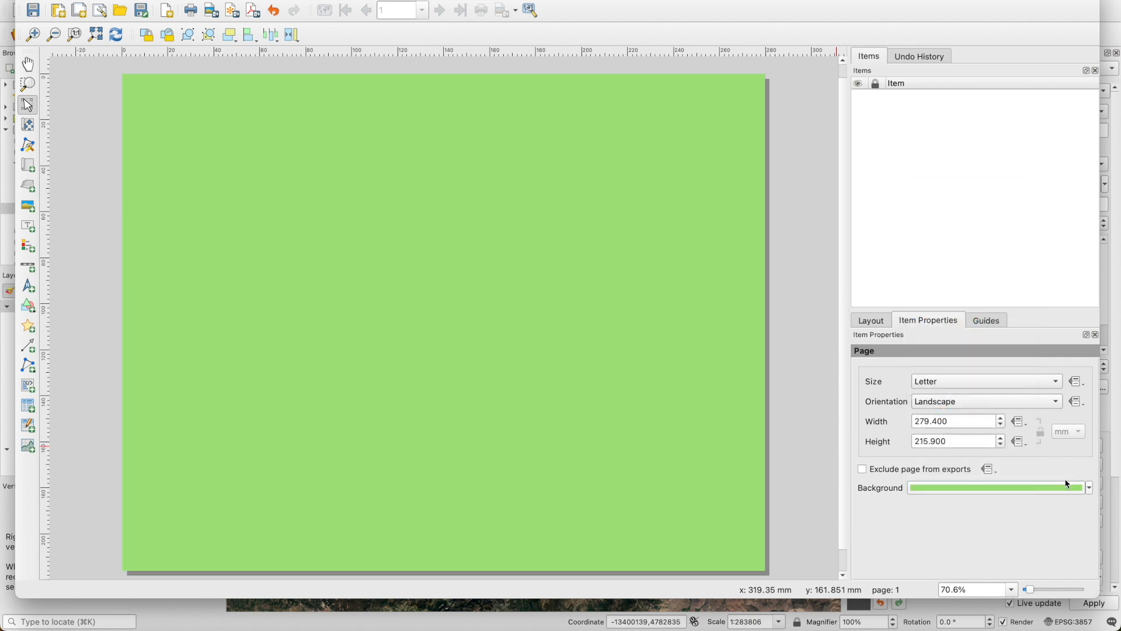
{"action": "left_click", "coordinate": [1089, 488]}
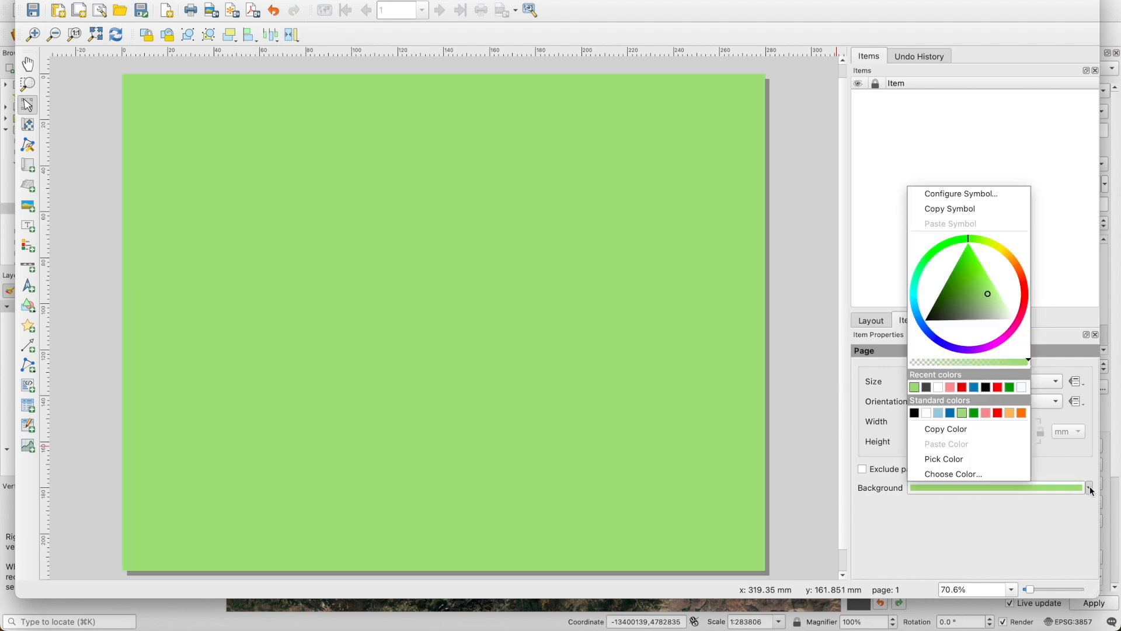
{"action": "left_click", "coordinate": [926, 413]}
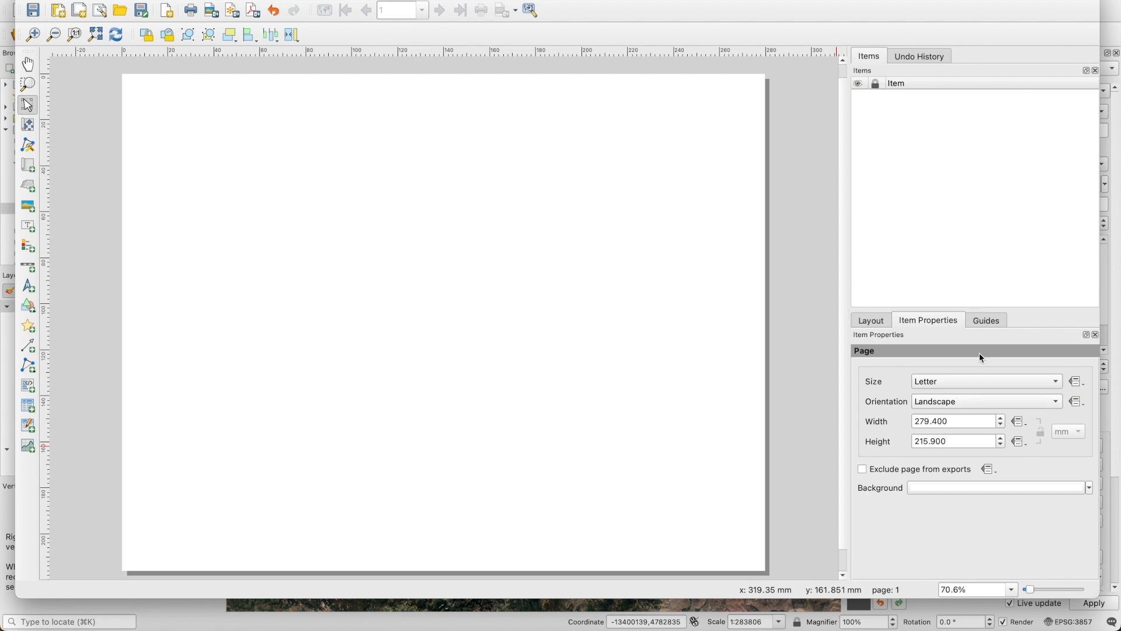
Open the layout's guide settings and look over the horizontal and vertical guide options for page 1.
{"action": "left_click", "coordinate": [988, 322]}
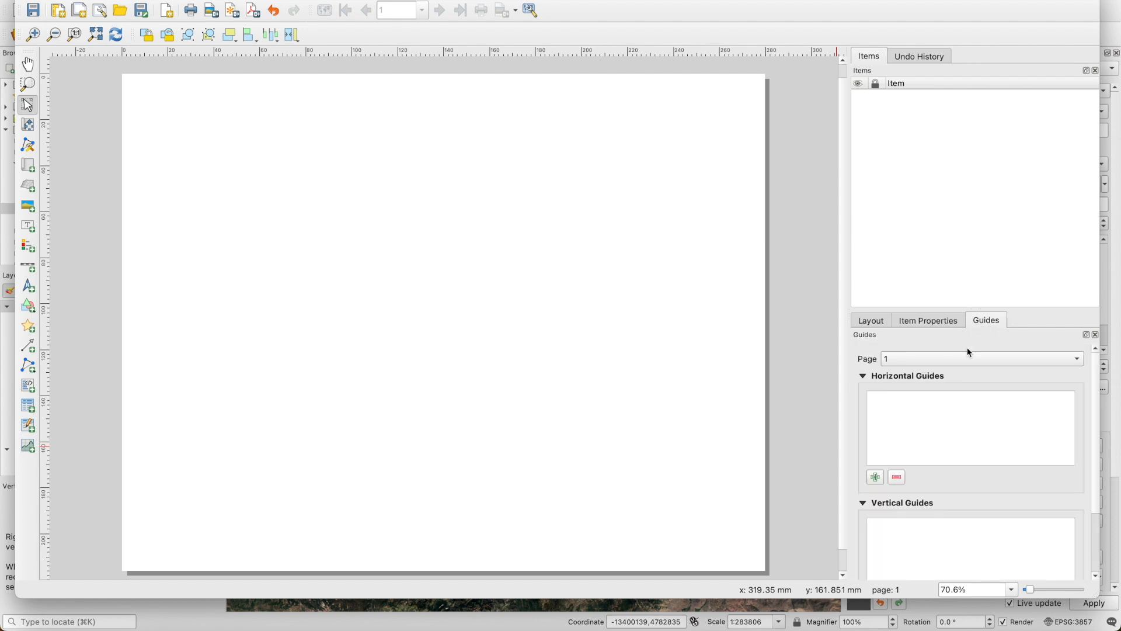
{"action": "scroll", "coordinate": [883, 482], "scroll_direction": "down", "scroll_amount": 3}
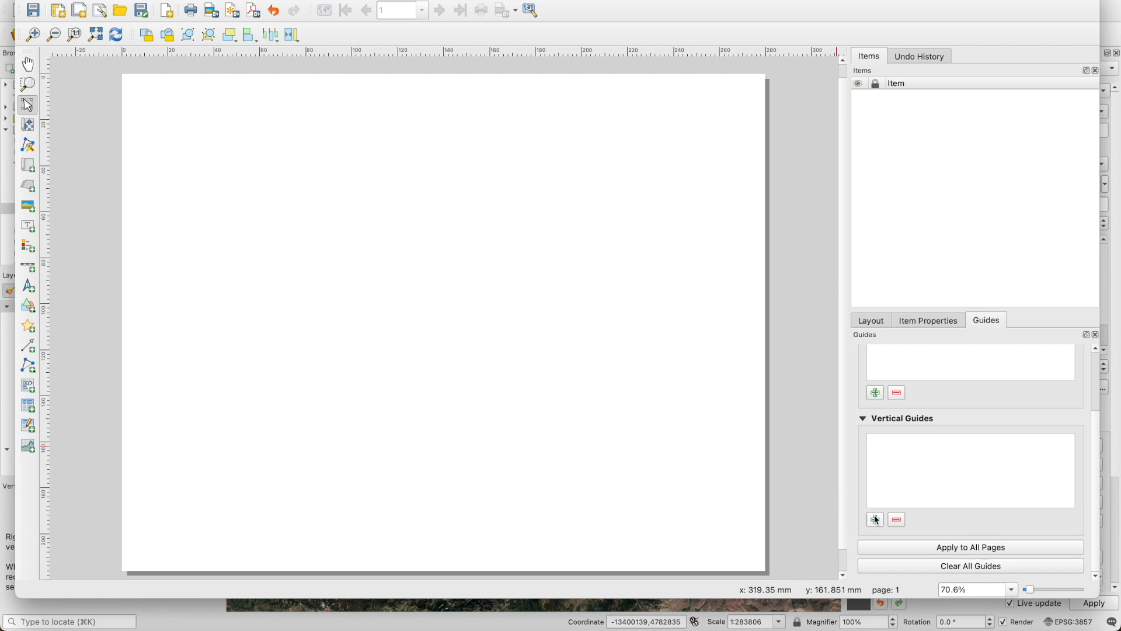
{"action": "scroll", "coordinate": [879, 440], "scroll_direction": "up", "scroll_amount": 3}
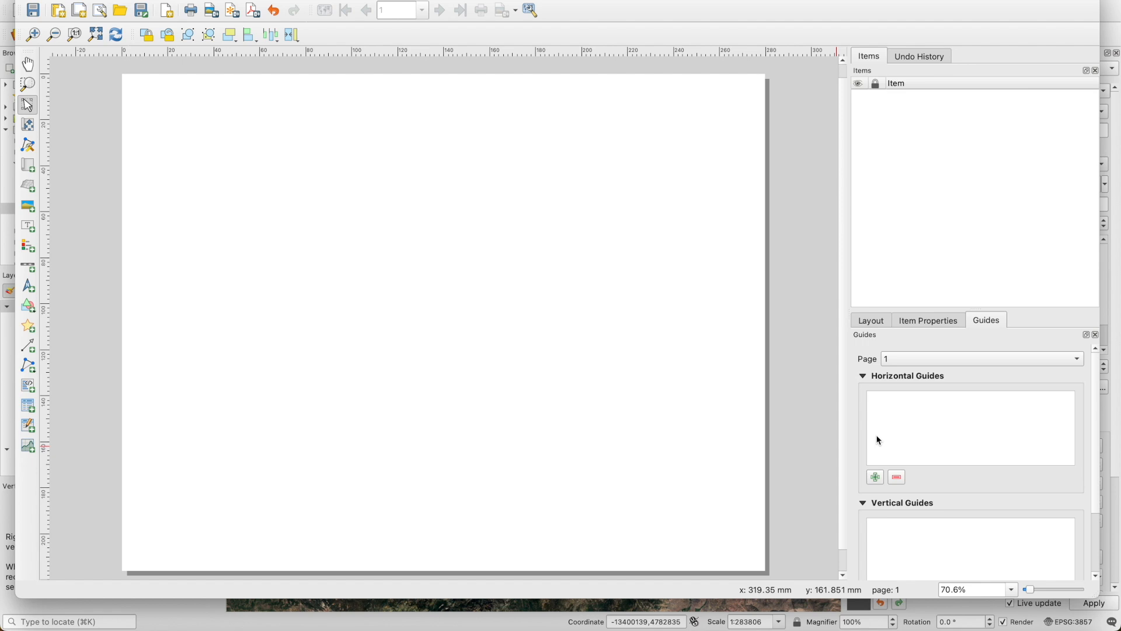
Add a horizontal guide at 1 in on page 1.
{"action": "left_click", "coordinate": [875, 478]}
{"action": "double_click", "coordinate": [891, 400]}
{"action": "type", "text": "1"}
{"action": "left_click", "coordinate": [989, 402]}
{"action": "left_click", "coordinate": [995, 407]}
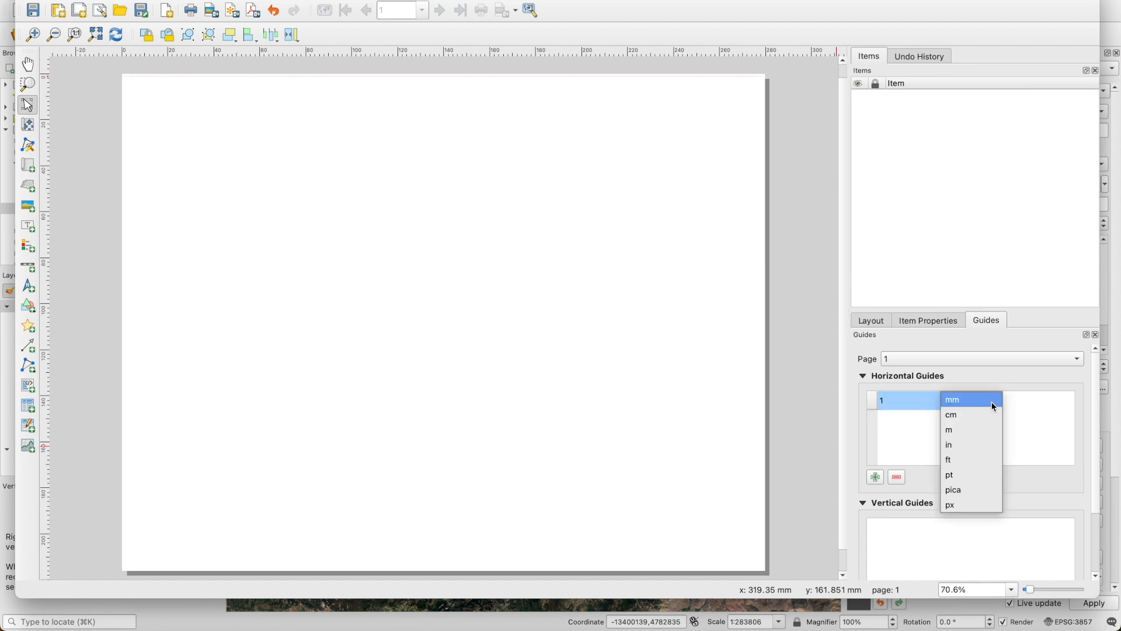
{"action": "left_click", "coordinate": [960, 444]}
Add a second horizontal guide and position it at 7.5 in.
{"action": "left_click", "coordinate": [875, 478]}
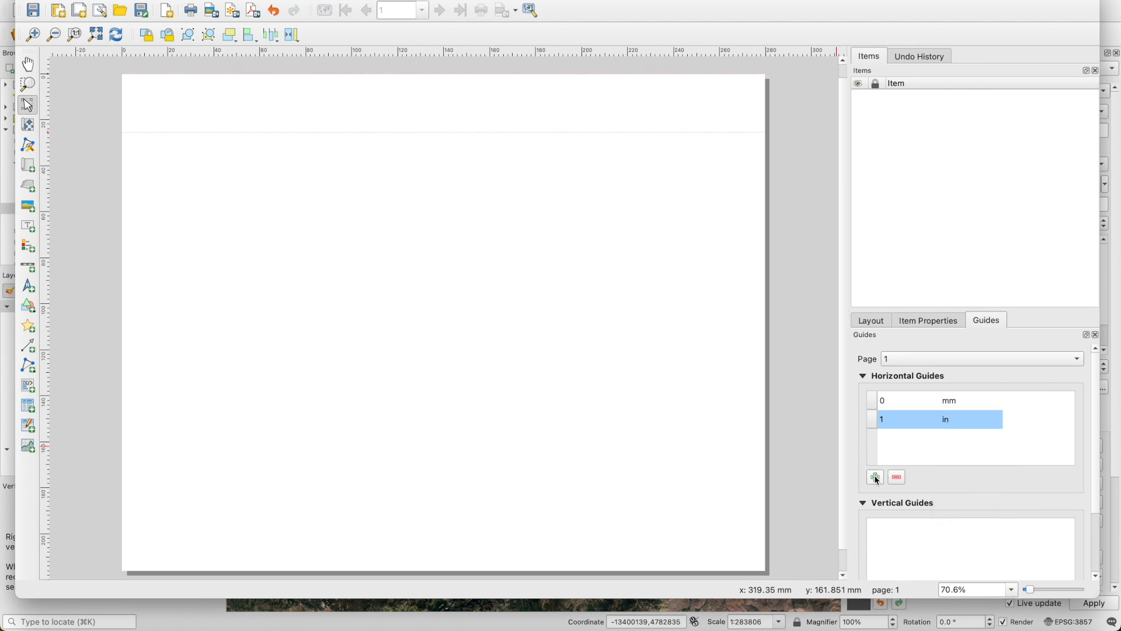
{"action": "double_click", "coordinate": [898, 400]}
{"action": "type", "text": "7.5"}
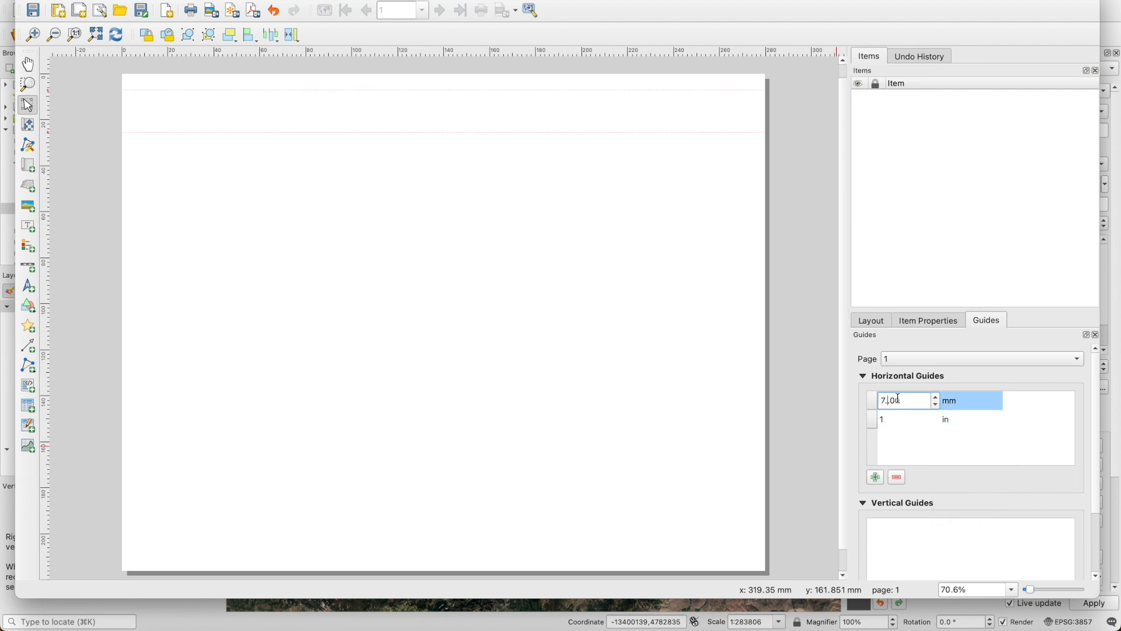
{"action": "type", "text": "0"}
{"action": "key", "text": "BackSpace"}
{"action": "key", "text": "BackSpace"}
{"action": "key", "text": "BackSpace"}
{"action": "key", "text": "Return"}
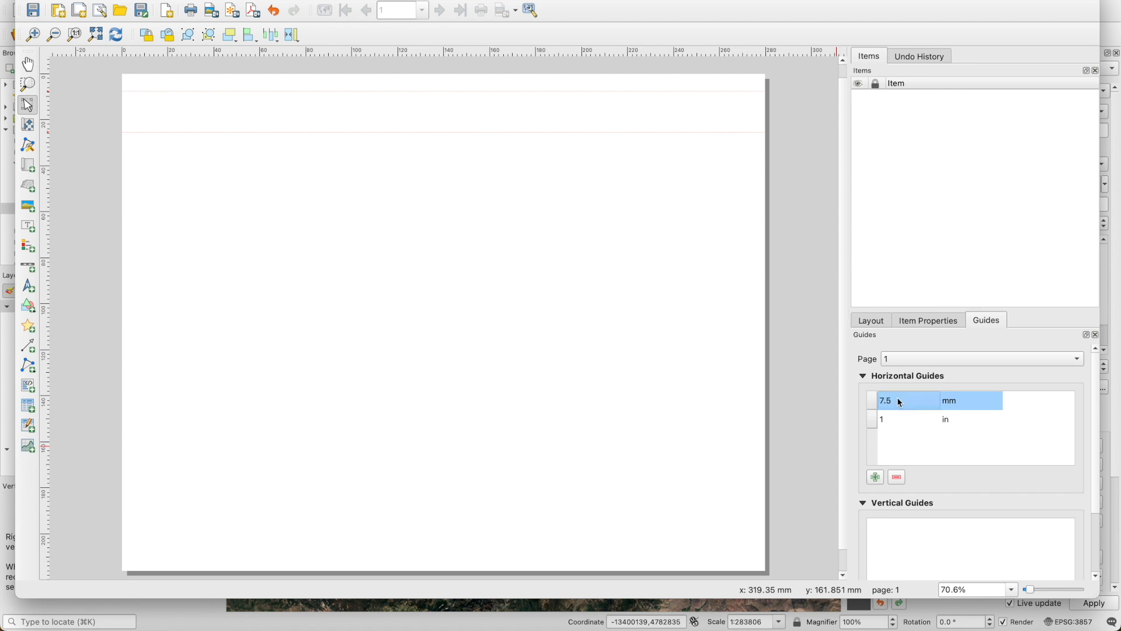
{"action": "double_click", "coordinate": [959, 405]}
{"action": "left_click", "coordinate": [996, 400]}
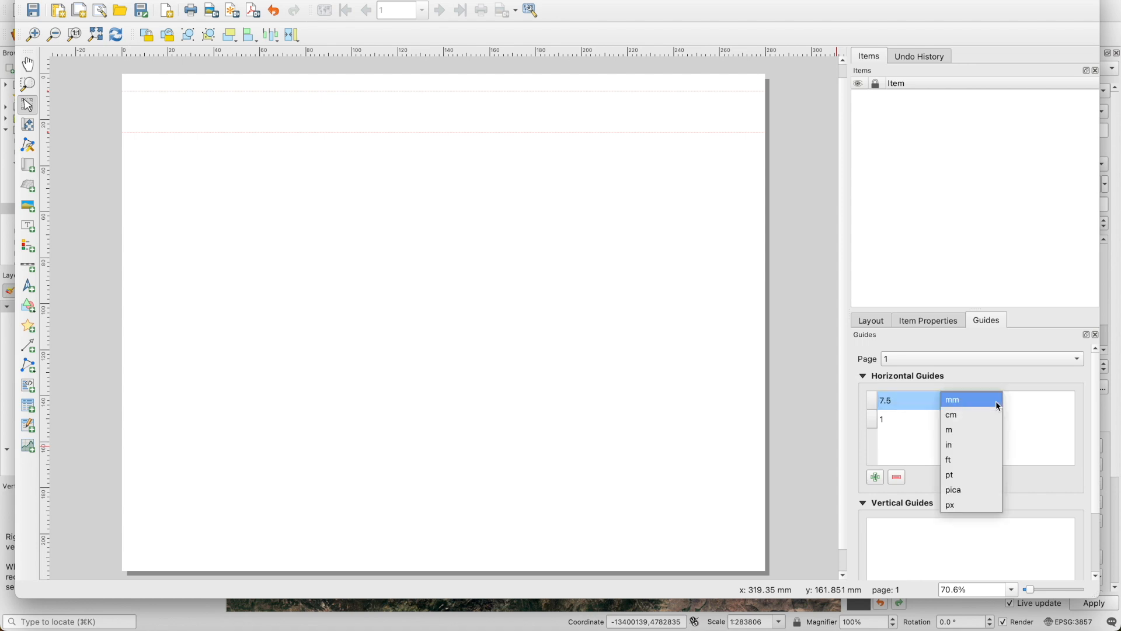
{"action": "left_click", "coordinate": [972, 442]}
Add a vertical guide at 1 in on page 1.
{"action": "scroll", "coordinate": [964, 472], "scroll_direction": "down", "scroll_amount": 3}
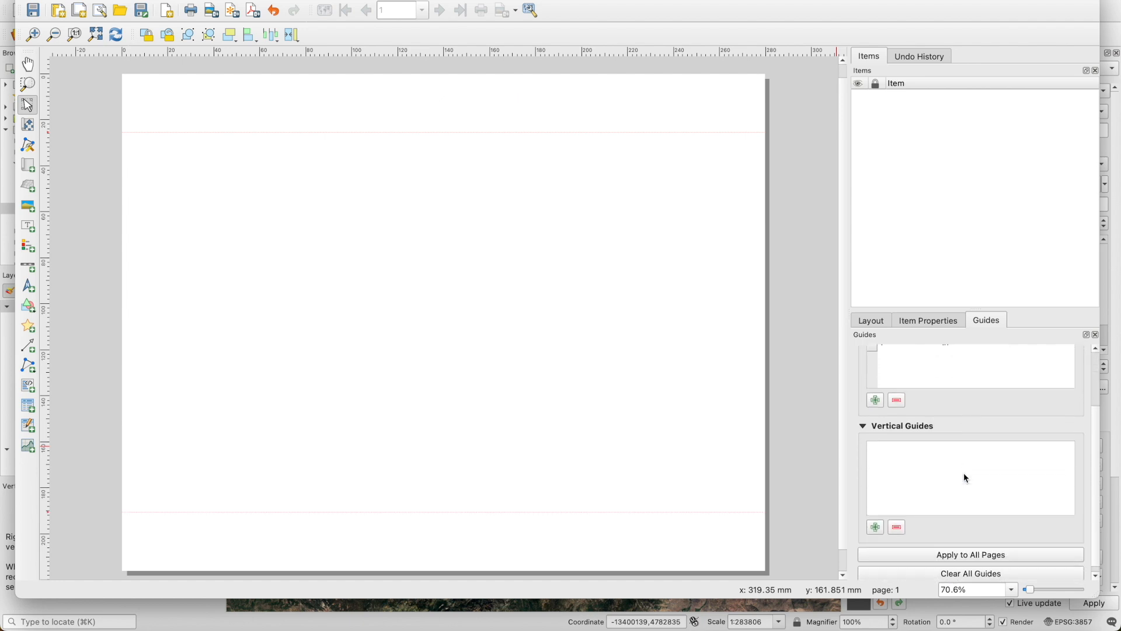
{"action": "left_click", "coordinate": [875, 519]}
{"action": "double_click", "coordinate": [892, 442]}
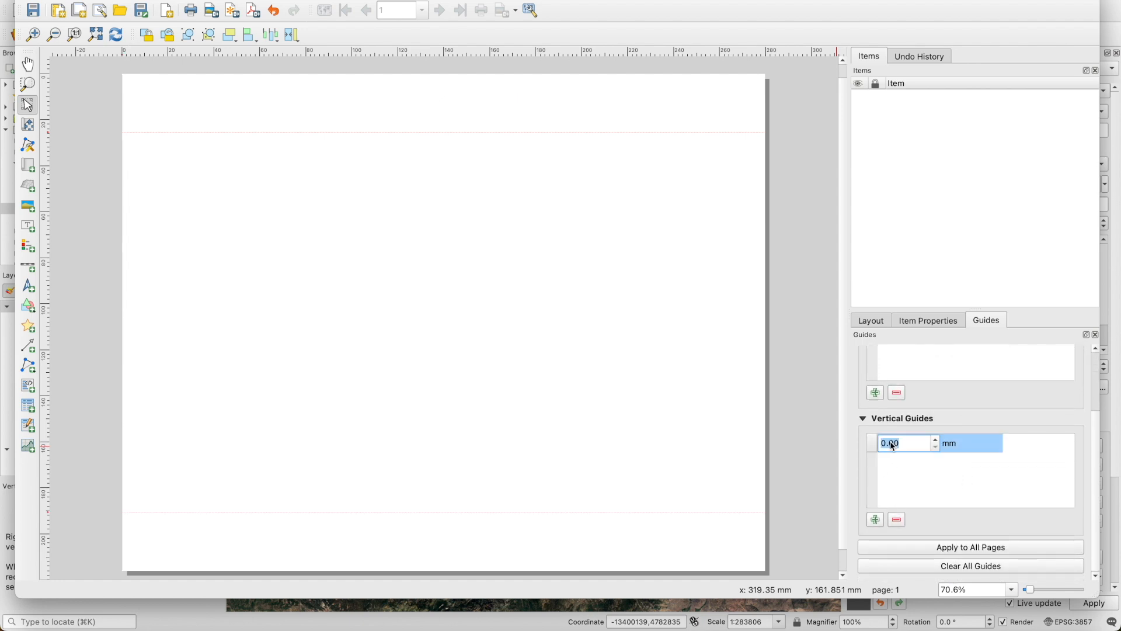
{"action": "type", "text": "1"}
{"action": "double_click", "coordinate": [977, 442]}
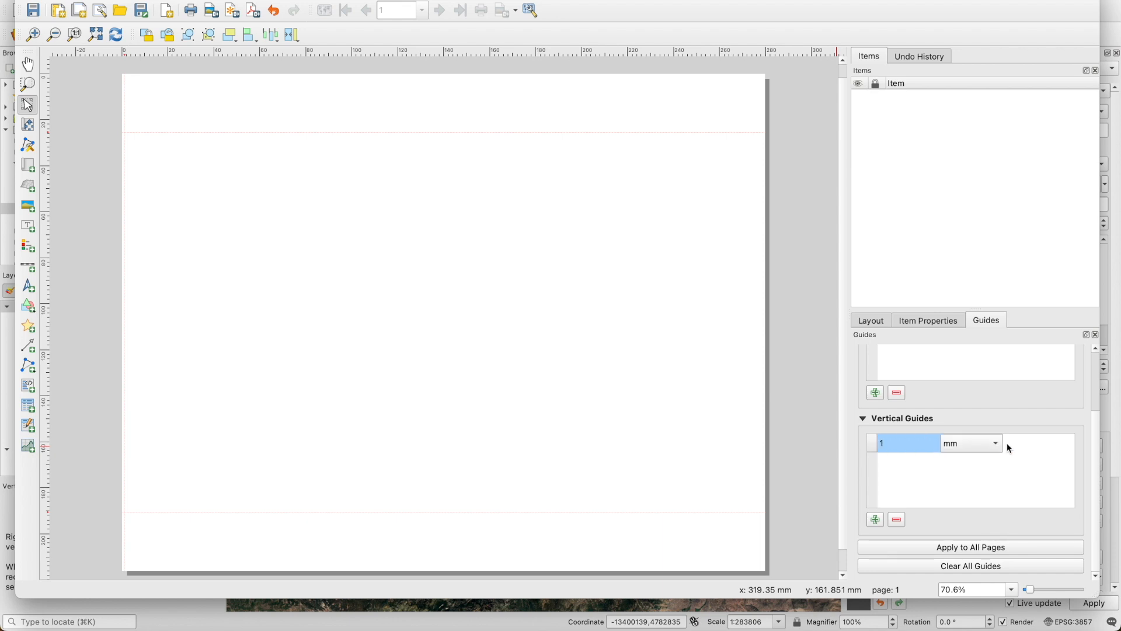
{"action": "left_click", "coordinate": [997, 447]}
{"action": "left_click", "coordinate": [970, 487]}
Add a second vertical guide and position it at 10 in.
{"action": "left_click", "coordinate": [874, 519]}
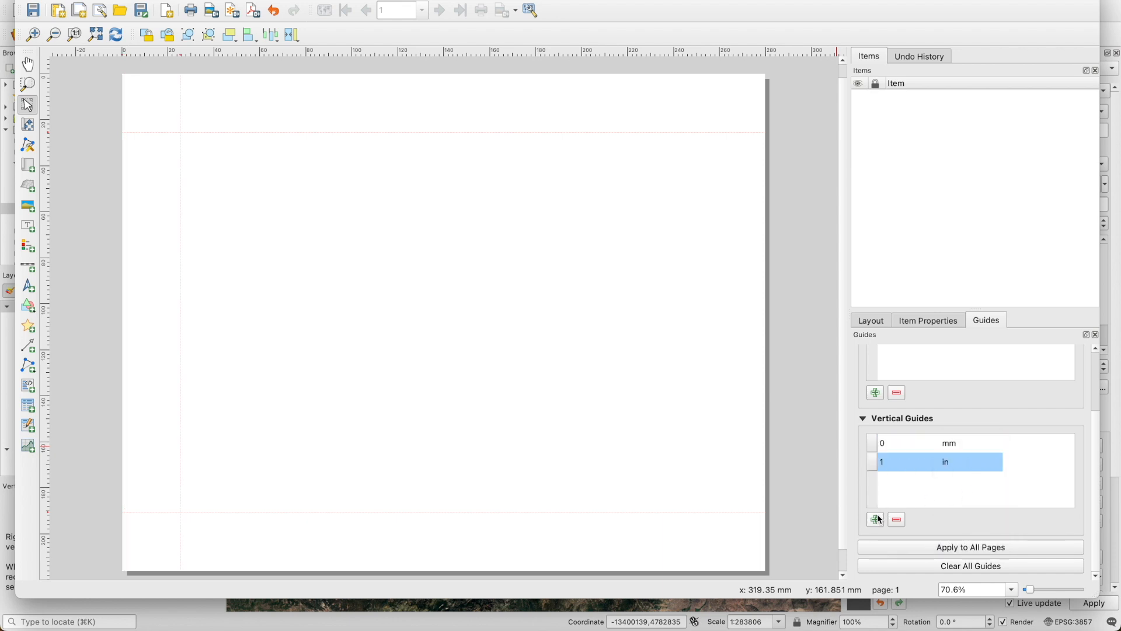
{"action": "double_click", "coordinate": [902, 442]}
{"action": "type", "text": "10"}
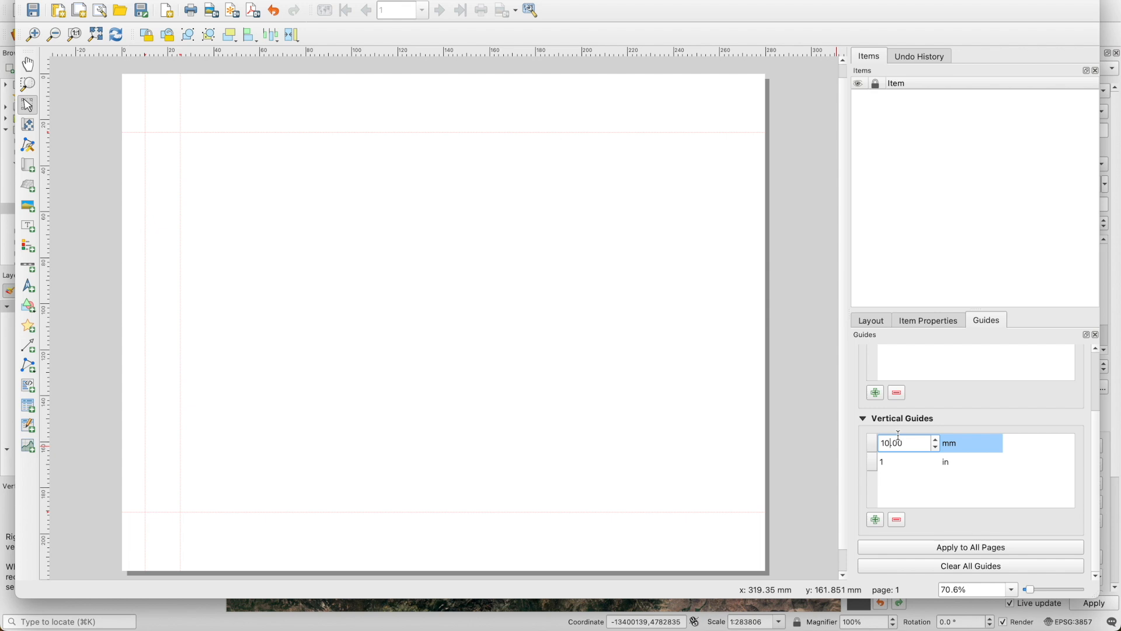
{"action": "double_click", "coordinate": [978, 442]}
{"action": "left_click", "coordinate": [994, 445]}
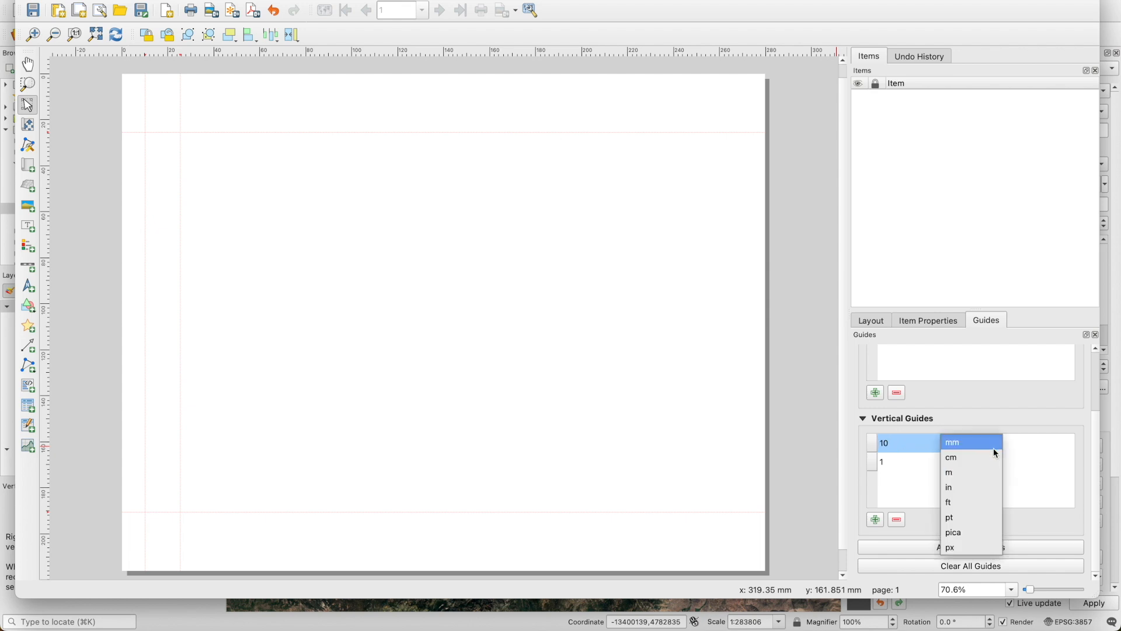
{"action": "left_click", "coordinate": [979, 490]}
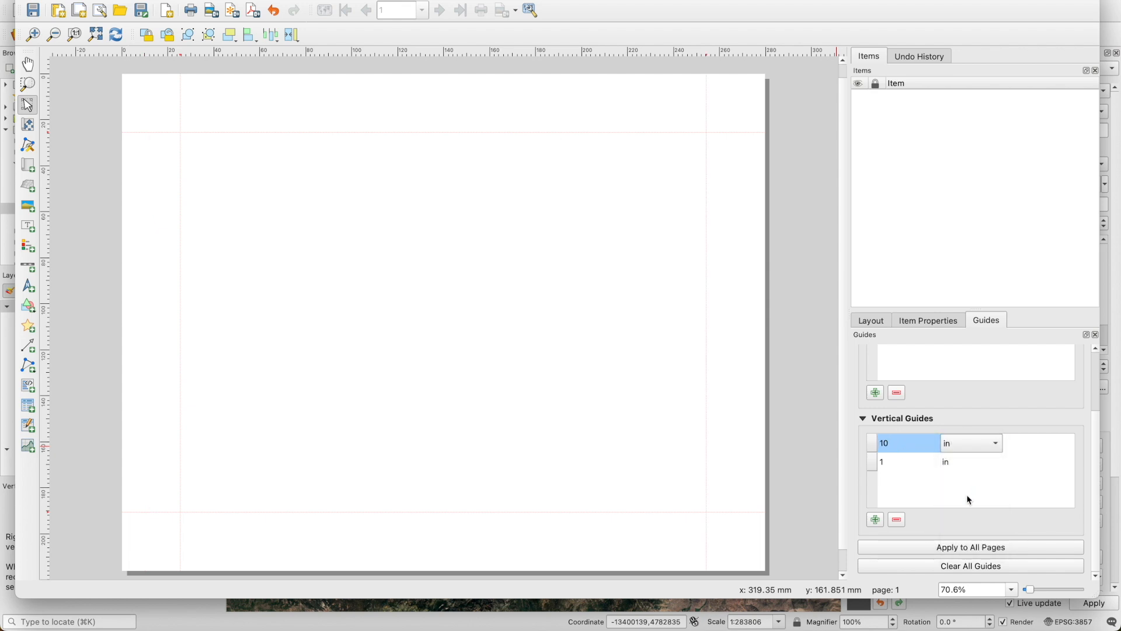
{"action": "left_click", "coordinate": [816, 552]}
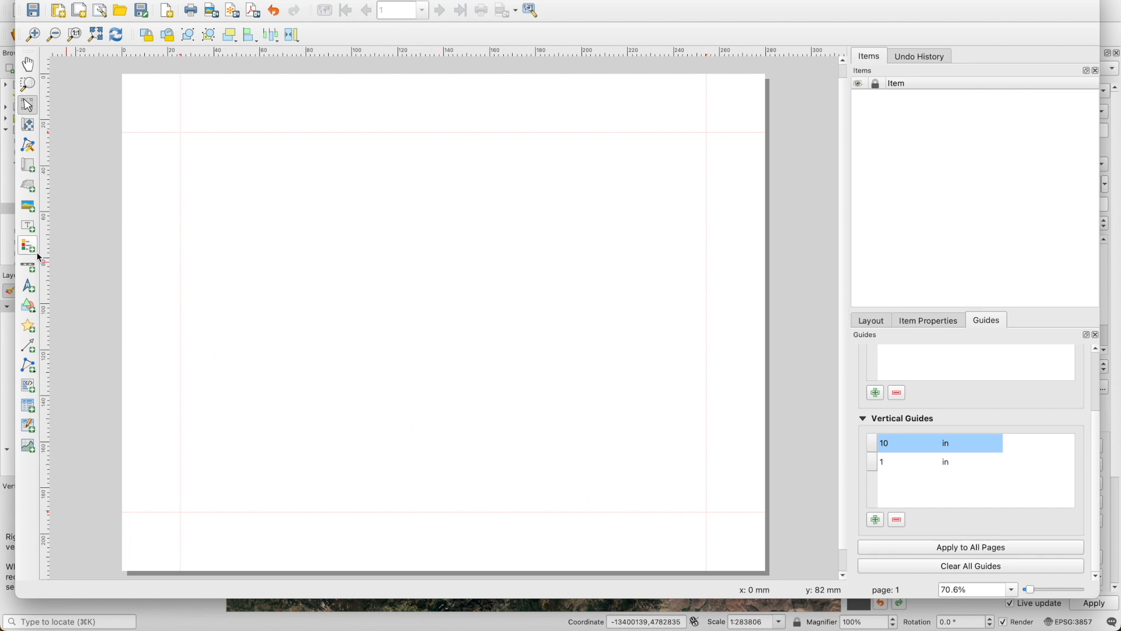
Add a map filling the rectangle between the four guides, and try shifting and zooming out its content inside the frame.
{"action": "left_click", "coordinate": [31, 168]}
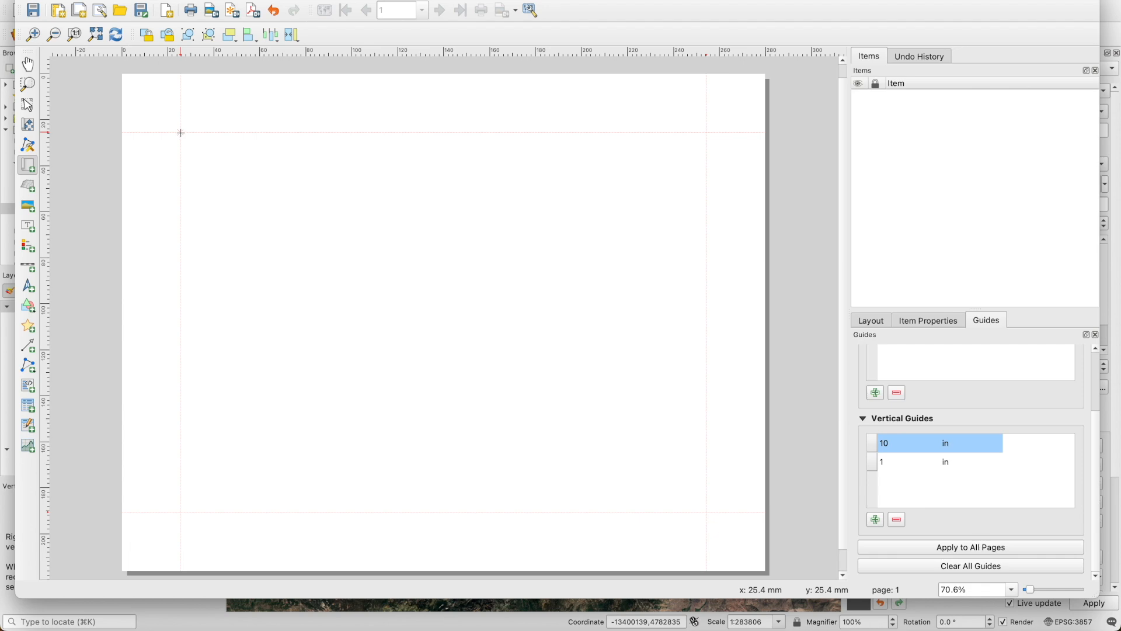
{"action": "left_click_drag", "start_coordinate": [180, 133], "coordinate": [707, 512]}
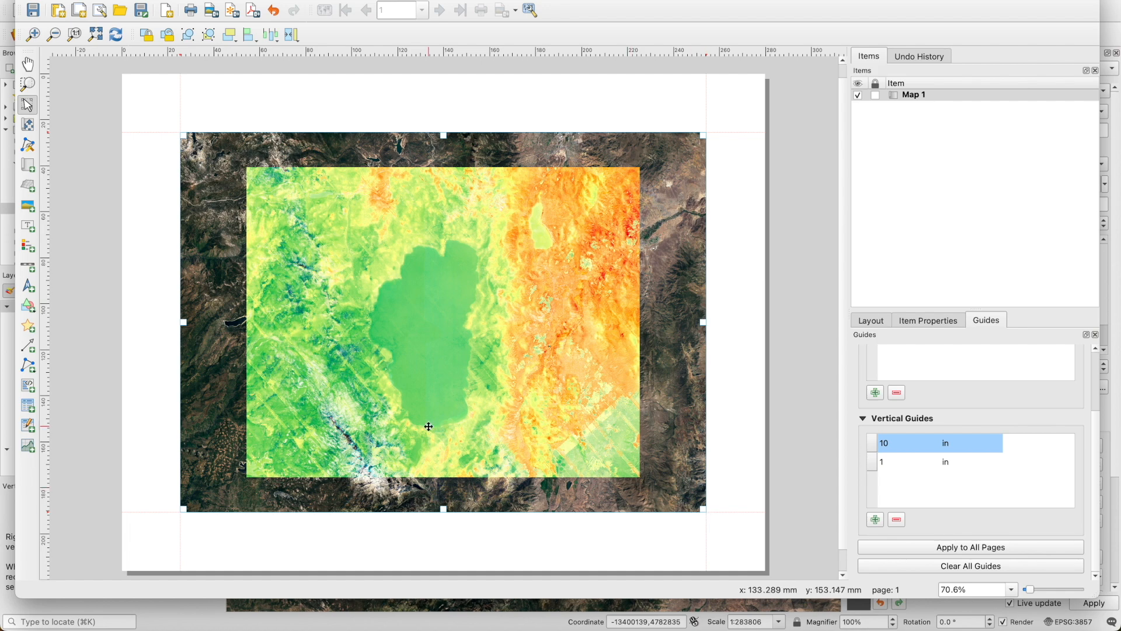
{"action": "left_click", "coordinate": [28, 125]}
{"action": "left_click_drag", "start_coordinate": [375, 293], "coordinate": [442, 298]}
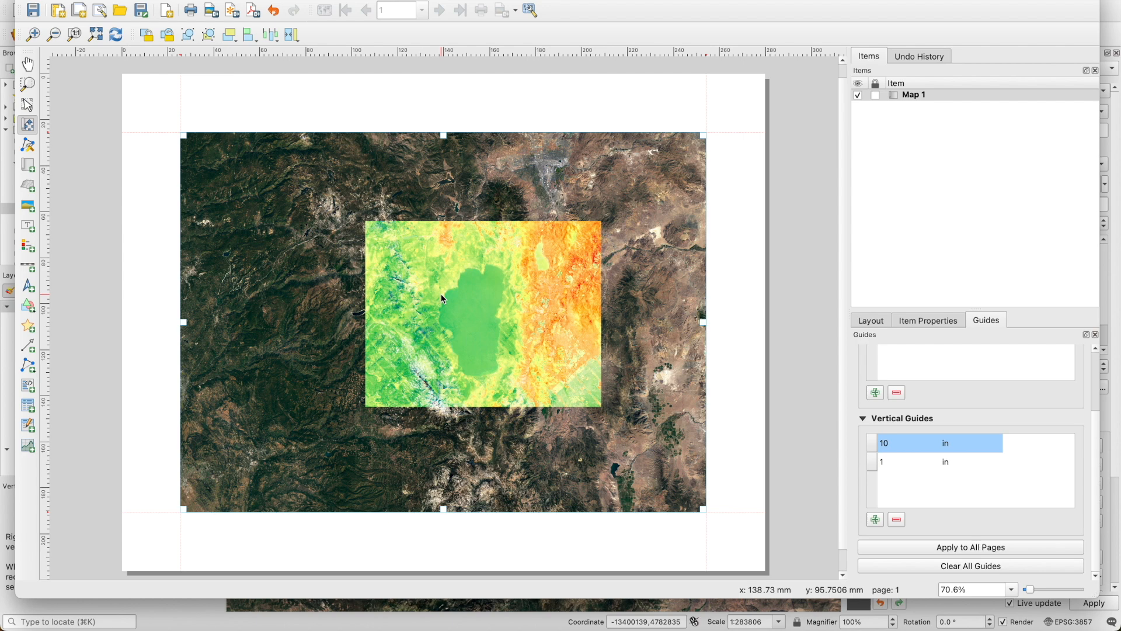
Switch to the main QGIS window and zoom the canvas out slightly, recentering it on the Lake Tahoe composite.
{"action": "left_click", "coordinate": [184, 613]}
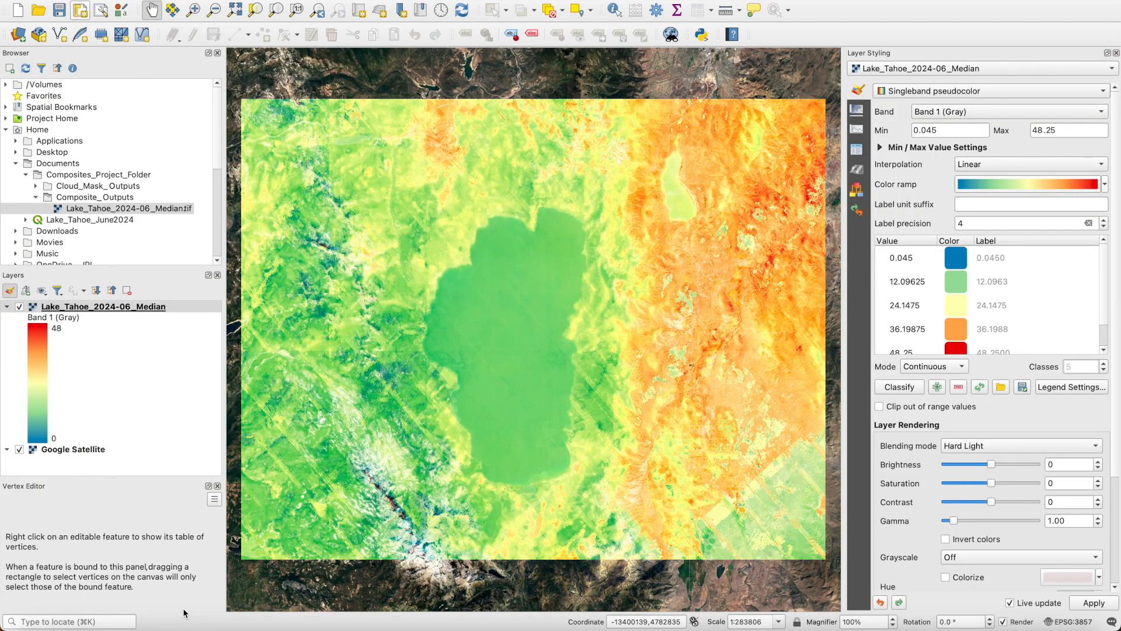
{"action": "scroll", "coordinate": [408, 443], "scroll_direction": "down", "scroll_amount": 2}
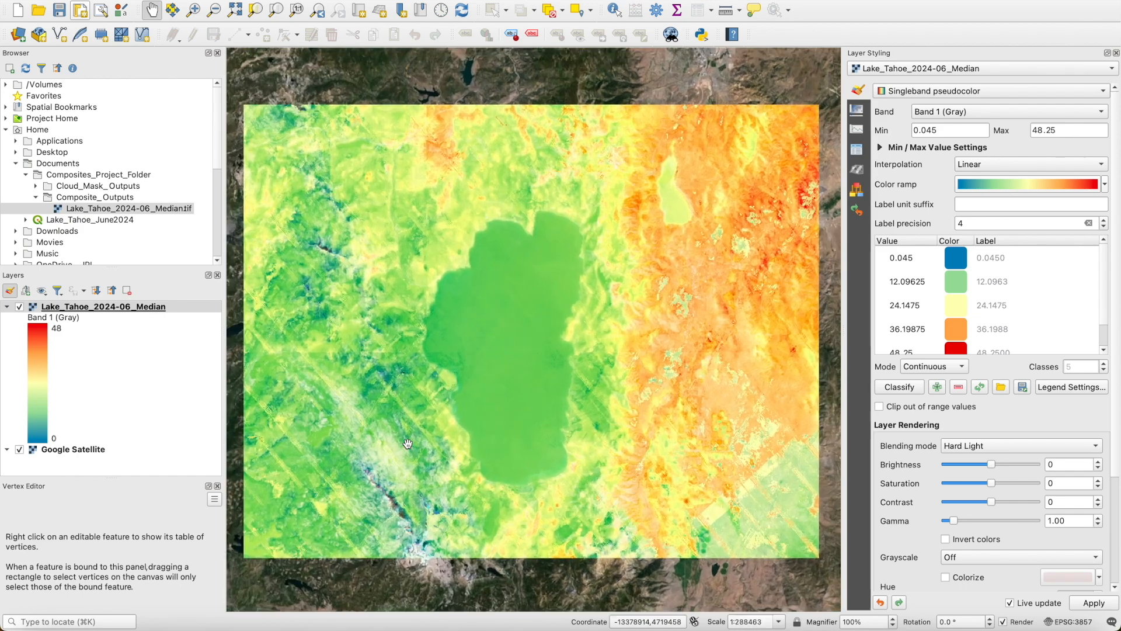
{"action": "scroll", "coordinate": [408, 443], "scroll_direction": "down", "scroll_amount": 1}
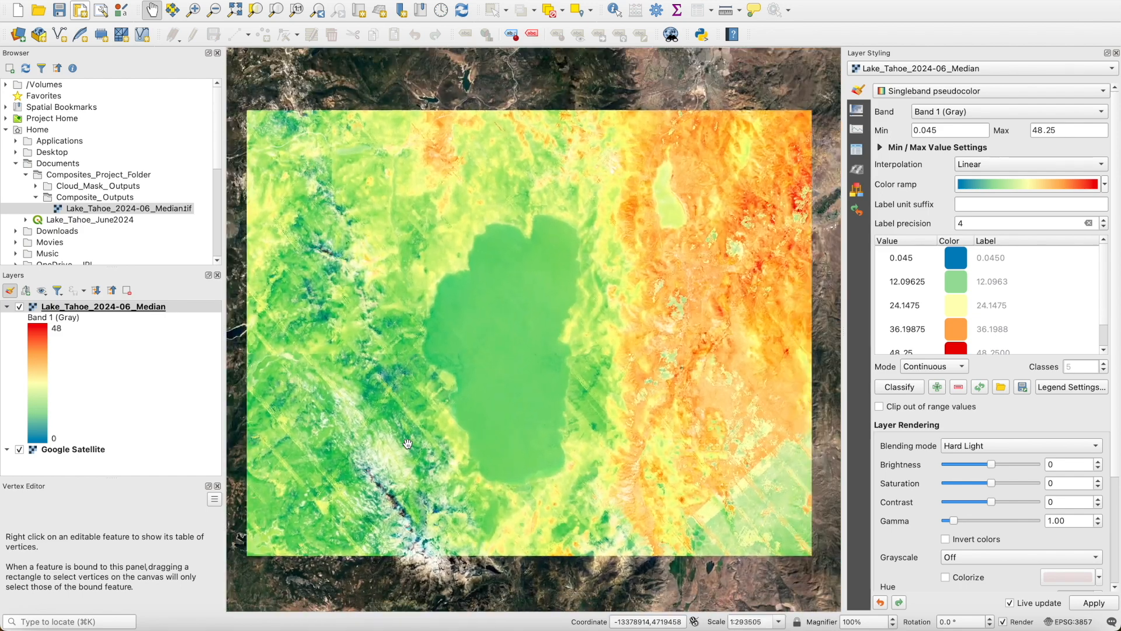
{"action": "left_click_drag", "start_coordinate": [501, 405], "coordinate": [508, 406]}
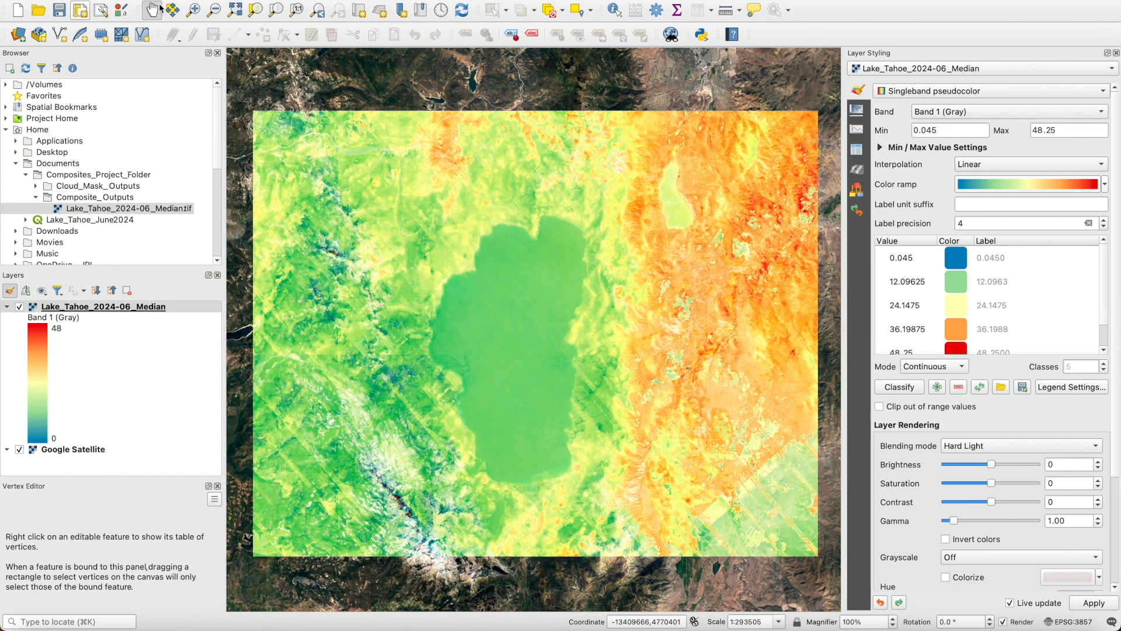
Return to the print layout and set Map 1's extent to match the main canvas.
{"action": "left_click_drag", "start_coordinate": [147, 0], "coordinate": [148, 66]}
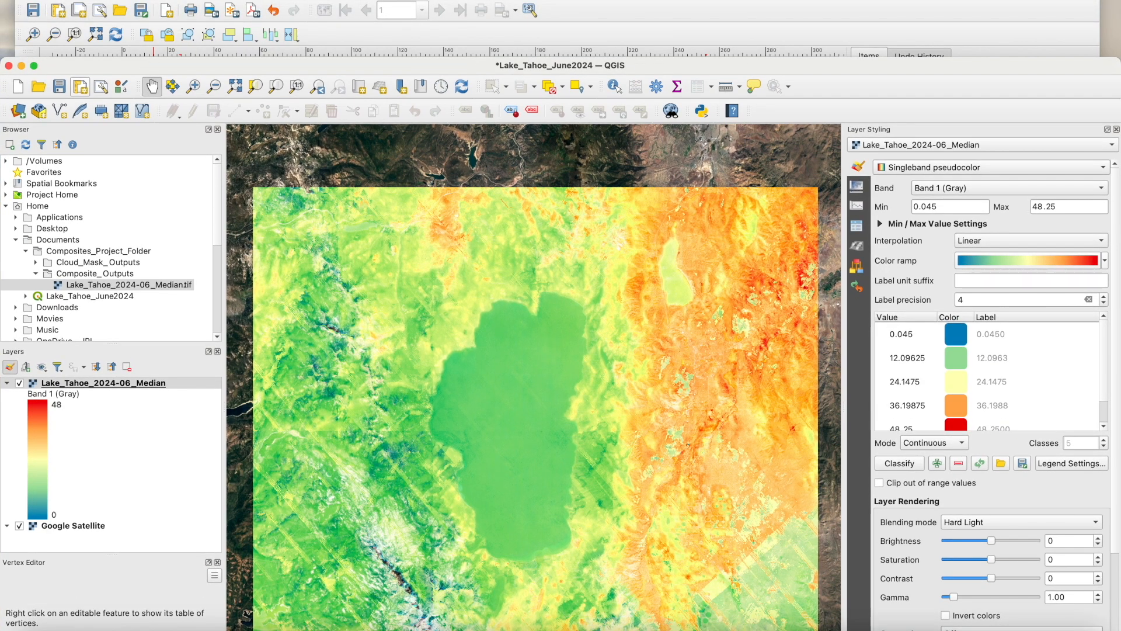
{"action": "left_click", "coordinate": [169, 1]}
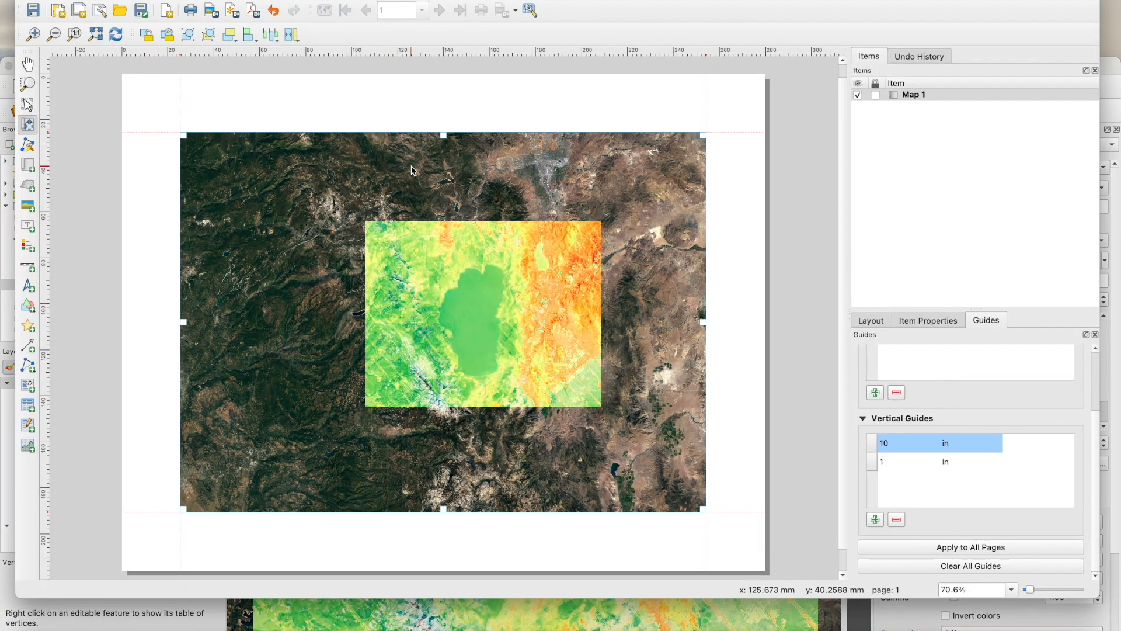
{"action": "left_click", "coordinate": [923, 321]}
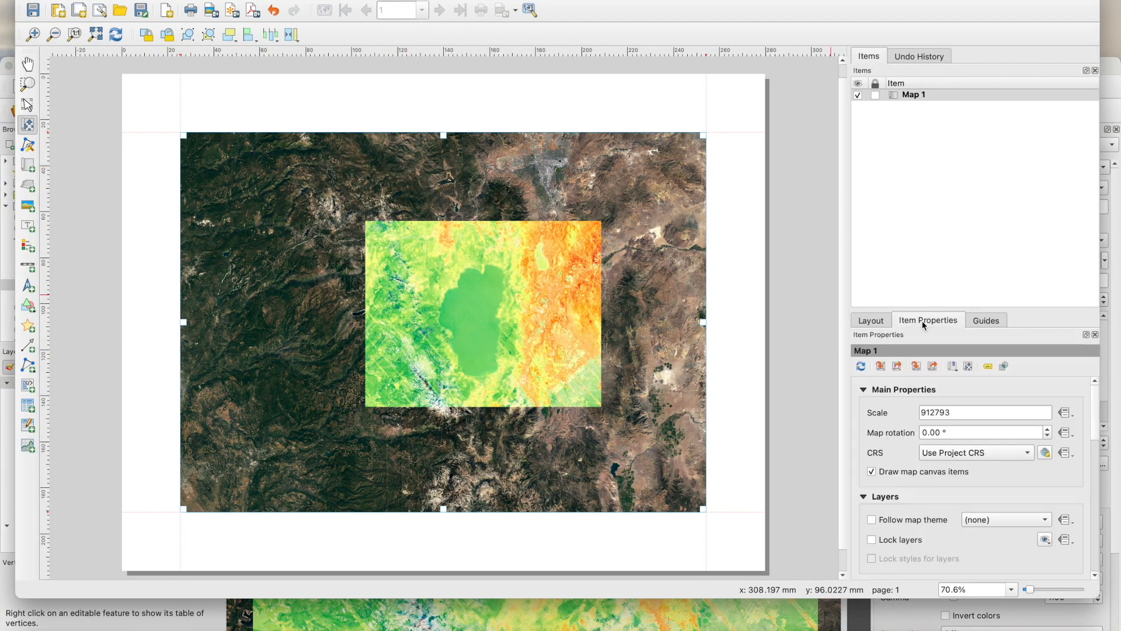
{"action": "left_click", "coordinate": [881, 366]}
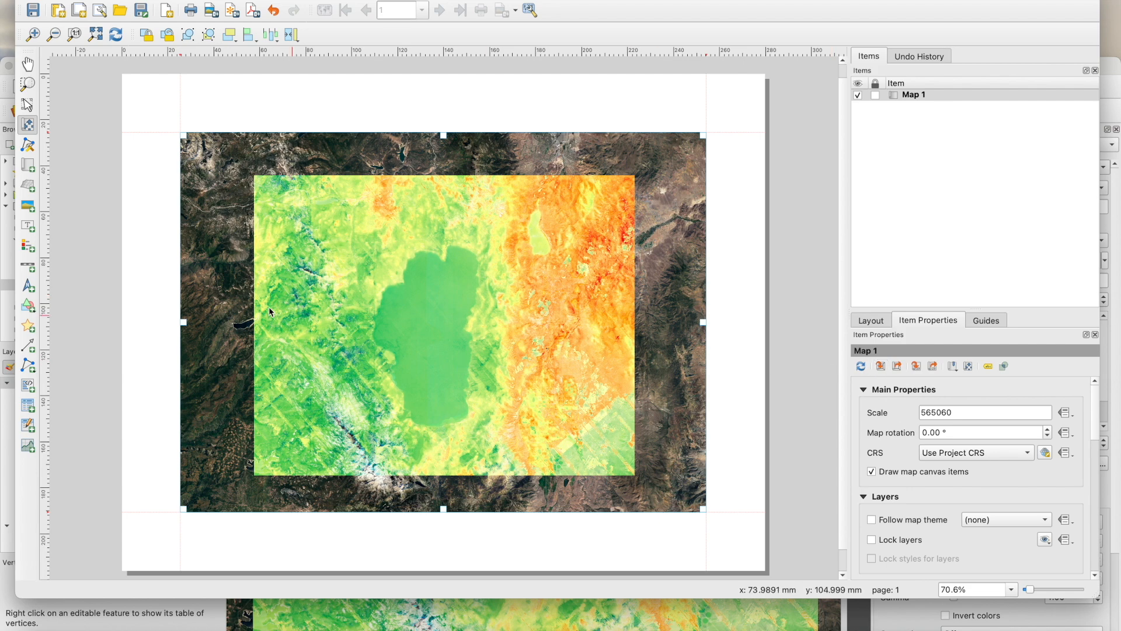
Add a label spanning the map's width in the page's top margin, reading "Lake Tahoe Median Temperature June 2024".
{"action": "left_click", "coordinate": [27, 230]}
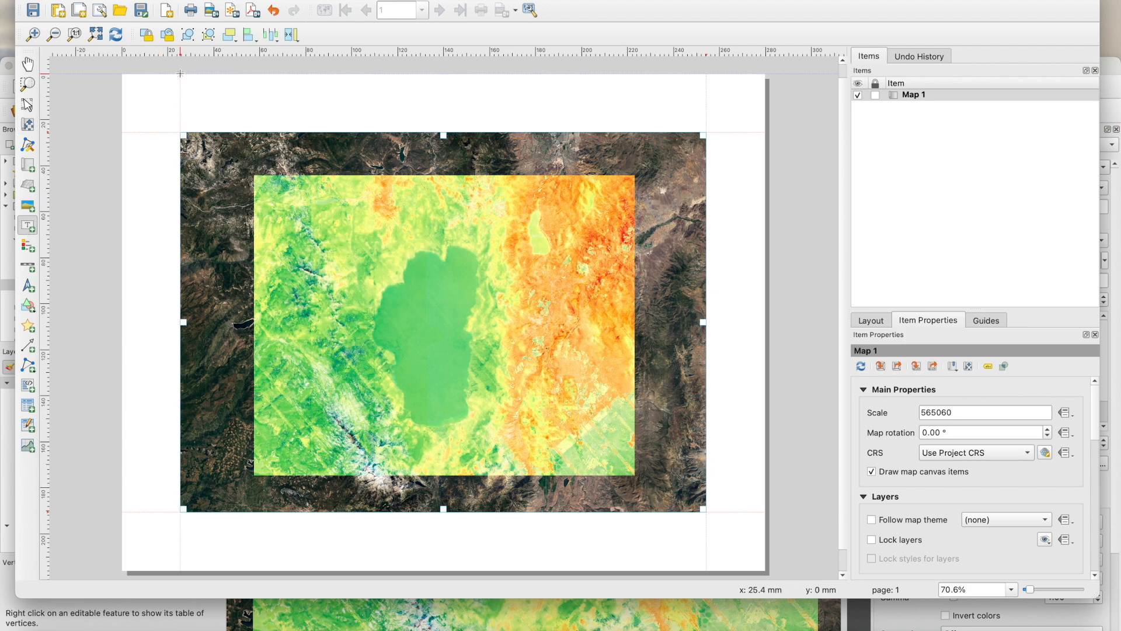
{"action": "left_click_drag", "start_coordinate": [180, 73], "coordinate": [707, 132]}
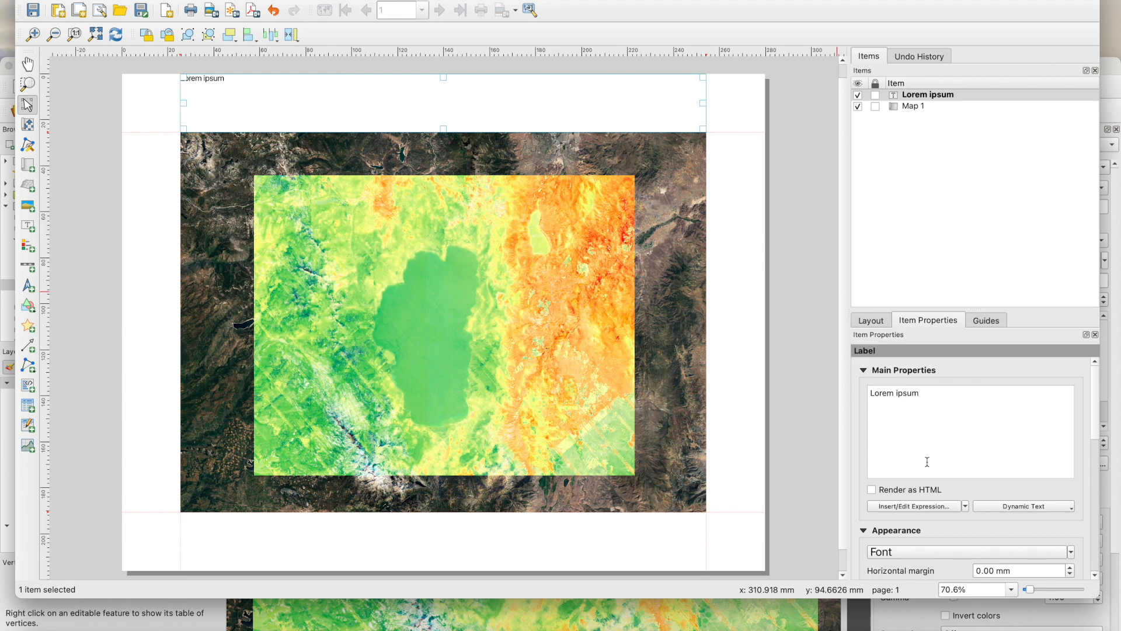
{"action": "left_click_drag", "start_coordinate": [923, 461], "coordinate": [854, 395]}
{"action": "type", "text": "Lake Tahoe Median Temperature June 2024"}
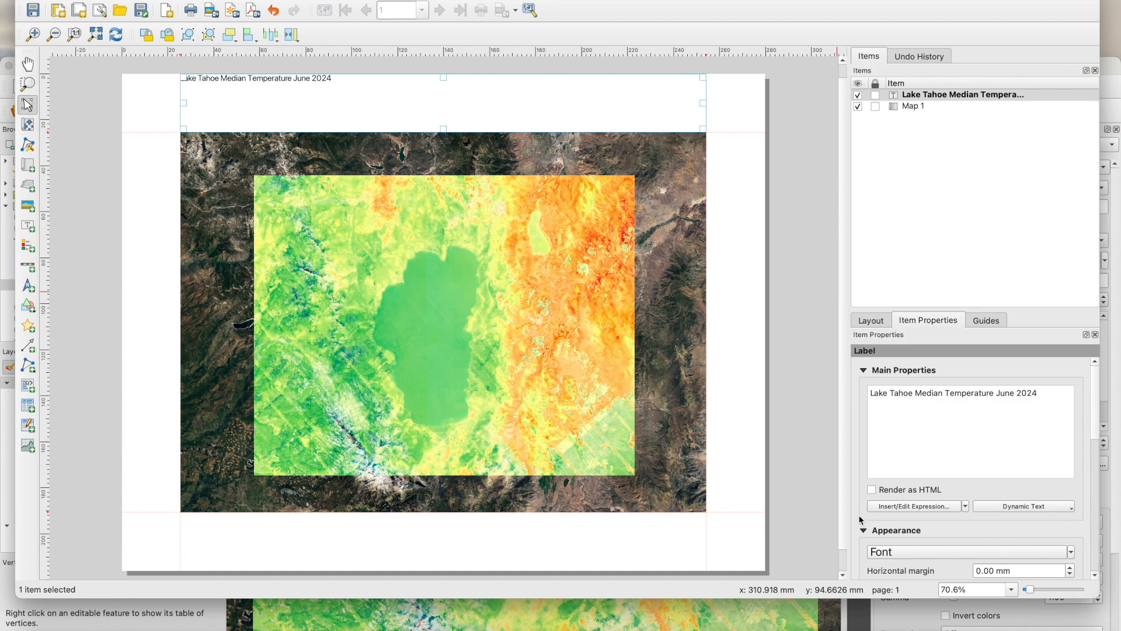
Change the title label's font to Arial with the Bold style.
{"action": "scroll", "coordinate": [861, 519], "scroll_direction": "down", "scroll_amount": 3}
{"action": "scroll", "coordinate": [861, 519], "scroll_direction": "down", "scroll_amount": 3}
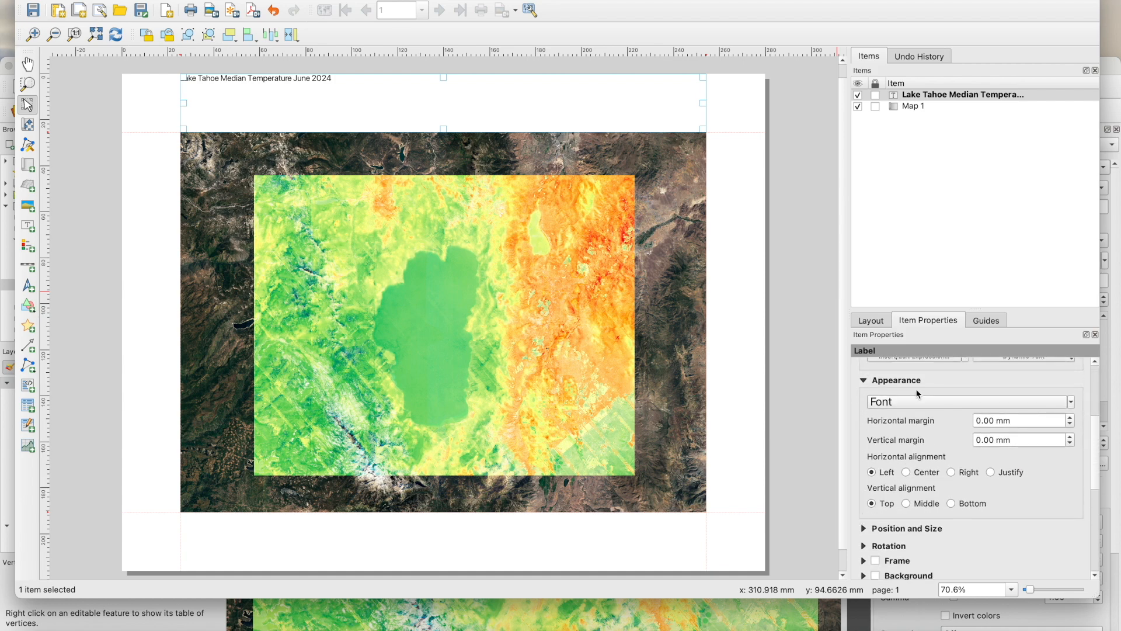
{"action": "left_click", "coordinate": [913, 403]}
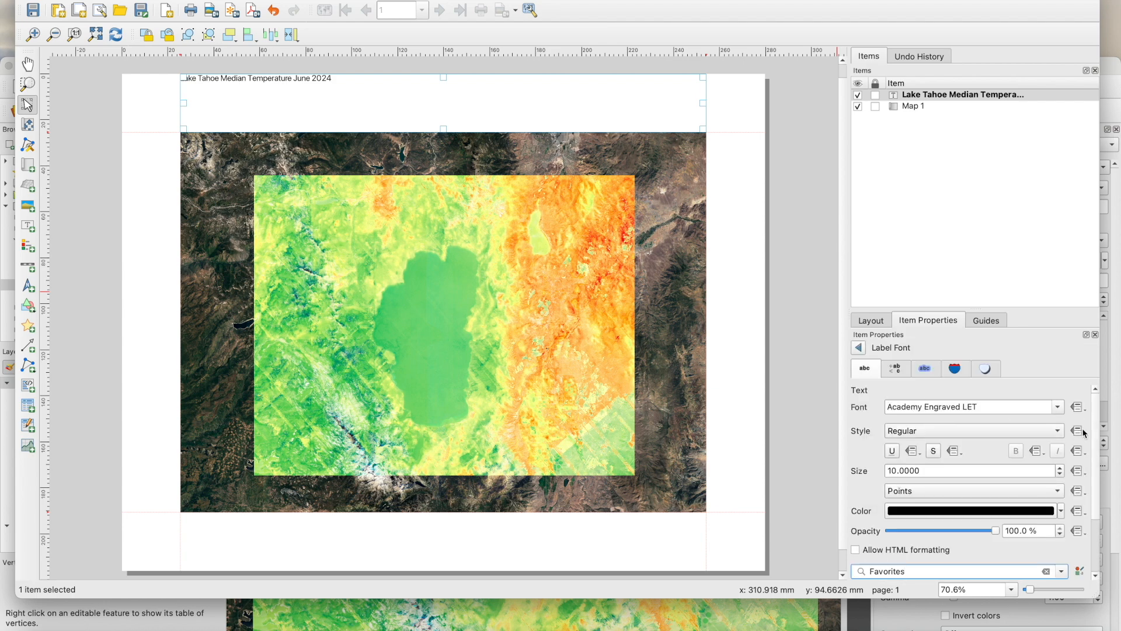
{"action": "left_click", "coordinate": [1058, 406]}
{"action": "scroll", "coordinate": [905, 526], "scroll_direction": "down", "scroll_amount": 2}
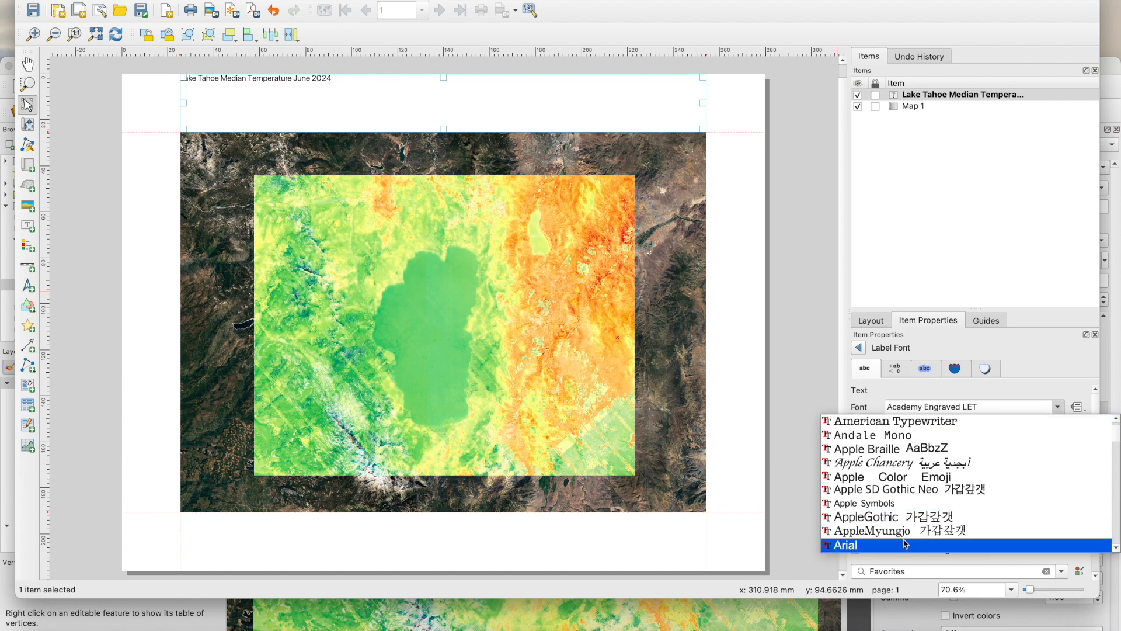
{"action": "left_click", "coordinate": [905, 544]}
{"action": "left_click", "coordinate": [1060, 432]}
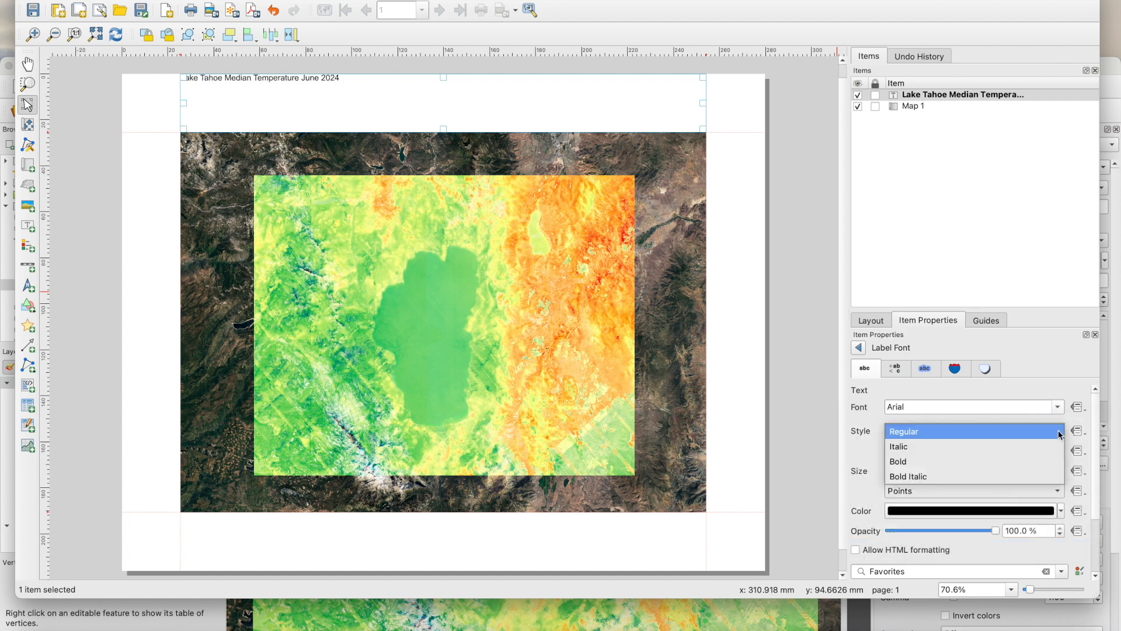
{"action": "left_click", "coordinate": [1011, 461]}
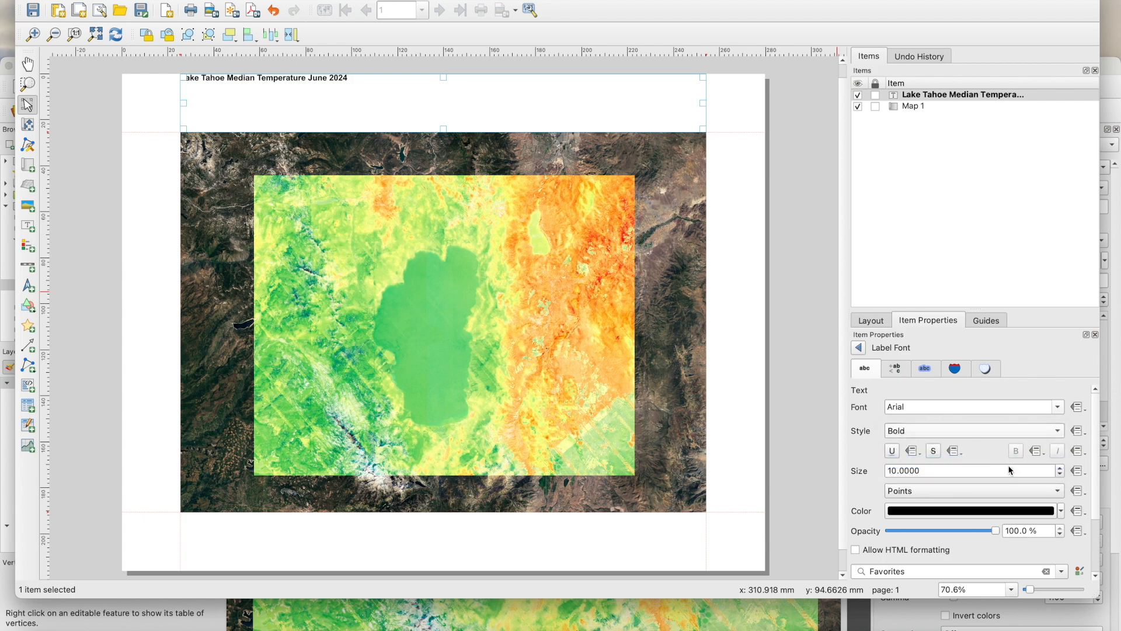
Set the title label's font size to 30 points and its color to the dark gray from the recent colors.
{"action": "left_click_drag", "start_coordinate": [940, 470], "coordinate": [857, 477]}
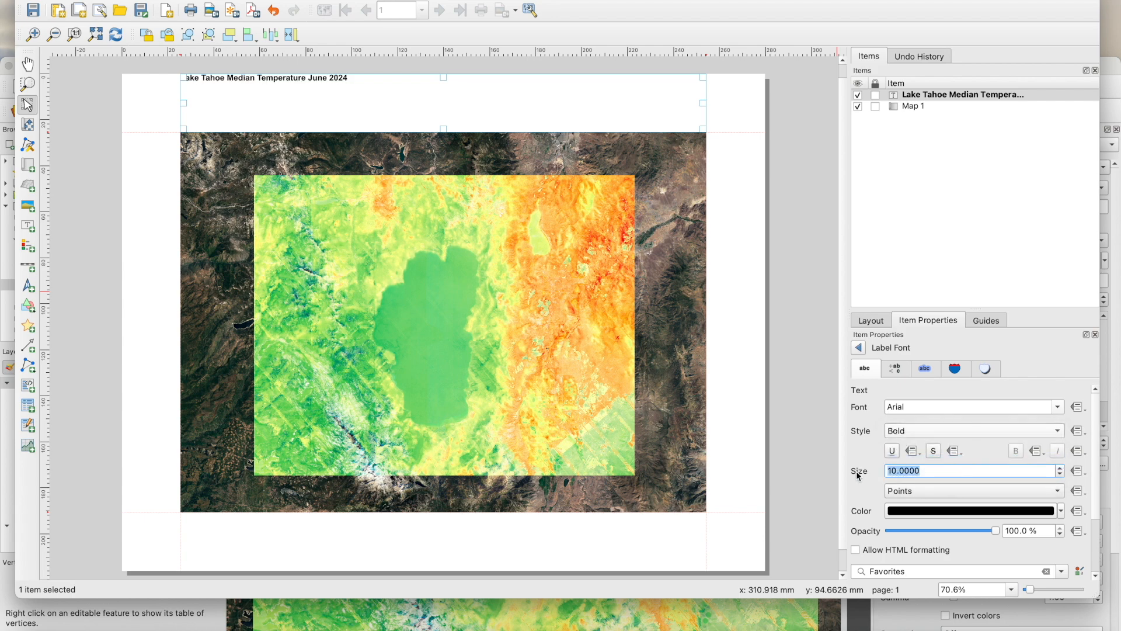
{"action": "type", "text": "30"}
{"action": "key", "text": "Return"}
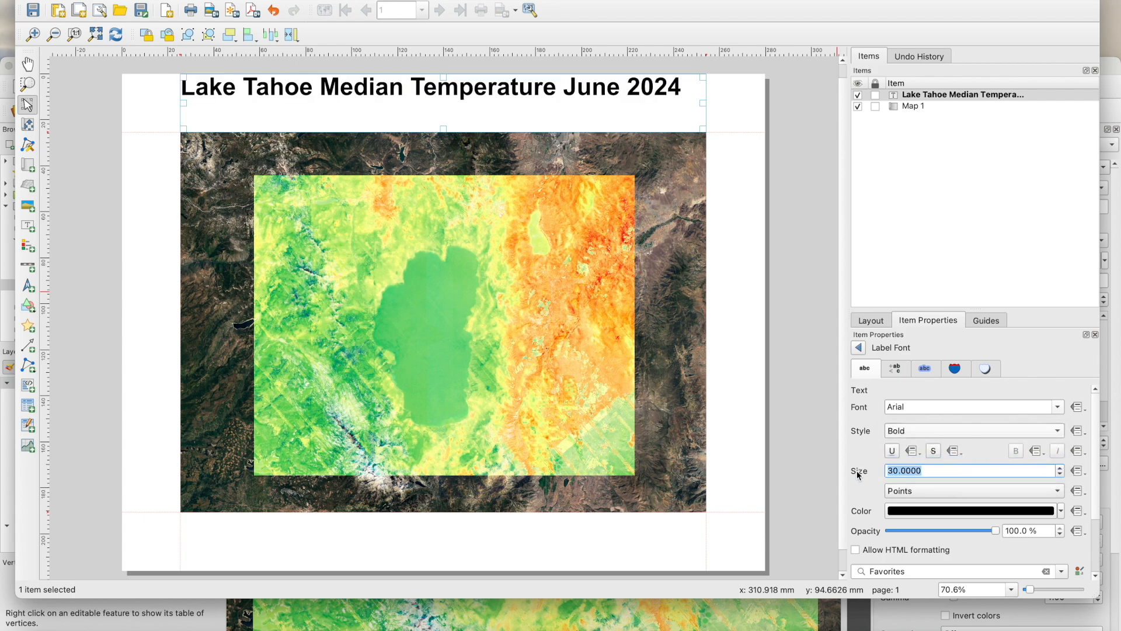
{"action": "left_click", "coordinate": [1061, 512]}
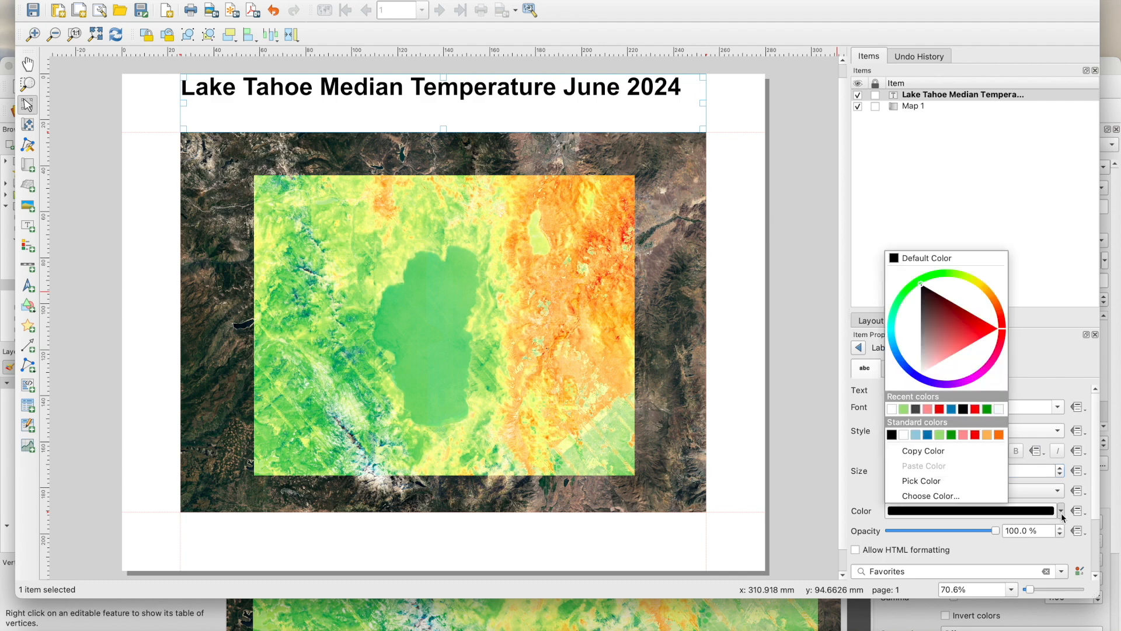
{"action": "left_click", "coordinate": [916, 409]}
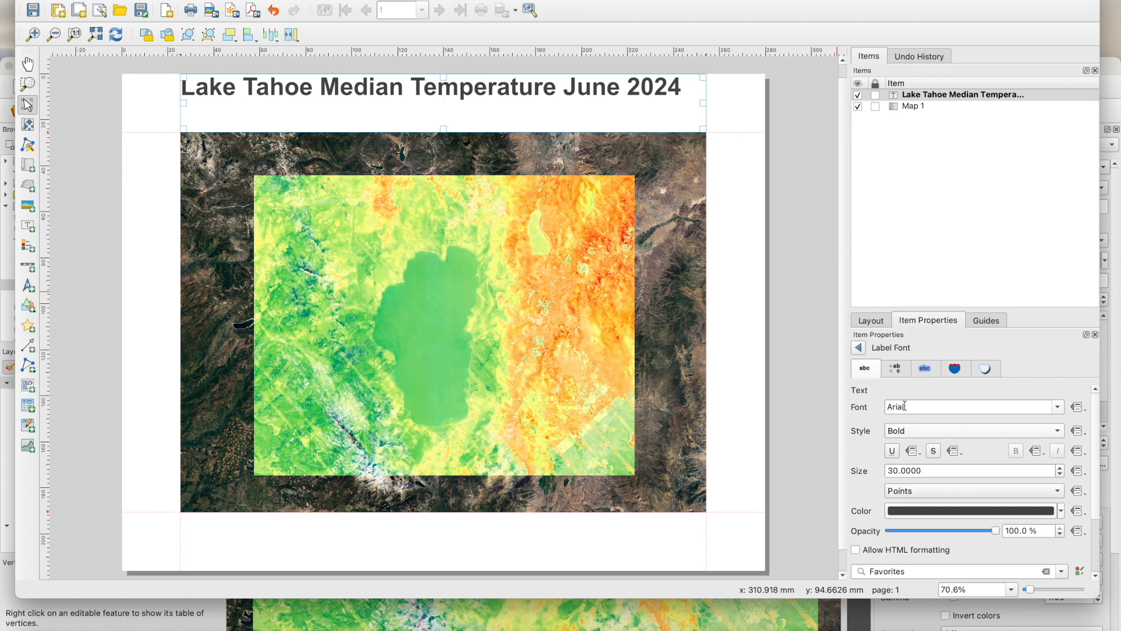
Align the title text to Center horizontally and Middle vertically within its label.
{"action": "left_click", "coordinate": [857, 350]}
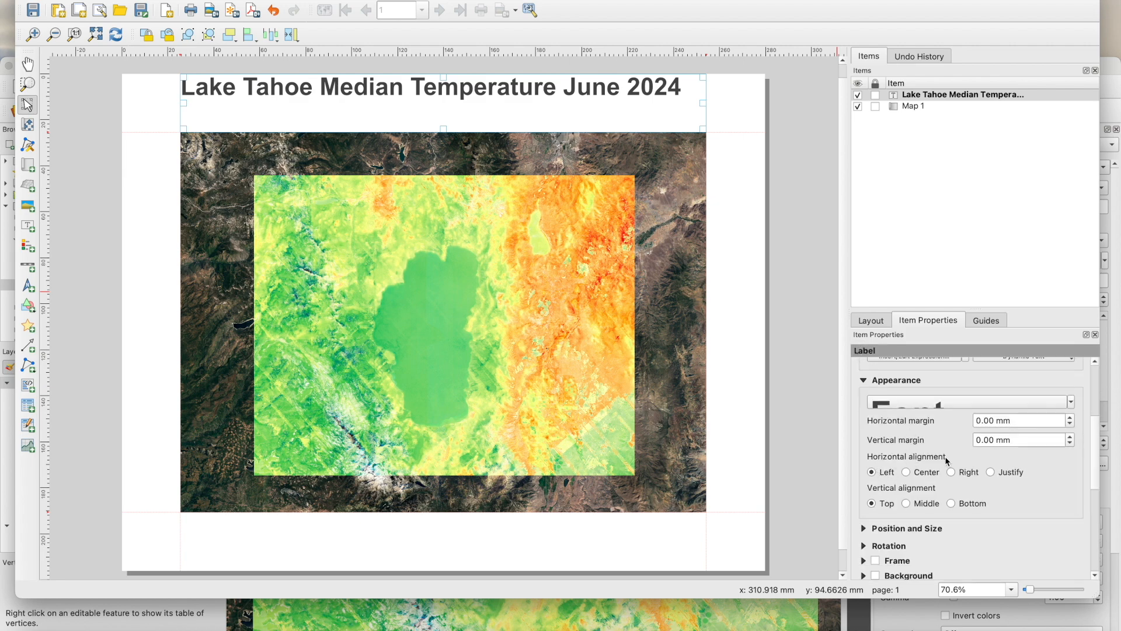
{"action": "left_click", "coordinate": [906, 473]}
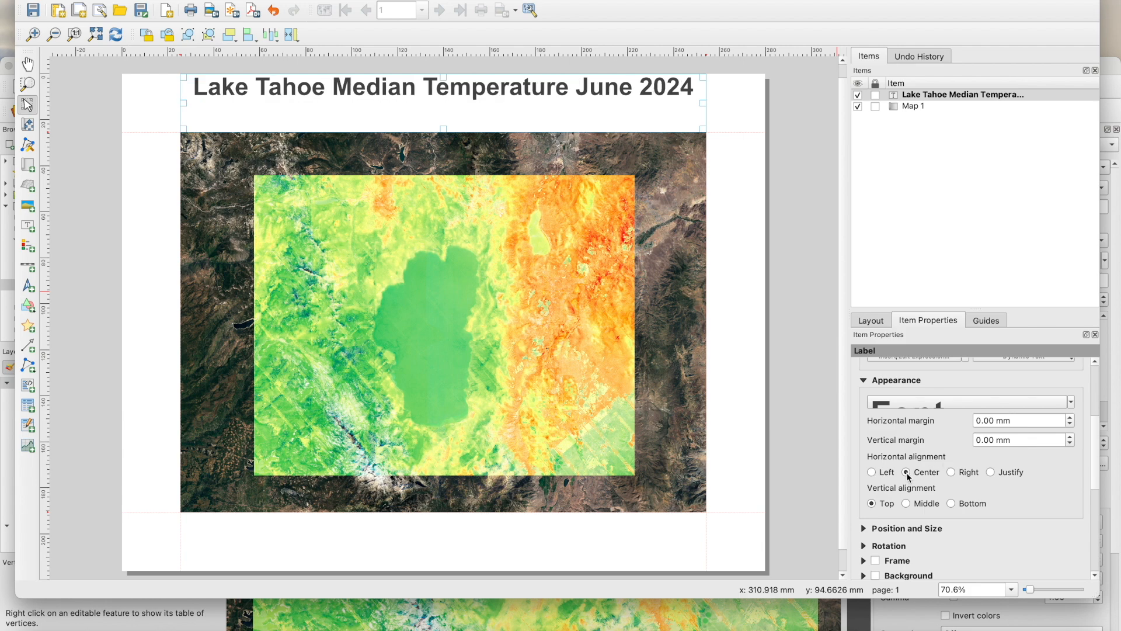
{"action": "left_click", "coordinate": [906, 504]}
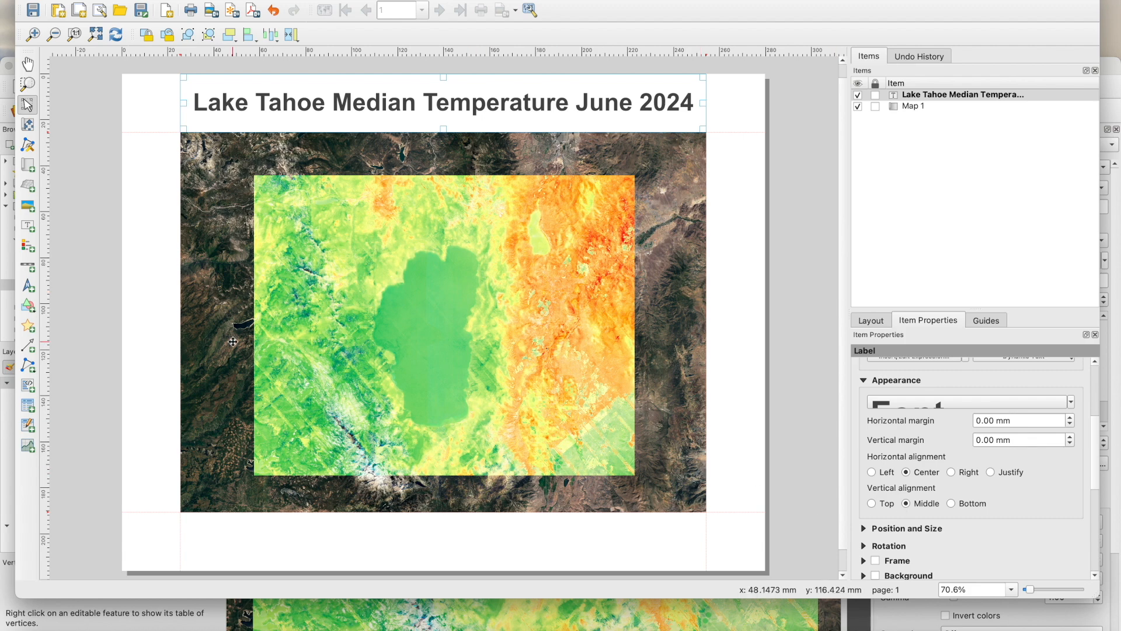
Add a legend for Map 1 at the map's lower-right corner, extending into the page margin.
{"action": "left_click", "coordinate": [31, 249]}
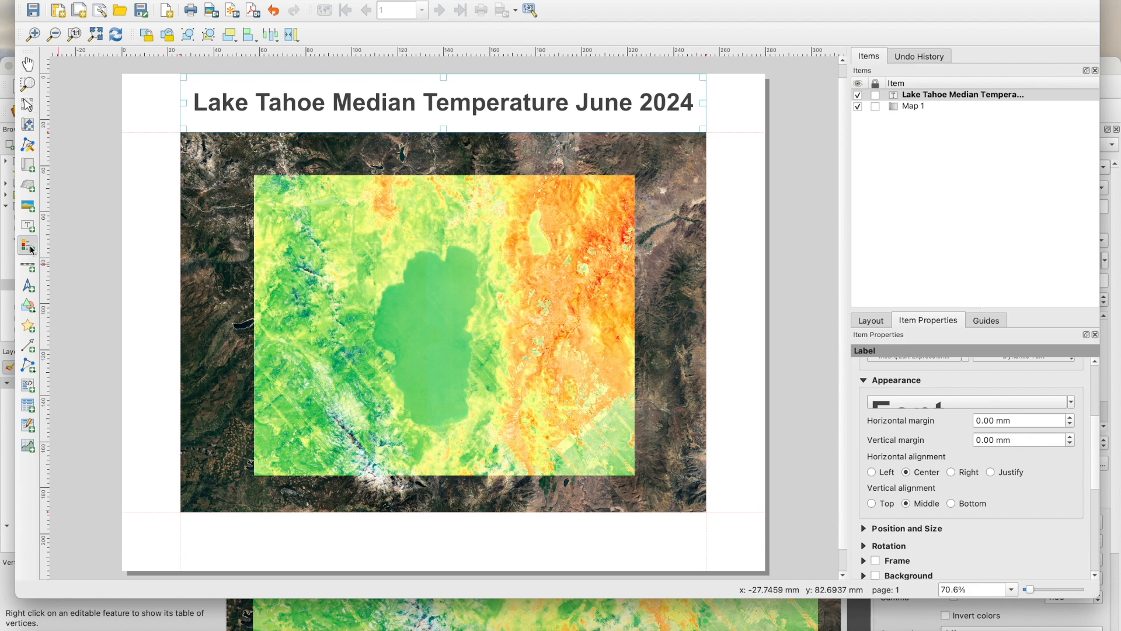
{"action": "left_click_drag", "start_coordinate": [683, 474], "coordinate": [745, 555]}
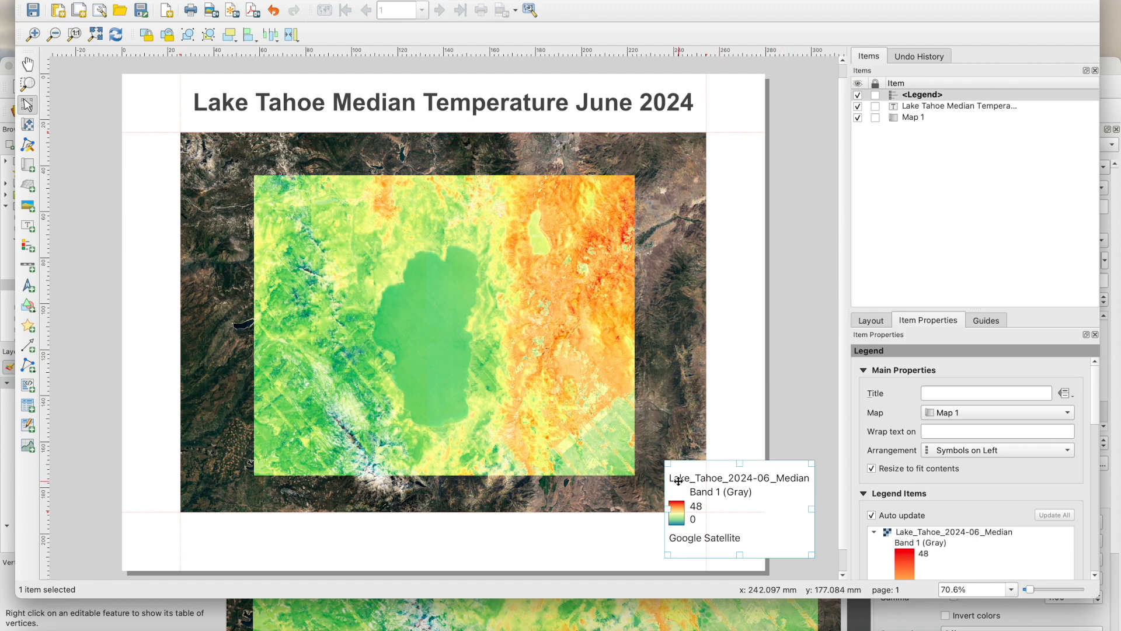
Switch to the main QGIS window and rename the Lake_Tahoe_2024-06_Median layer to "Degrees Celsius".
{"action": "left_click", "coordinate": [217, 617]}
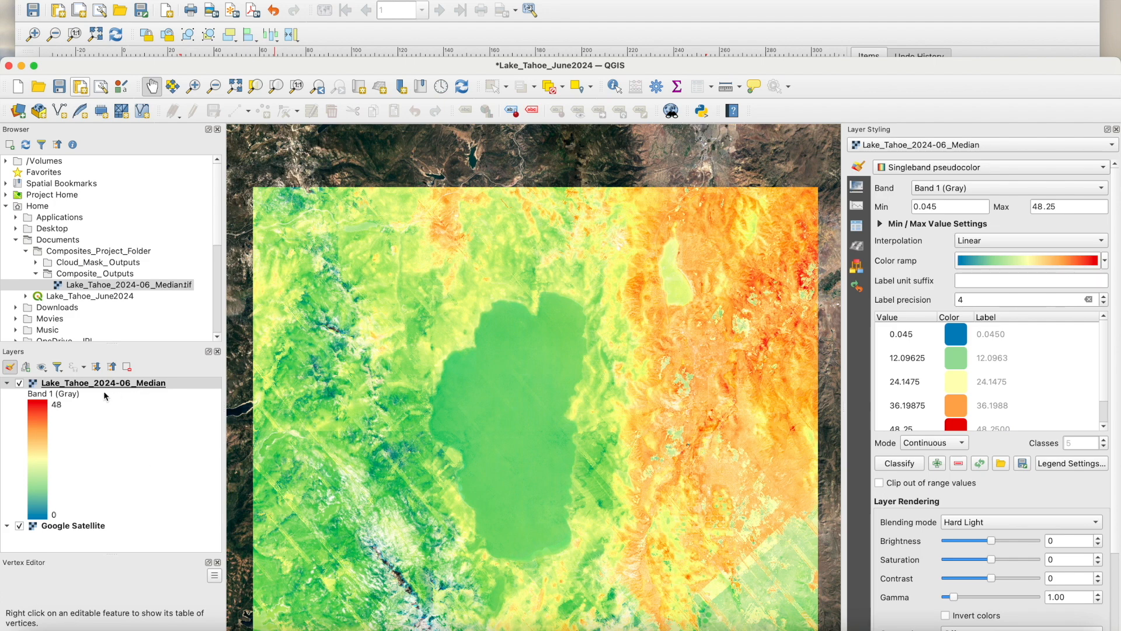
{"action": "right_click", "coordinate": [148, 383]}
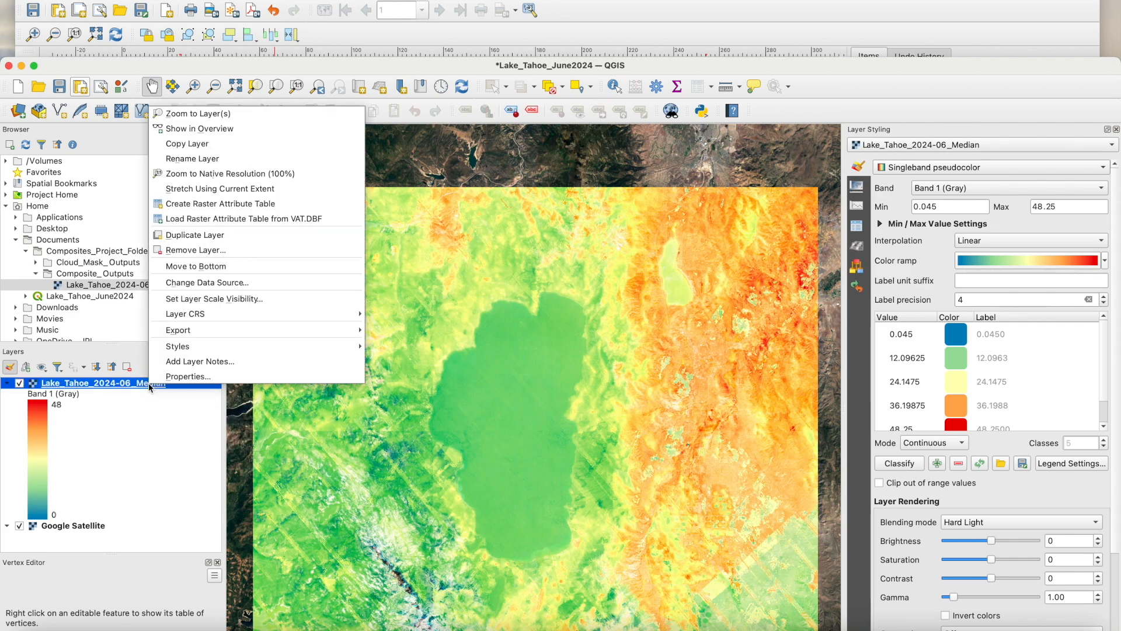
{"action": "left_click", "coordinate": [229, 160]}
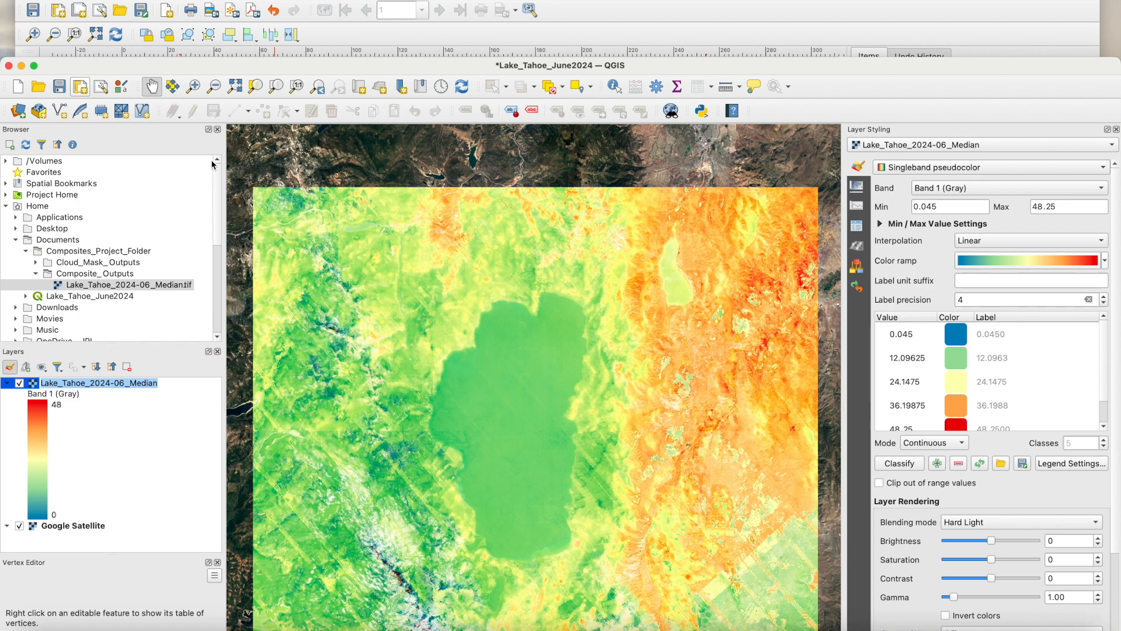
{"action": "type", "text": "Degrees Celsius"}
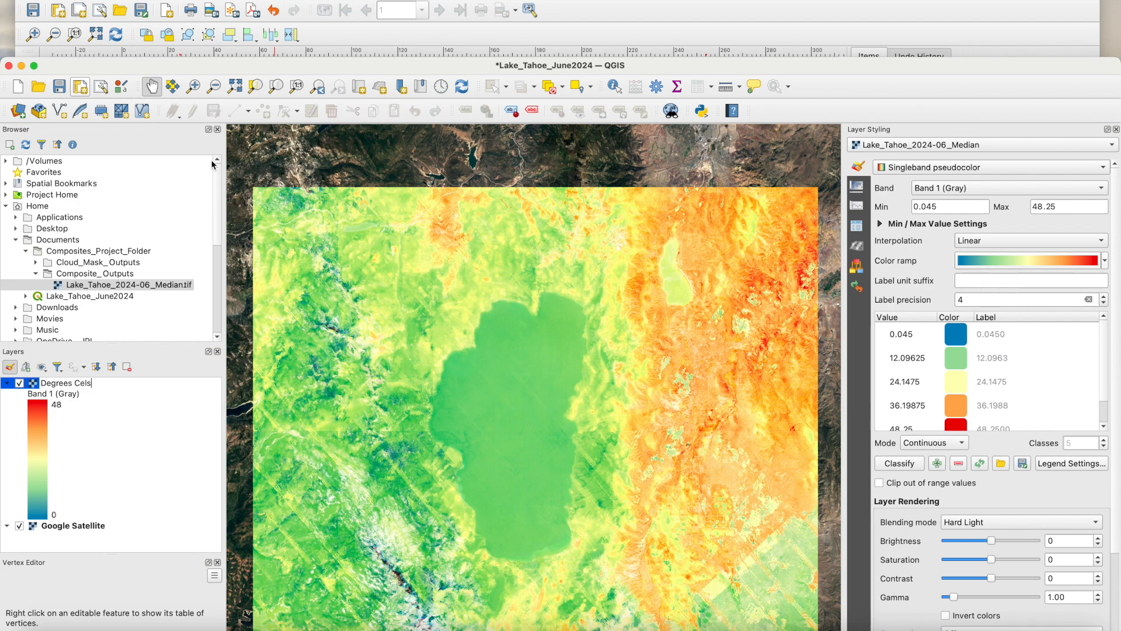
{"action": "key", "text": "Return"}
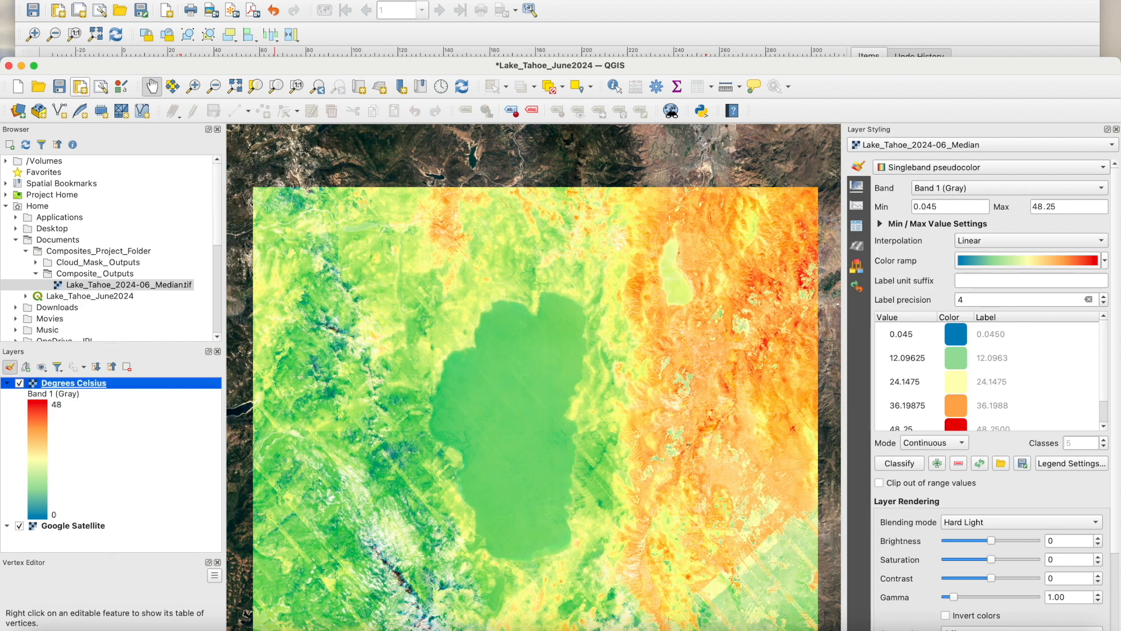
Return to the print layout and turn off automatic updating of the legend items.
{"action": "left_click", "coordinate": [718, 11]}
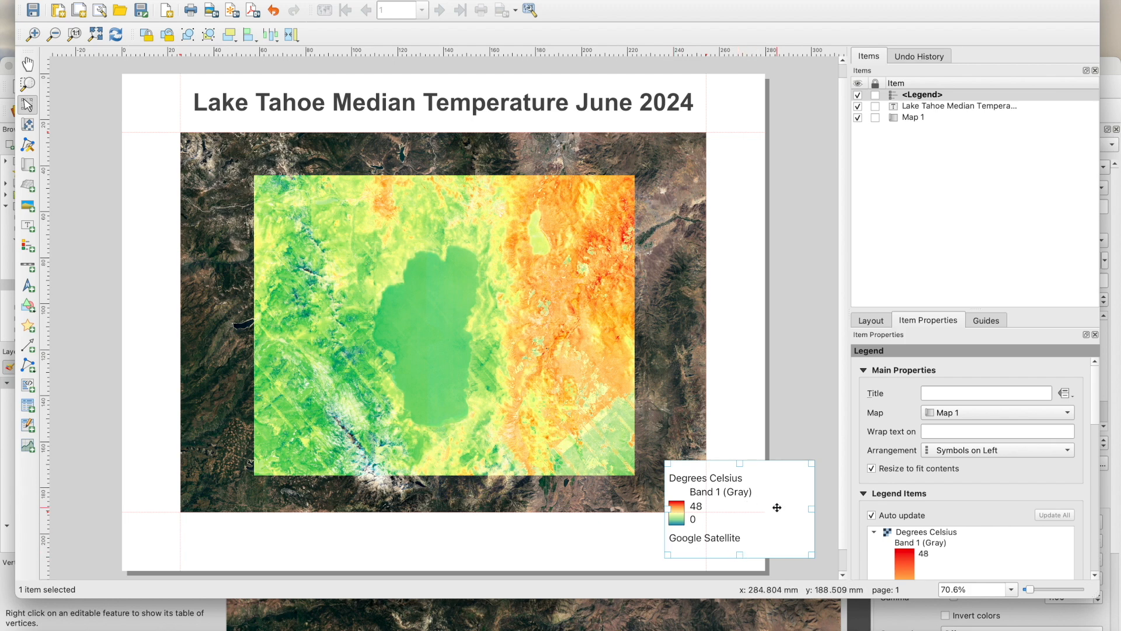
{"action": "scroll", "coordinate": [910, 478], "scroll_direction": "down", "scroll_amount": 3}
{"action": "scroll", "coordinate": [911, 482], "scroll_direction": "down", "scroll_amount": 2}
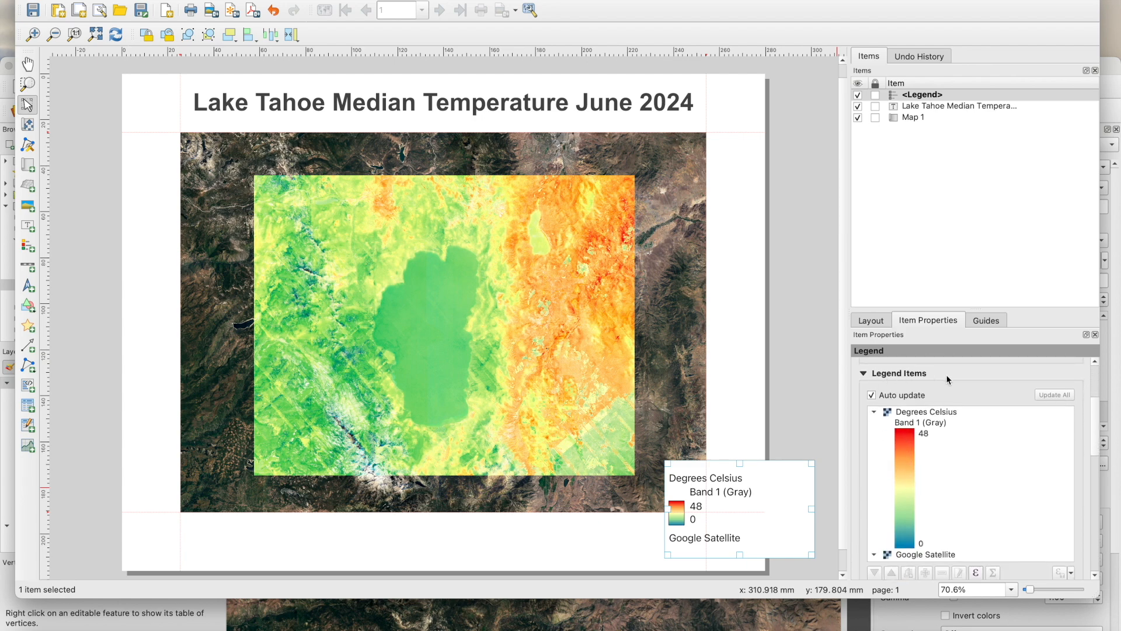
{"action": "left_click", "coordinate": [872, 395]}
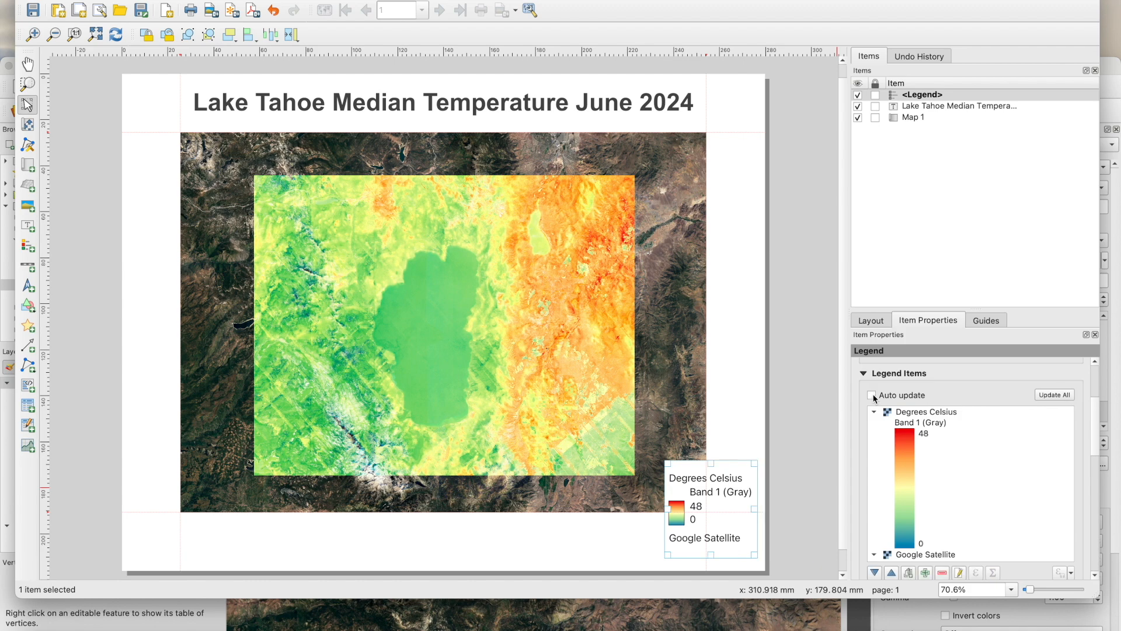
Remove the Band 1 (Gray) and Google Satellite entries from the legend.
{"action": "scroll", "coordinate": [960, 433], "scroll_direction": "down", "scroll_amount": 1}
{"action": "left_click", "coordinate": [940, 393]}
{"action": "left_click", "coordinate": [942, 401]}
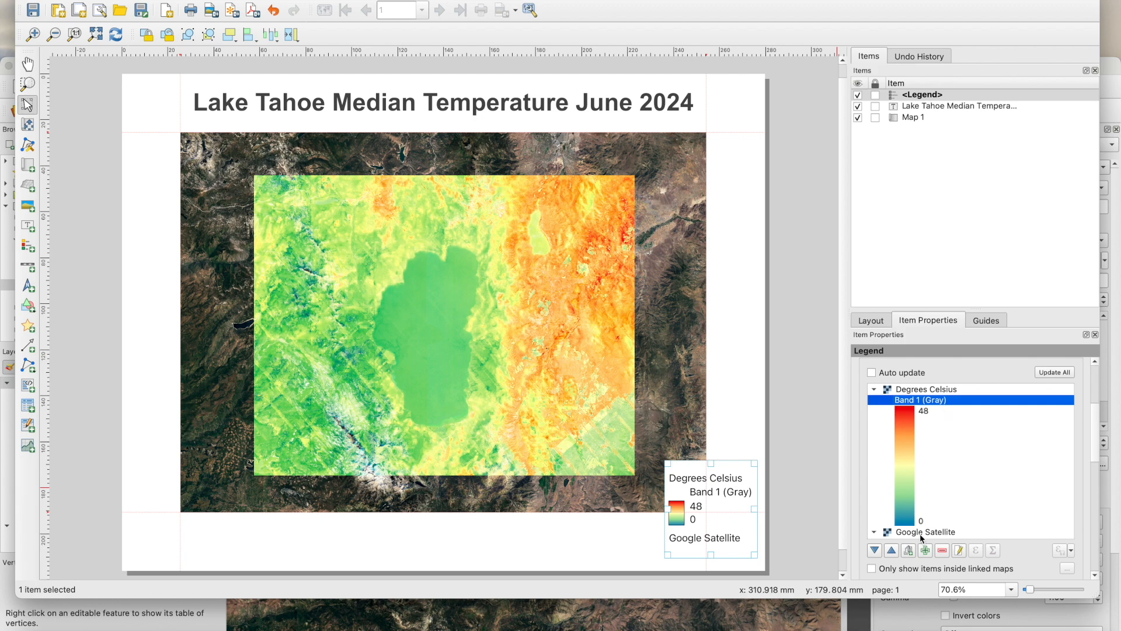
{"action": "left_click", "coordinate": [922, 532]}
{"action": "left_click", "coordinate": [929, 401]}
{"action": "left_click", "coordinate": [944, 551]}
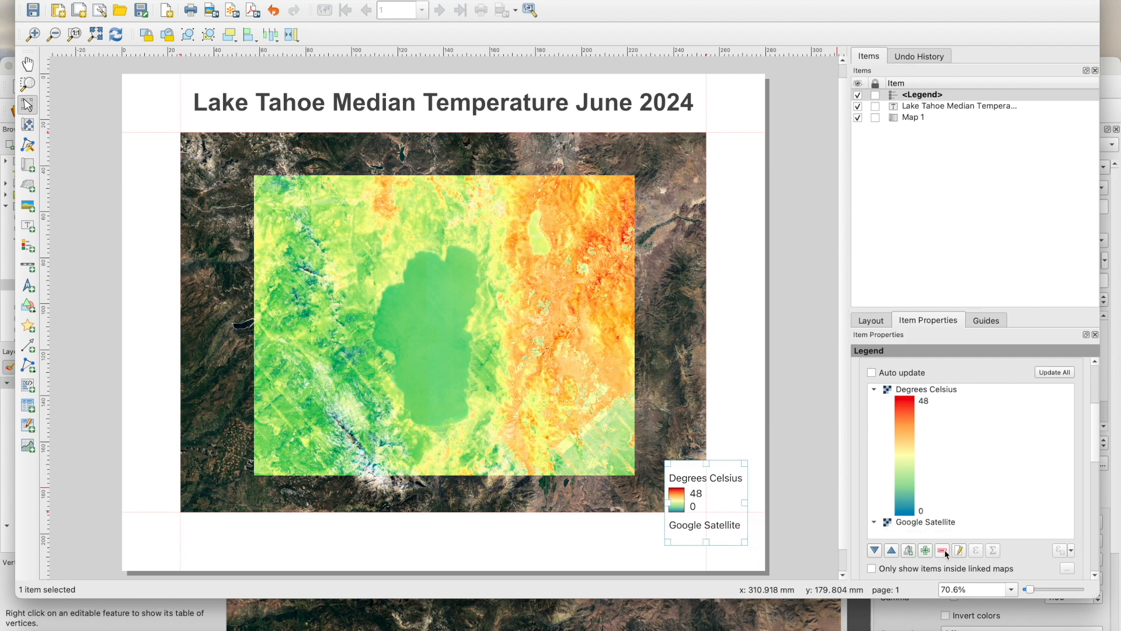
{"action": "left_click", "coordinate": [934, 522]}
{"action": "left_click", "coordinate": [943, 551]}
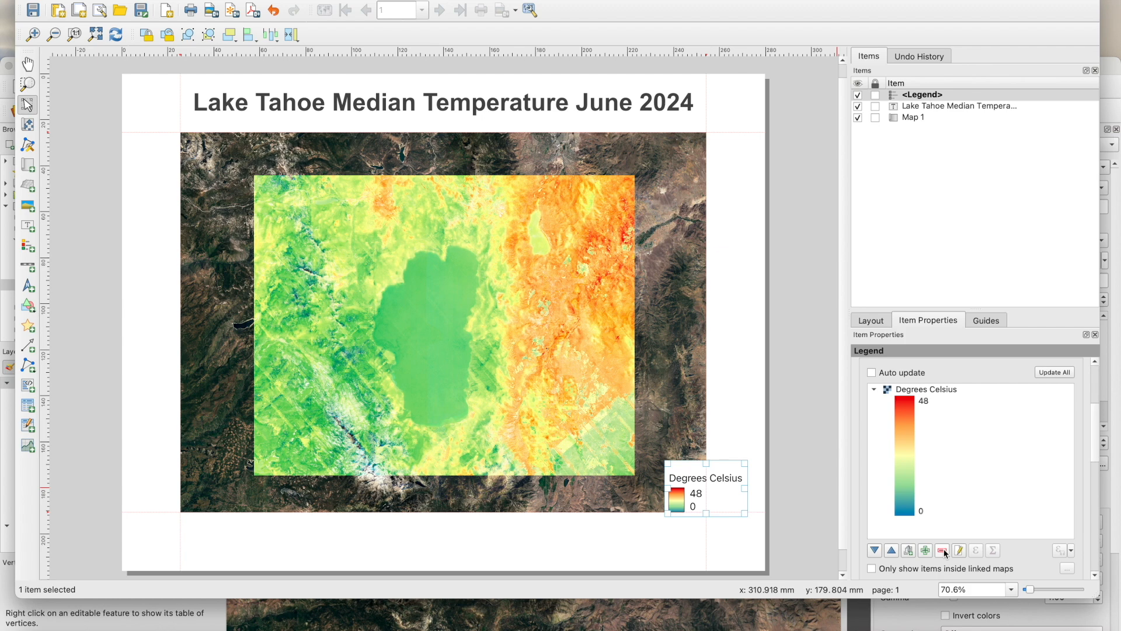
Change the legend's subgroup heading font to Arial with the Bold style.
{"action": "scroll", "coordinate": [899, 514], "scroll_direction": "down", "scroll_amount": 5}
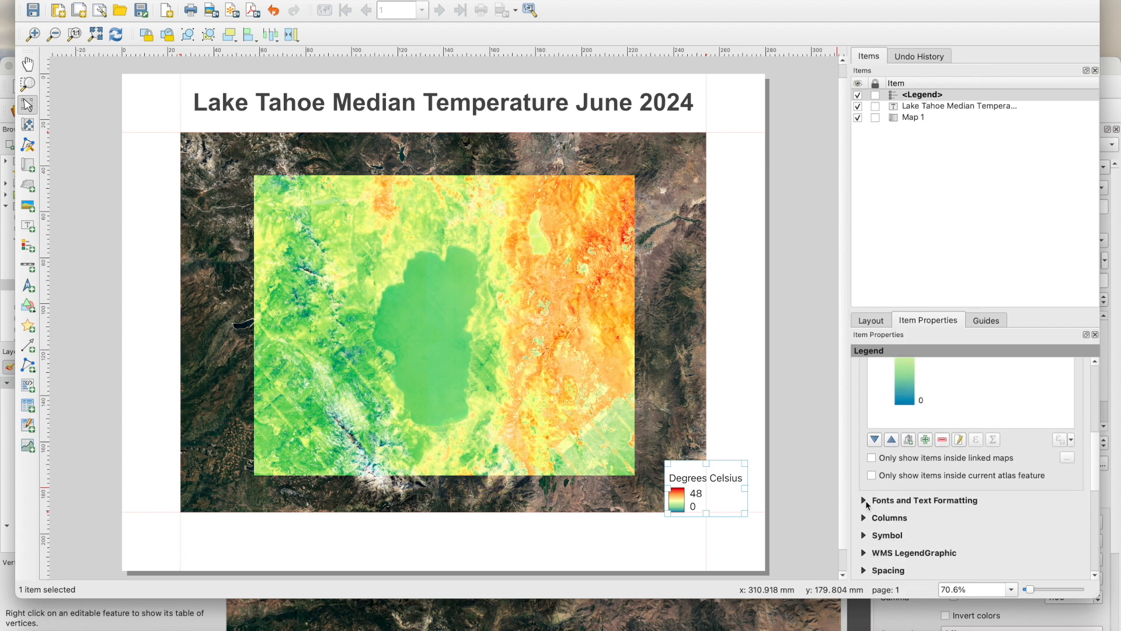
{"action": "left_click", "coordinate": [863, 501]}
{"action": "scroll", "coordinate": [898, 524], "scroll_direction": "down", "scroll_amount": 1}
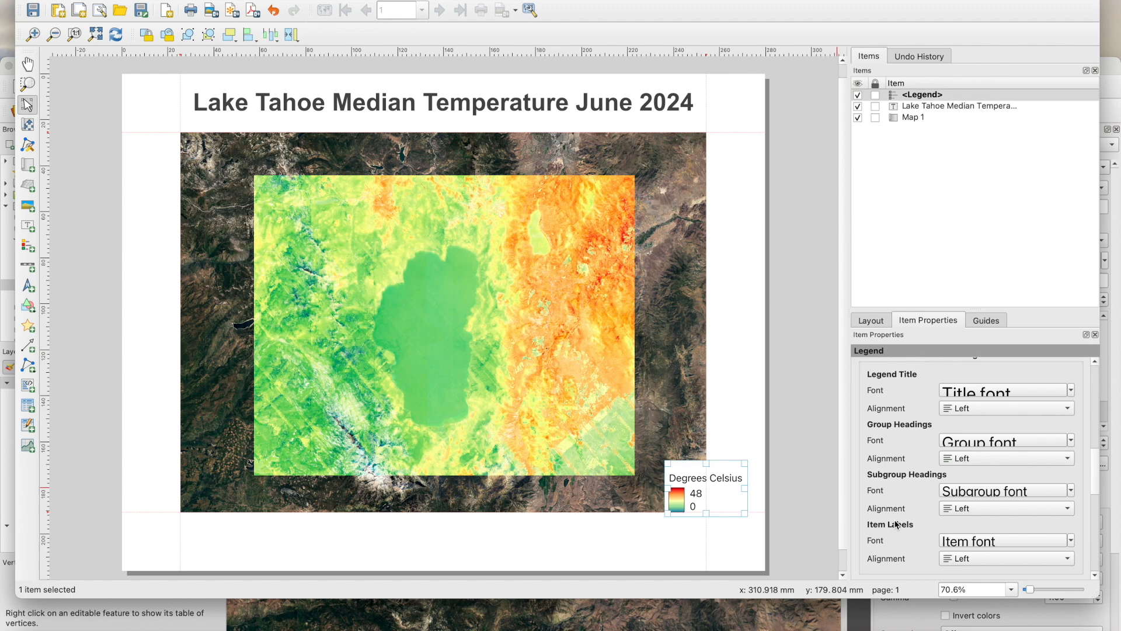
{"action": "left_click", "coordinate": [967, 492]}
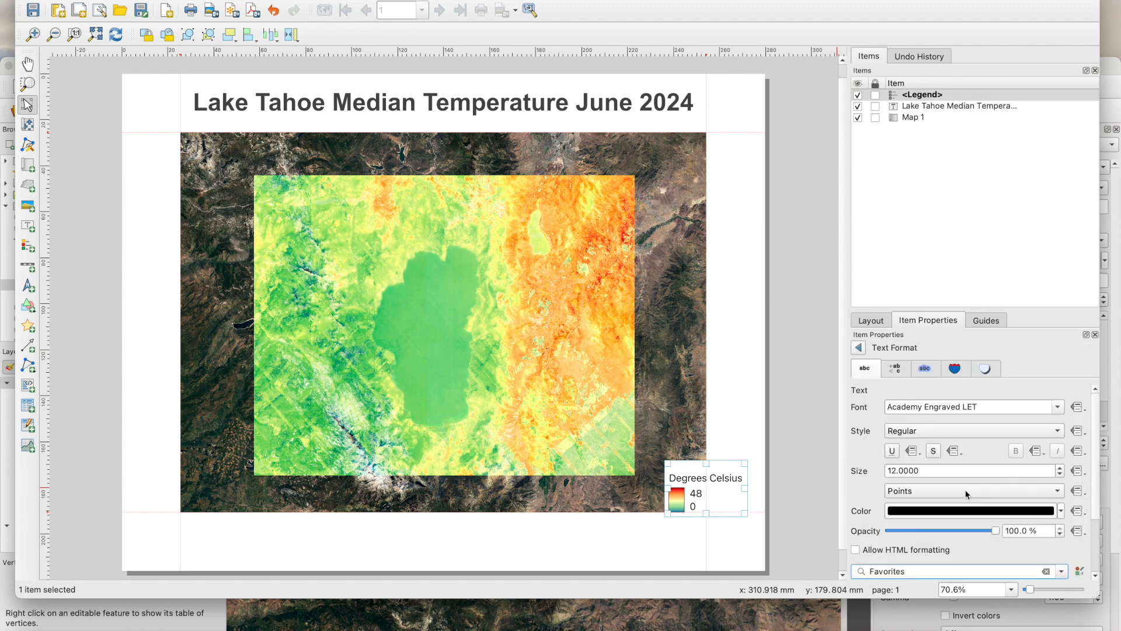
{"action": "left_click", "coordinate": [1058, 409]}
{"action": "scroll", "coordinate": [958, 528], "scroll_direction": "down", "scroll_amount": 3}
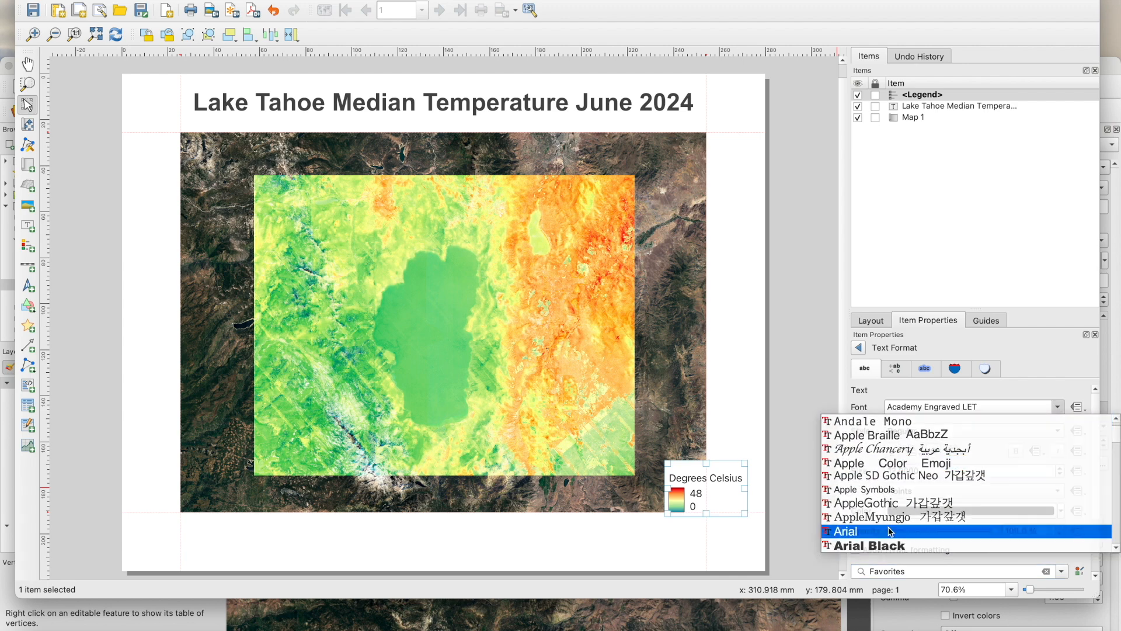
{"action": "left_click", "coordinate": [959, 531]}
{"action": "left_click", "coordinate": [1048, 432]}
{"action": "left_click", "coordinate": [986, 462]}
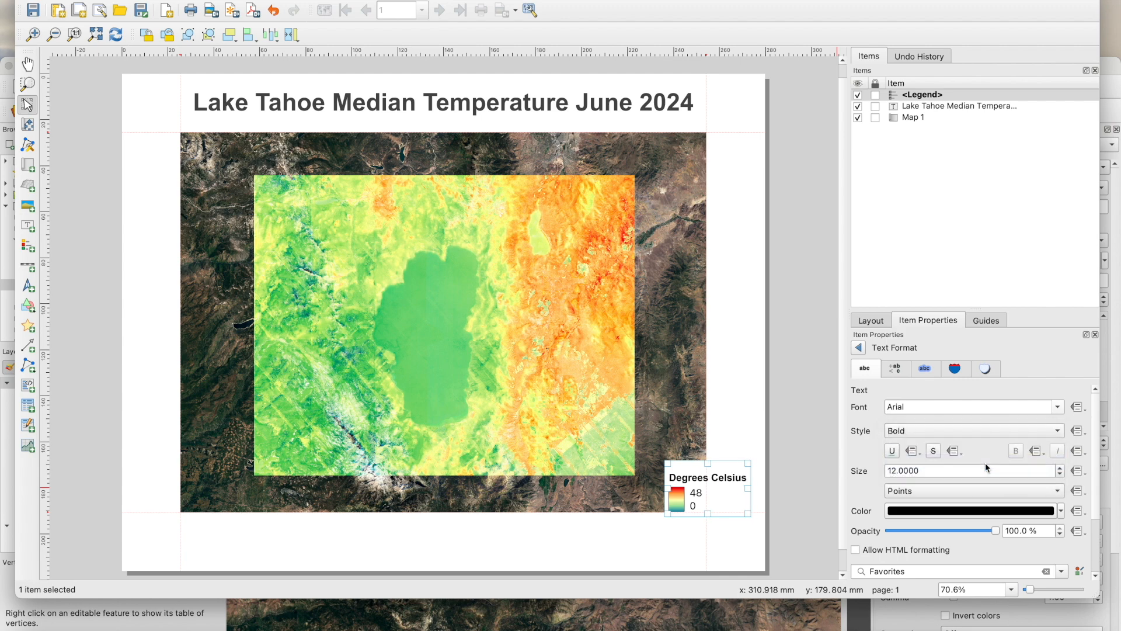
Set the subgroup heading font size to 9 points and its color to the recent dark gray.
{"action": "left_click", "coordinate": [960, 470]}
{"action": "key", "text": "super+a"}
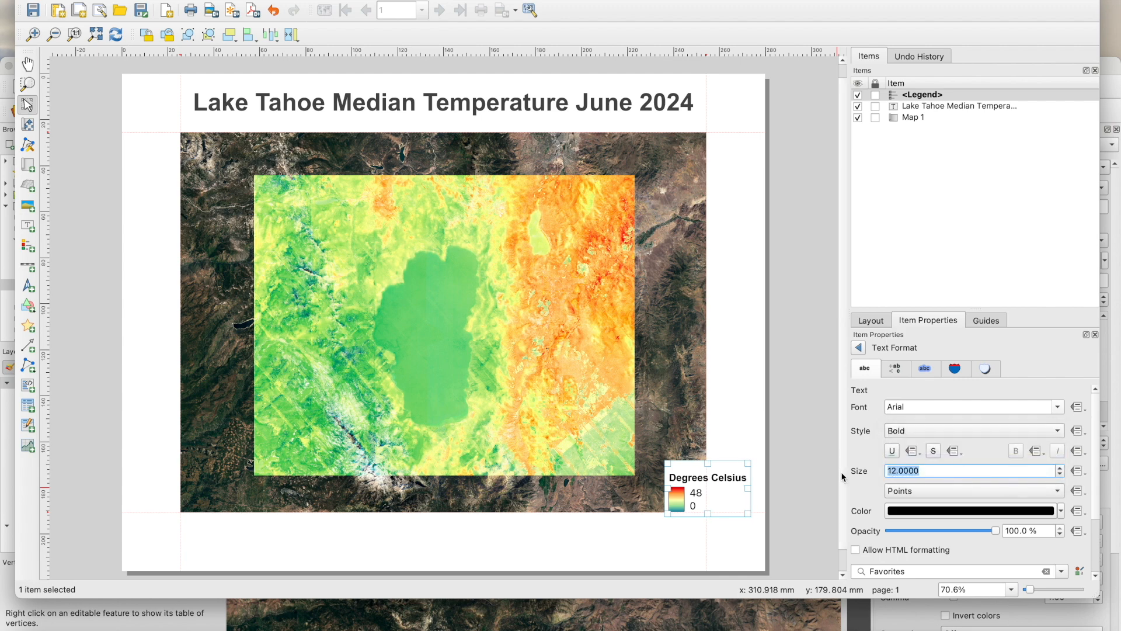
{"action": "type", "text": "9"}
{"action": "key", "text": "Return"}
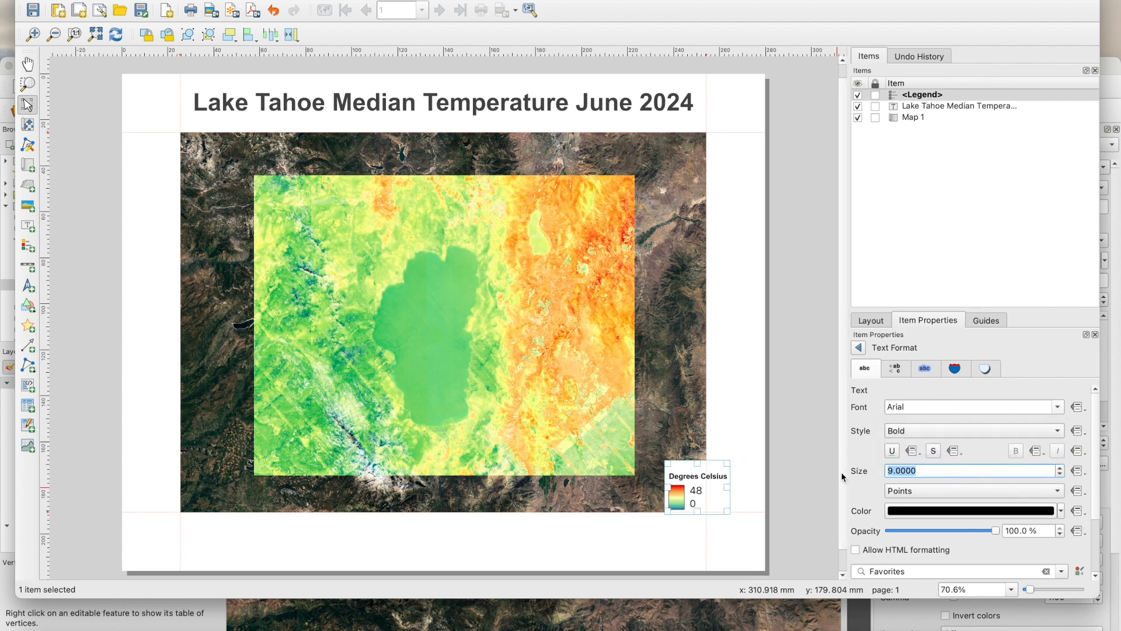
{"action": "left_click", "coordinate": [1061, 512]}
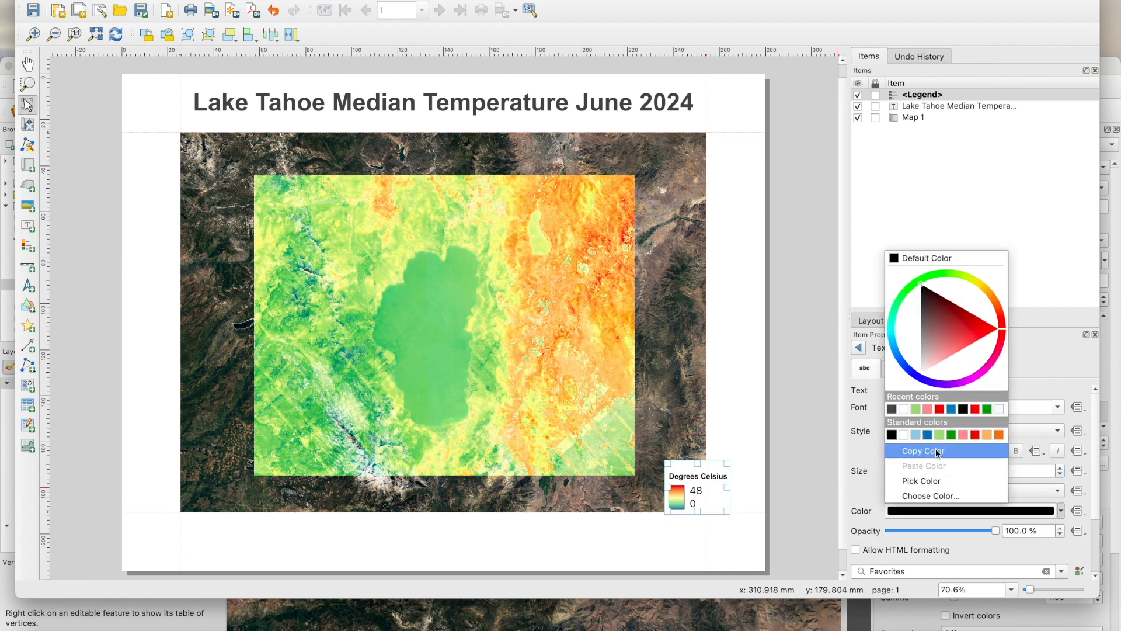
{"action": "left_click", "coordinate": [892, 408]}
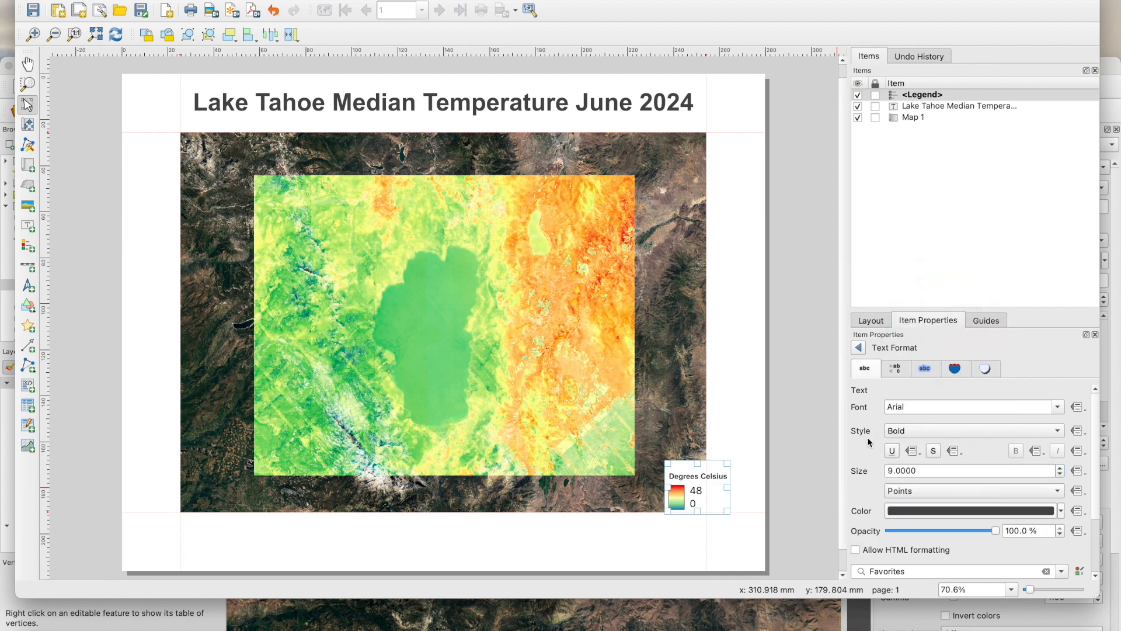
Set the alignment of the legend's subgroup headings to Center.
{"action": "left_click", "coordinate": [858, 348]}
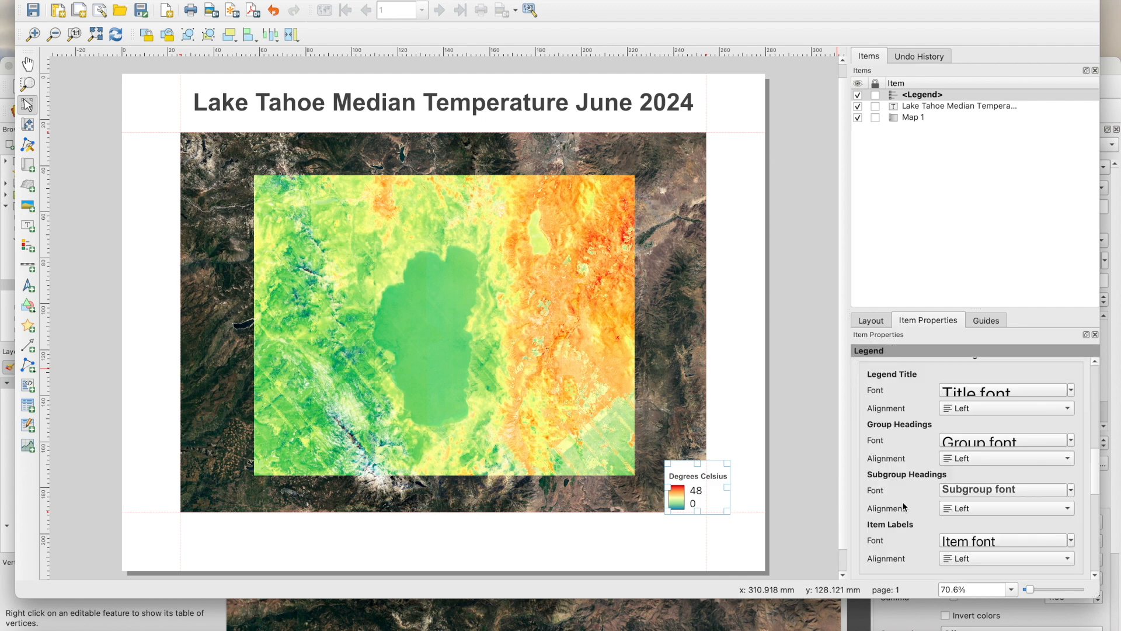
{"action": "left_click", "coordinate": [967, 509]}
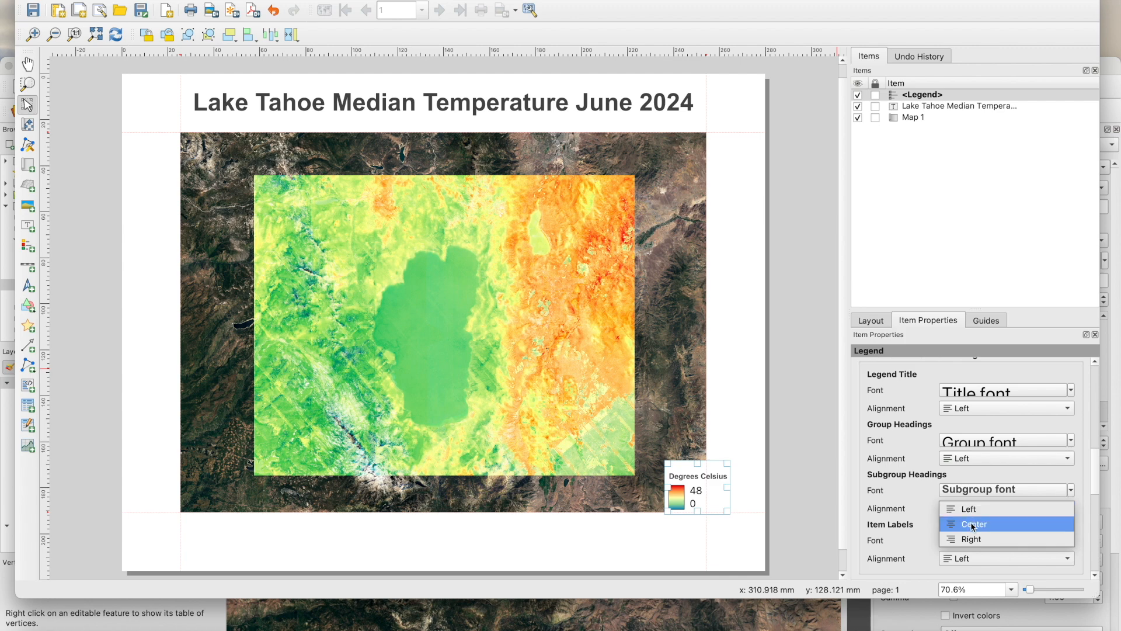
{"action": "left_click", "coordinate": [972, 525]}
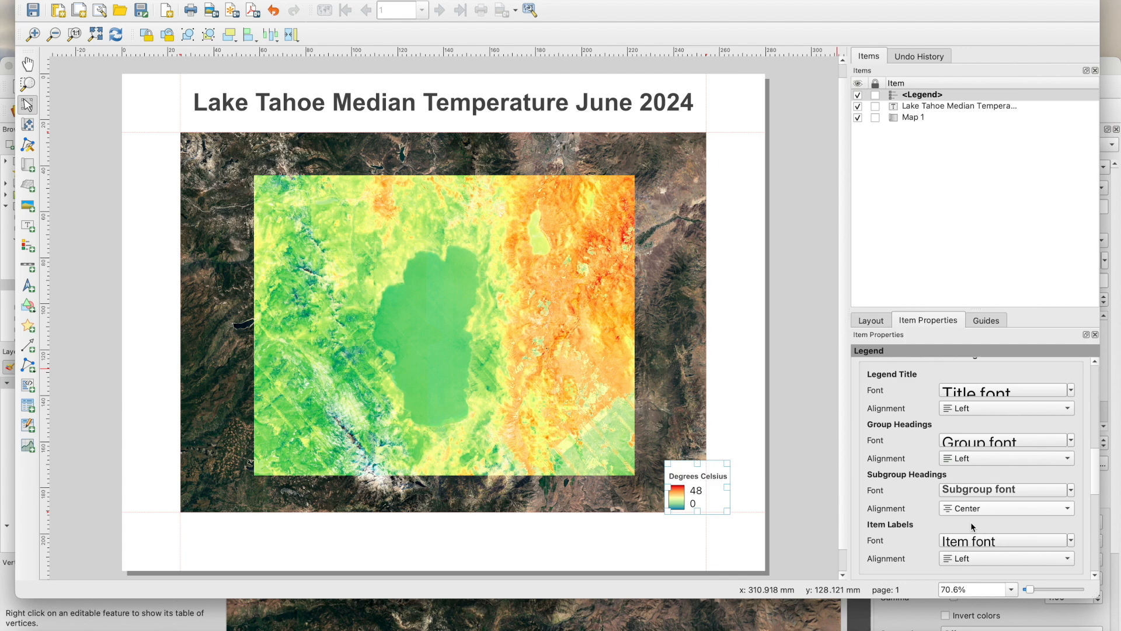
Set the legend's symbol width to 6 mm.
{"action": "scroll", "coordinate": [971, 521], "scroll_direction": "down", "scroll_amount": 5}
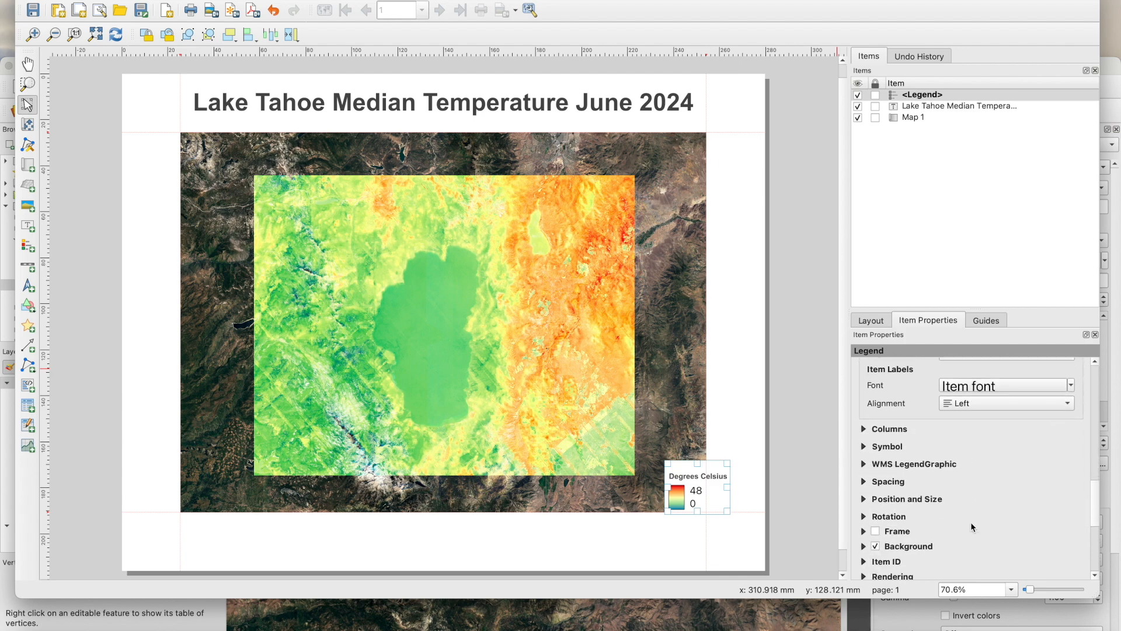
{"action": "left_click", "coordinate": [863, 427]}
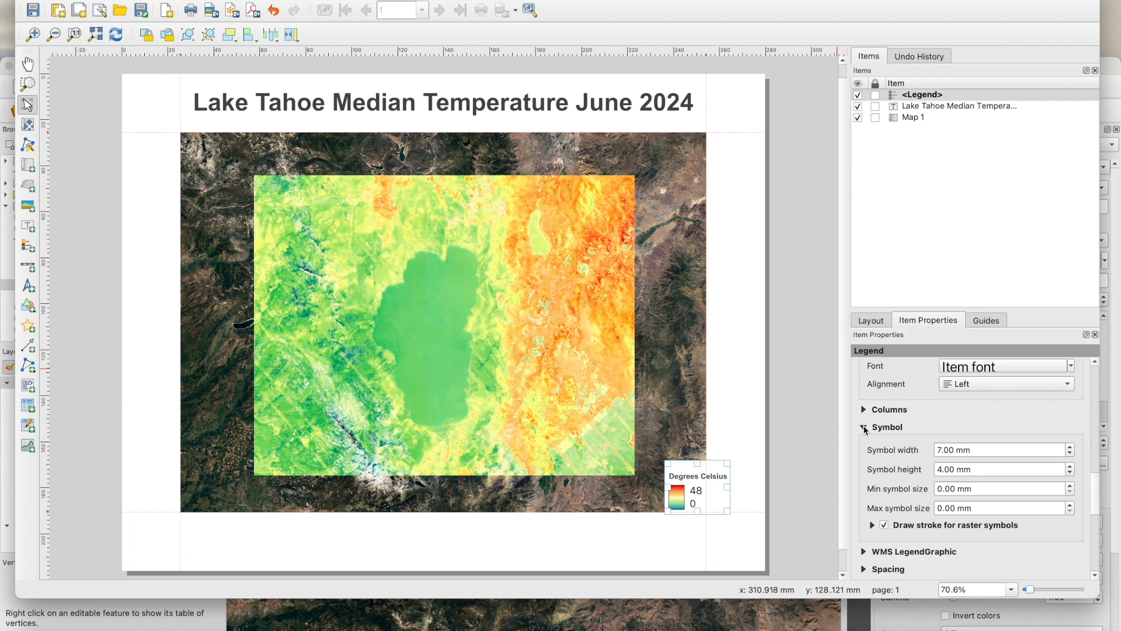
{"action": "left_click_drag", "start_coordinate": [954, 450], "coordinate": [918, 451]}
{"action": "type", "text": "6"}
{"action": "key", "text": "Return"}
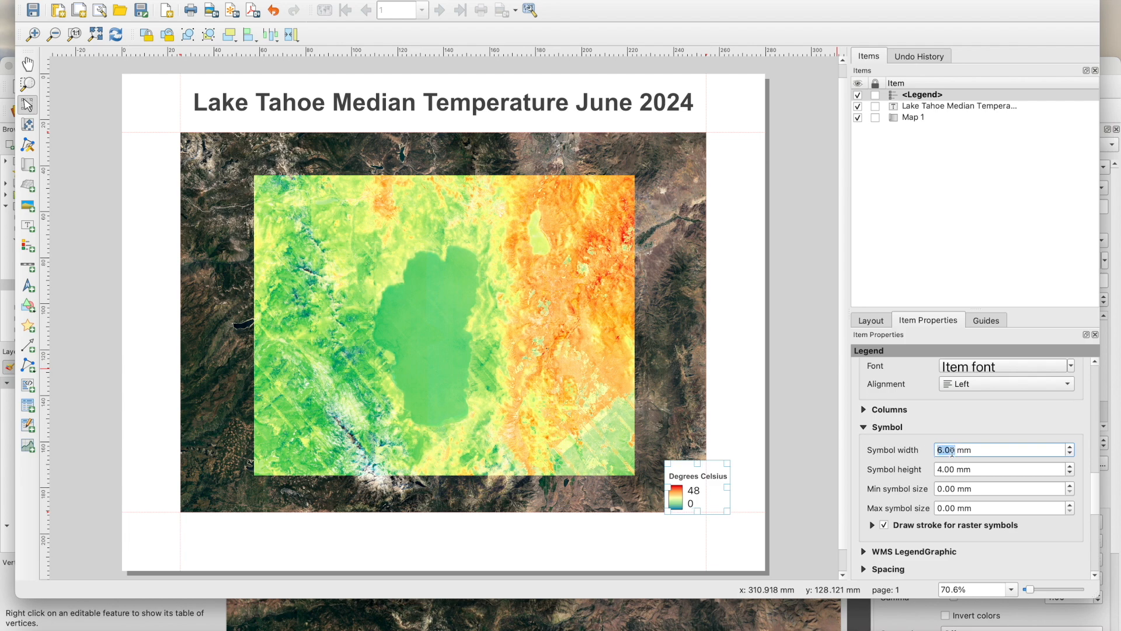
Set the legend's symbol height to 26 mm and turn off the stroke for raster symbols.
{"action": "left_click_drag", "start_coordinate": [958, 469], "coordinate": [916, 473]}
{"action": "type", "text": "26"}
{"action": "key", "text": "Return"}
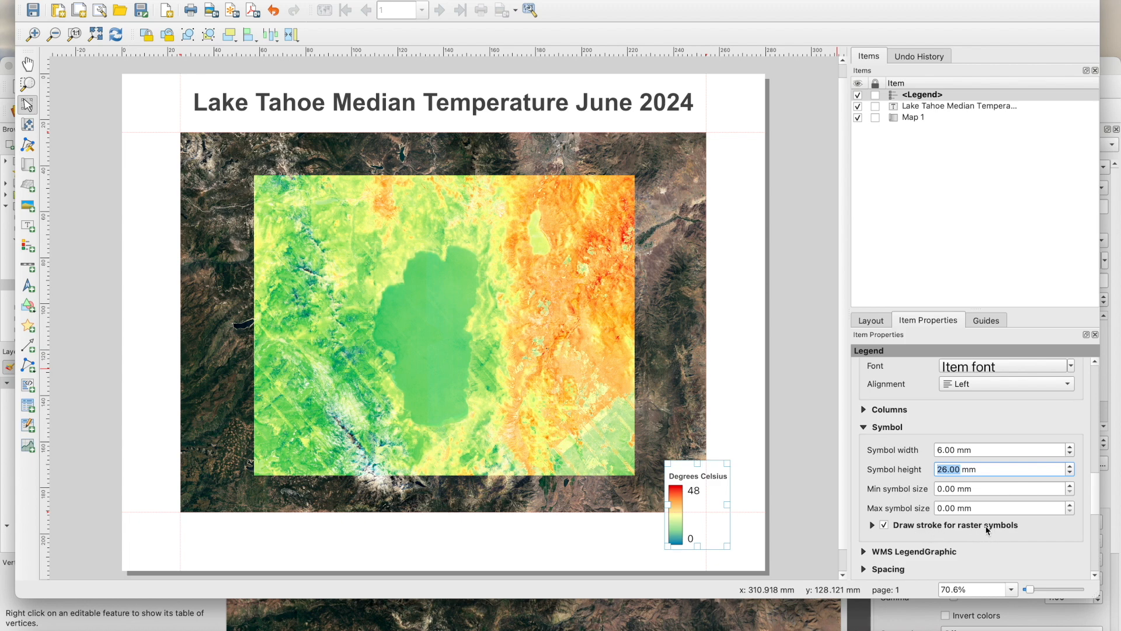
{"action": "left_click", "coordinate": [884, 525]}
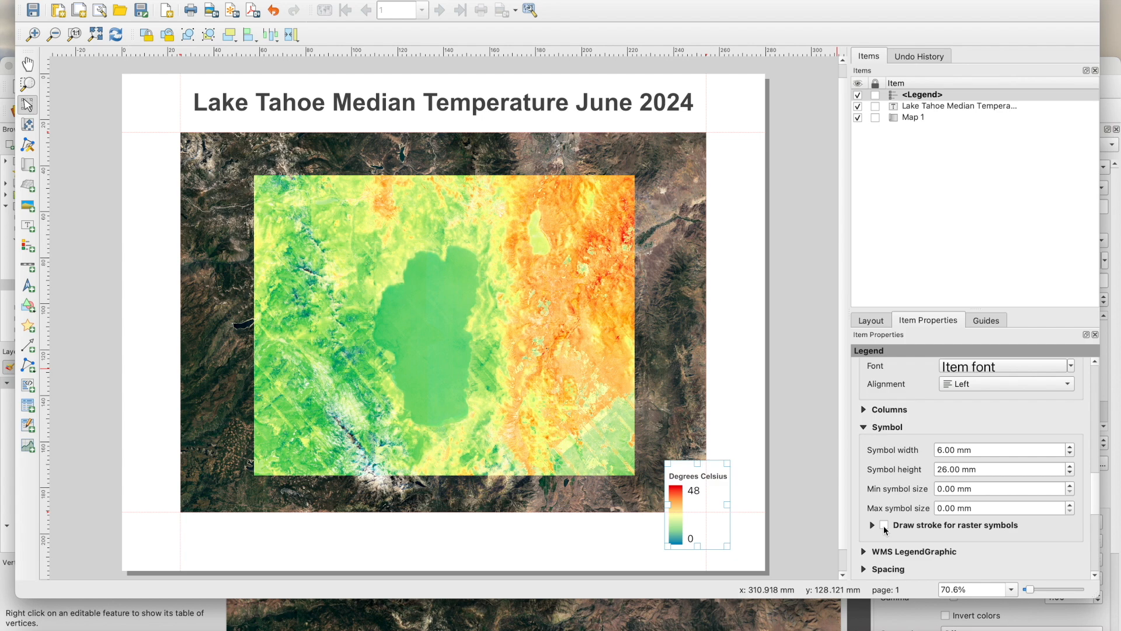
Try the Symbols on Right arrangement for the legend and restore Symbols on Left.
{"action": "scroll", "coordinate": [886, 530], "scroll_direction": "up", "scroll_amount": 10}
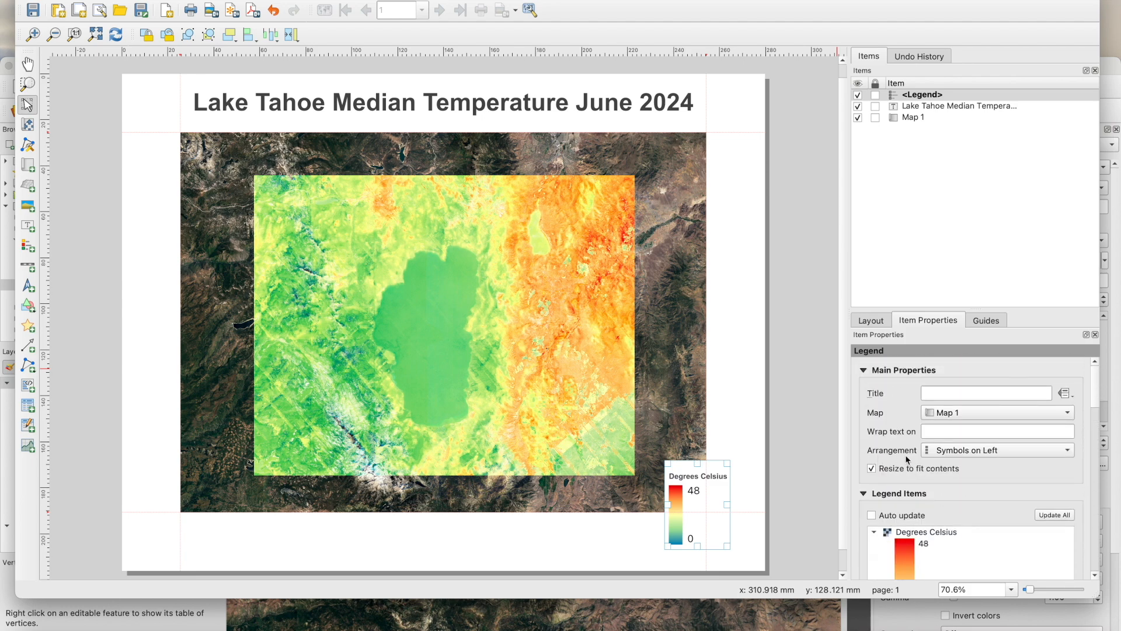
{"action": "left_click", "coordinate": [979, 456]}
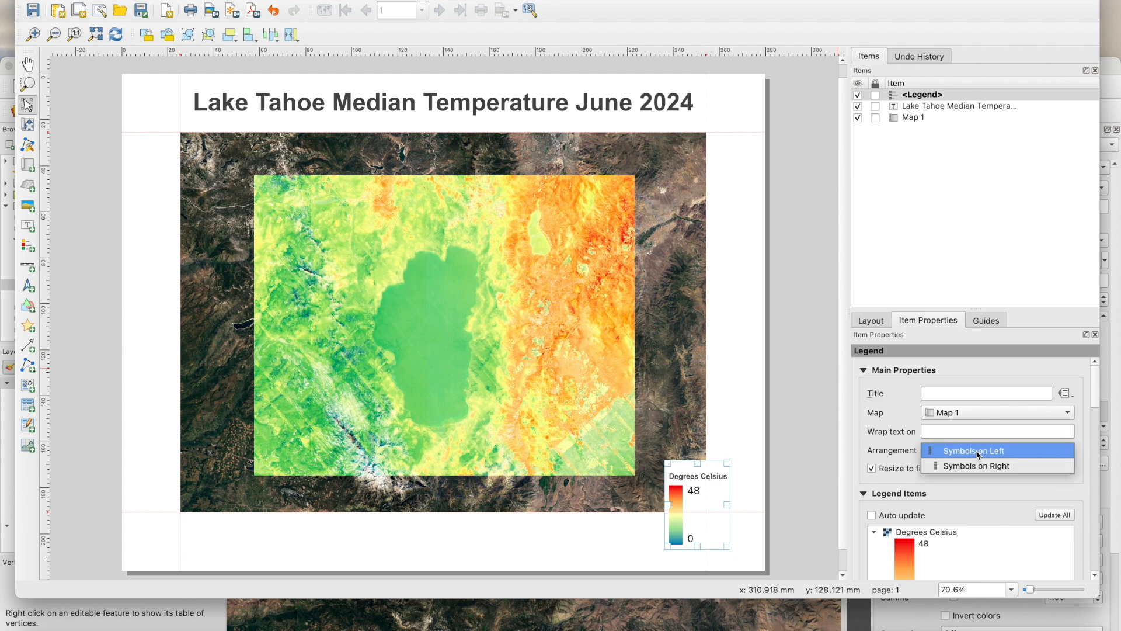
{"action": "left_click", "coordinate": [1004, 466]}
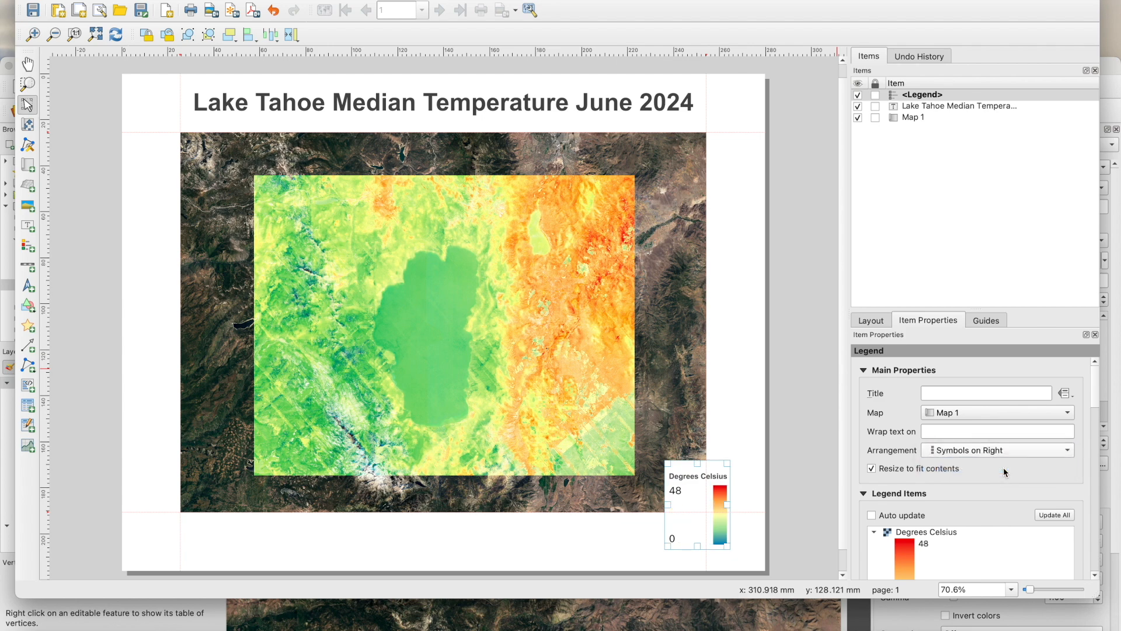
{"action": "left_click", "coordinate": [987, 454]}
{"action": "left_click", "coordinate": [975, 438]}
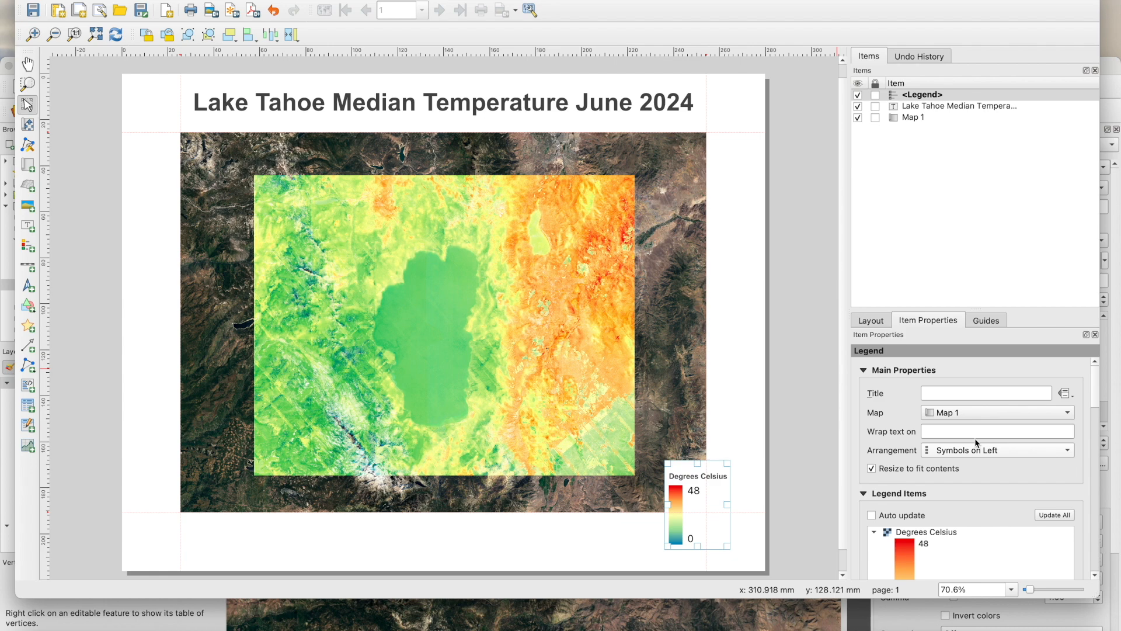
Change the legend's item label font to Arial and its color to the recent dark gray.
{"action": "scroll", "coordinate": [975, 438], "scroll_direction": "down", "scroll_amount": 10}
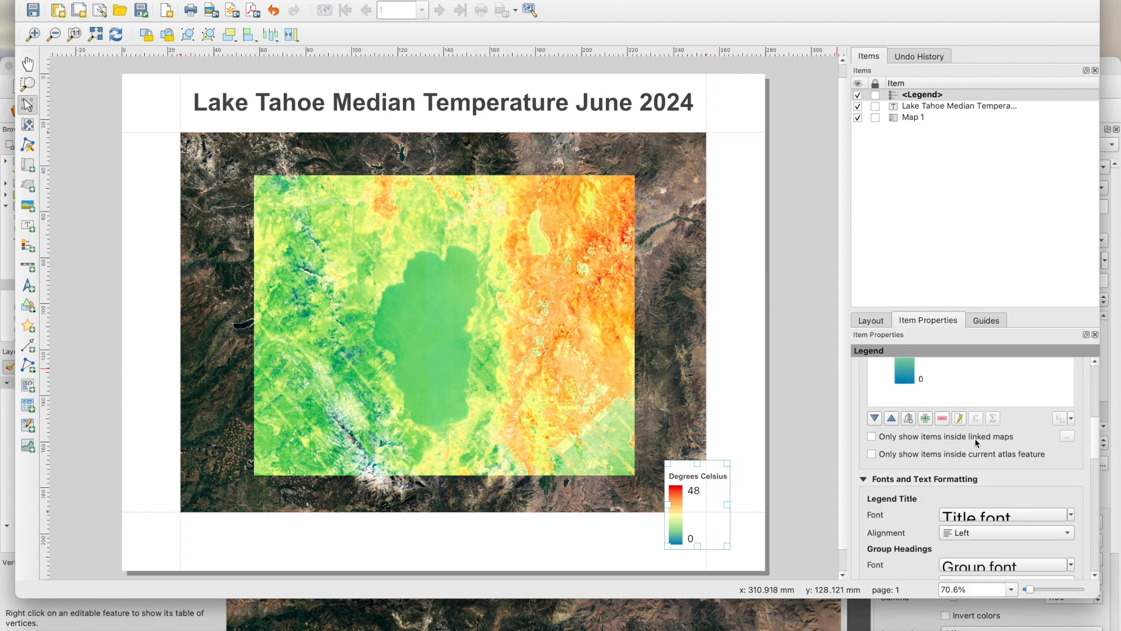
{"action": "scroll", "coordinate": [975, 442], "scroll_direction": "down", "scroll_amount": 3}
{"action": "scroll", "coordinate": [881, 510], "scroll_direction": "down", "scroll_amount": 3}
{"action": "scroll", "coordinate": [879, 509], "scroll_direction": "down", "scroll_amount": 2}
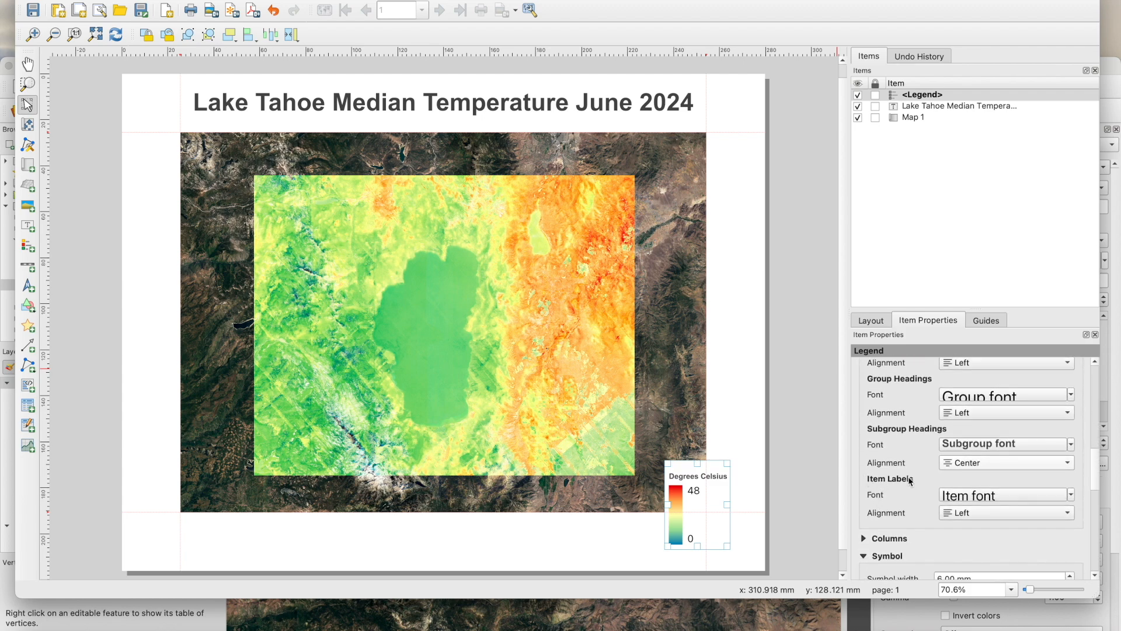
{"action": "left_click", "coordinate": [990, 500]}
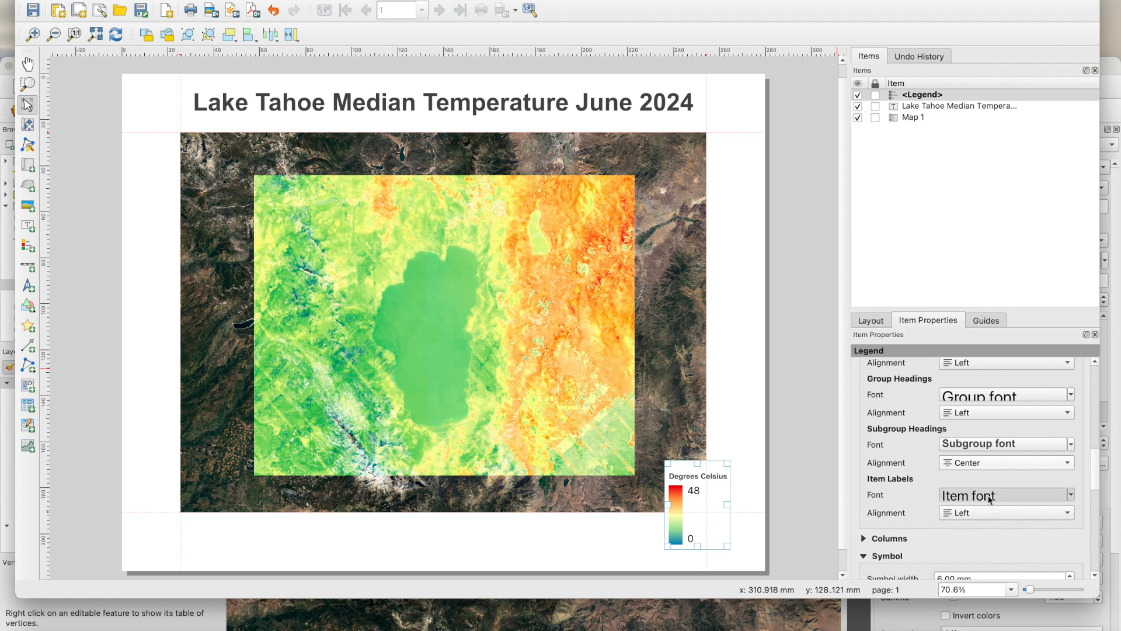
{"action": "left_click", "coordinate": [1063, 408]}
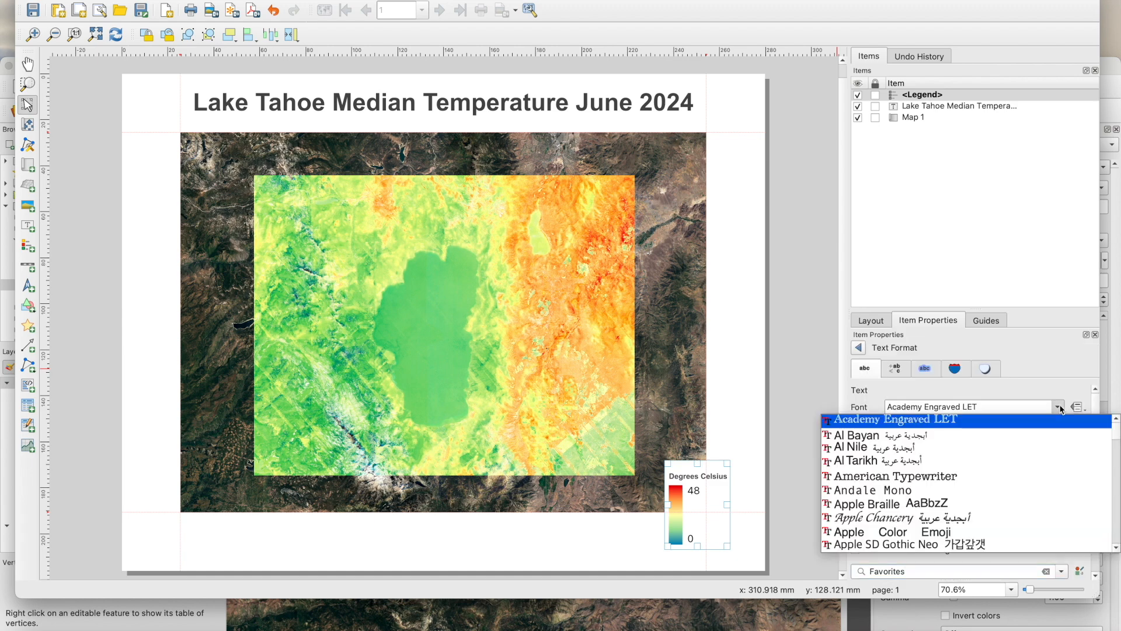
{"action": "scroll", "coordinate": [997, 469], "scroll_direction": "down", "scroll_amount": 3}
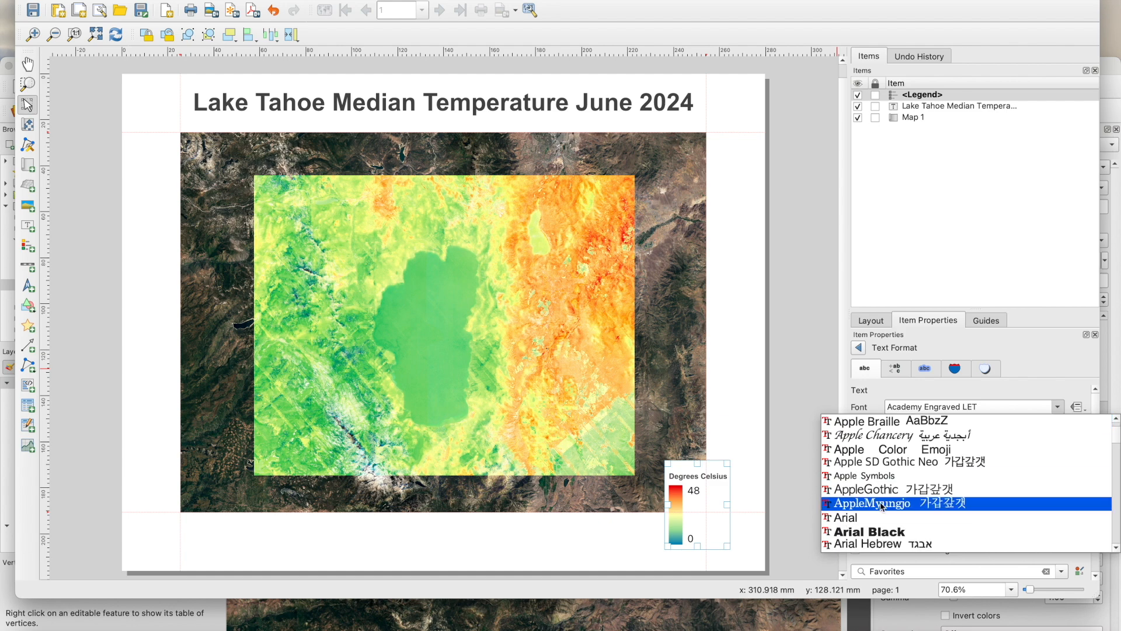
{"action": "left_click", "coordinate": [874, 519]}
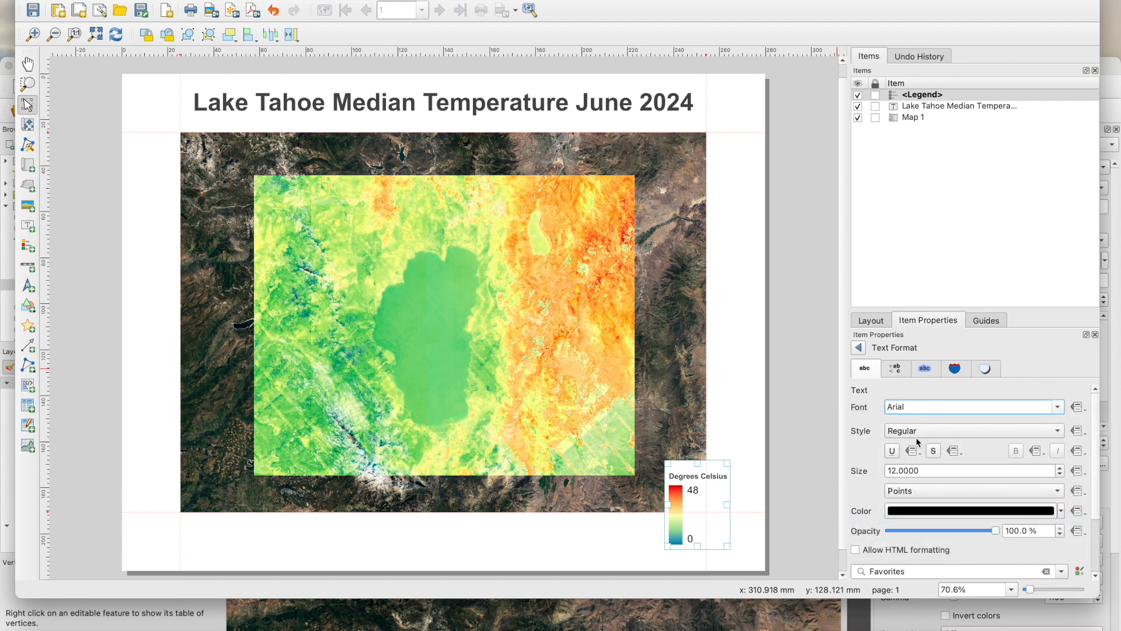
{"action": "left_click", "coordinate": [1062, 512]}
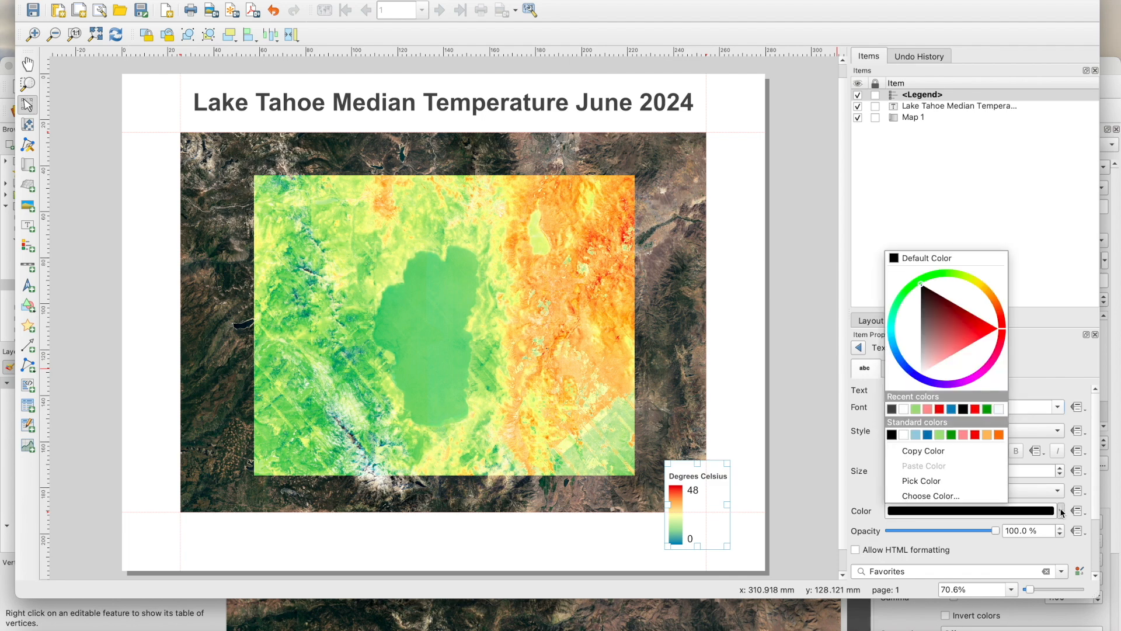
{"action": "left_click", "coordinate": [892, 408]}
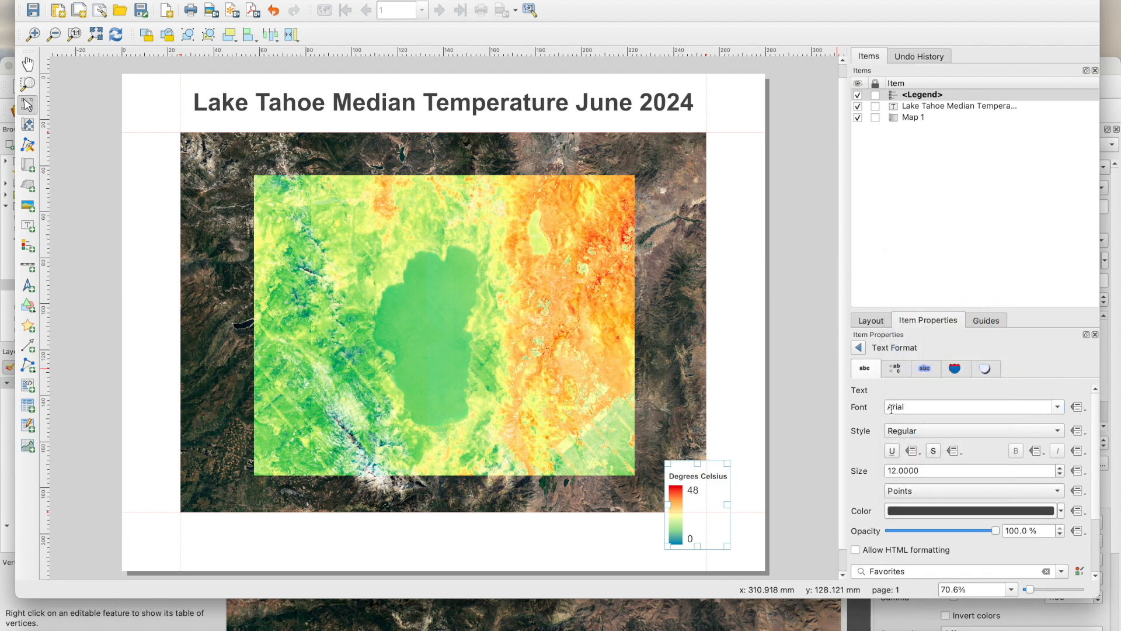
{"action": "left_click", "coordinate": [858, 348]}
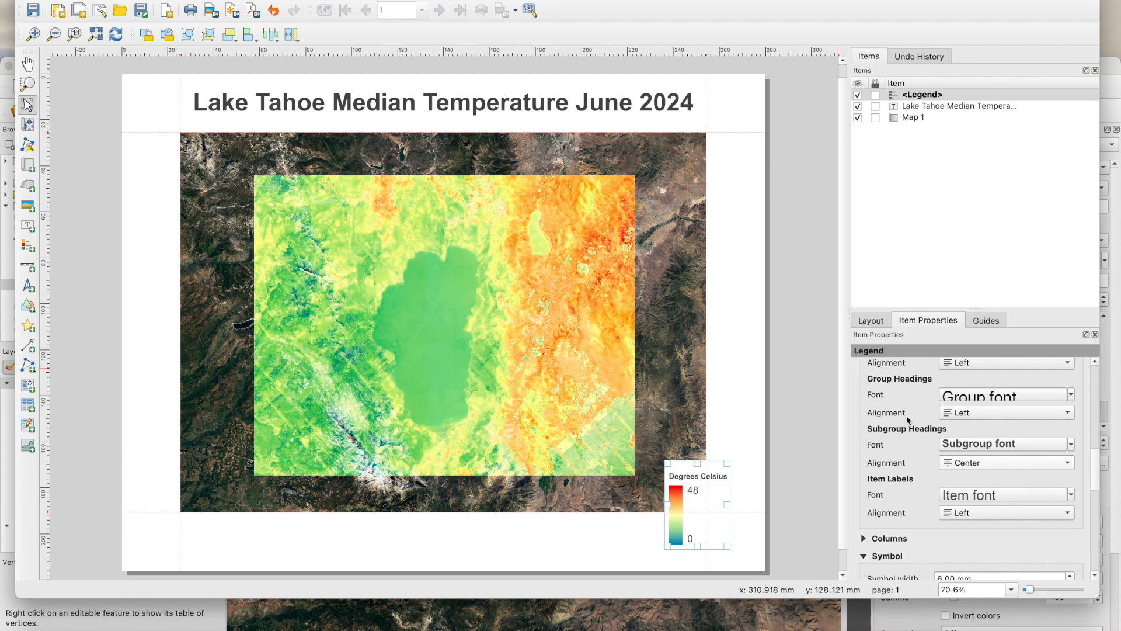
Try a blue background color for the legend and set it back to white.
{"action": "scroll", "coordinate": [908, 443], "scroll_direction": "down", "scroll_amount": 2}
{"action": "scroll", "coordinate": [908, 435], "scroll_direction": "down", "scroll_amount": 10}
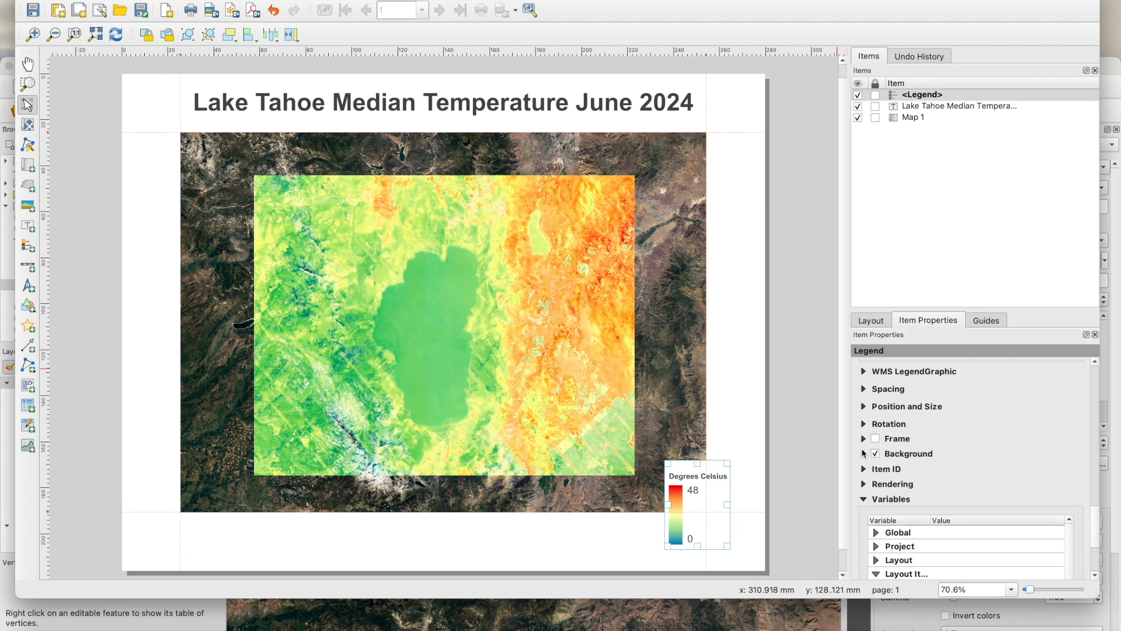
{"action": "left_click", "coordinate": [864, 454]}
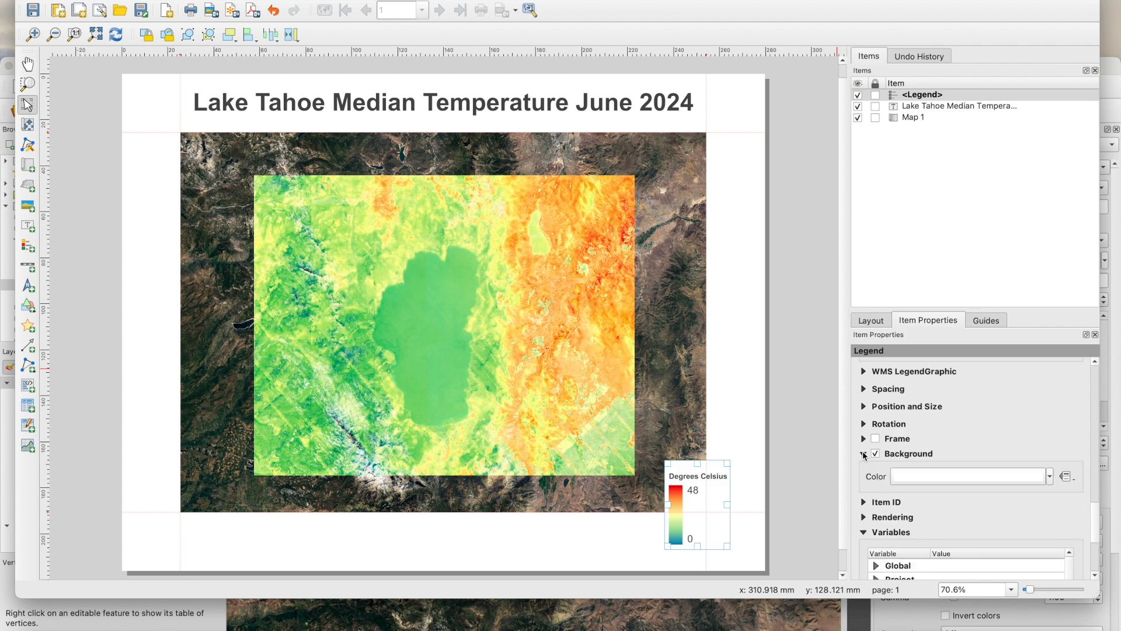
{"action": "left_click", "coordinate": [1050, 478]}
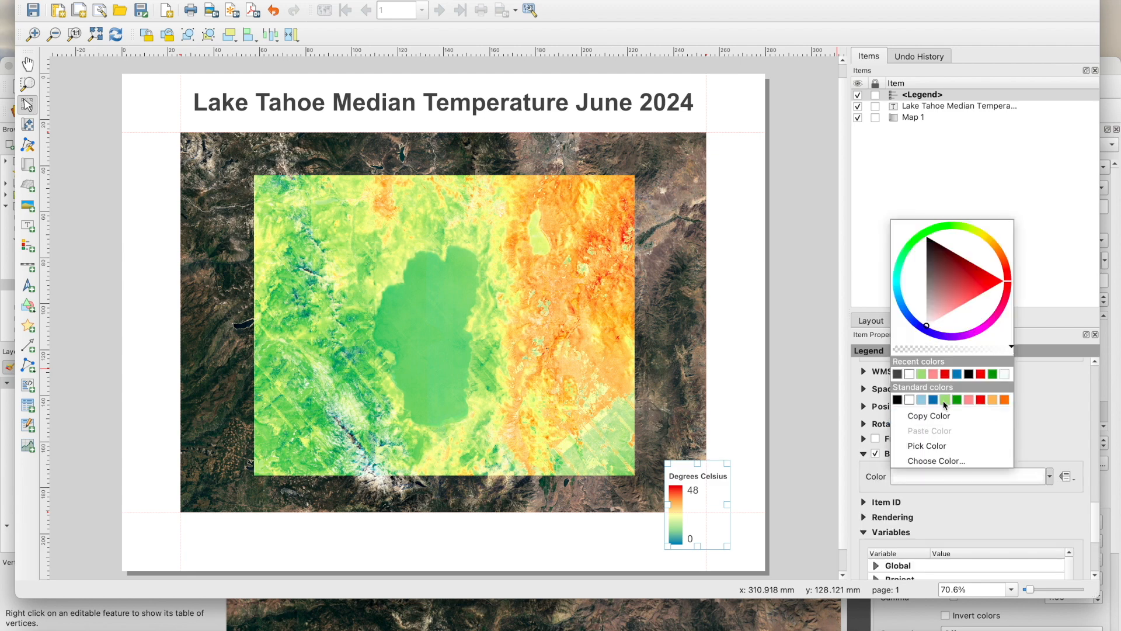
{"action": "left_click", "coordinate": [933, 399]}
{"action": "left_click", "coordinate": [1050, 477]}
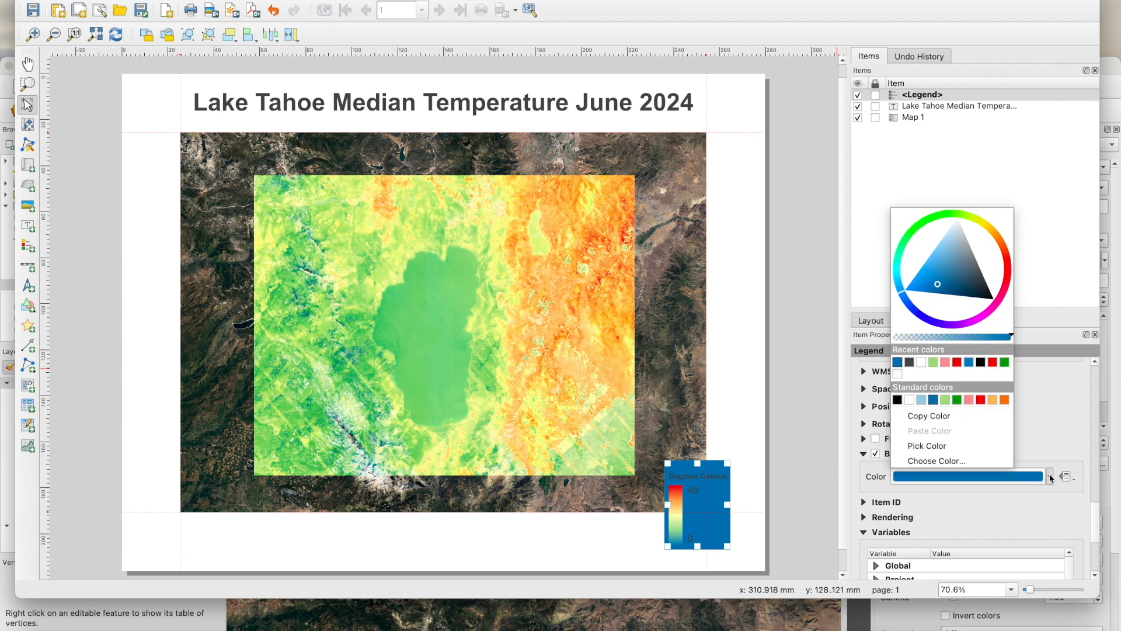
{"action": "left_click", "coordinate": [909, 401]}
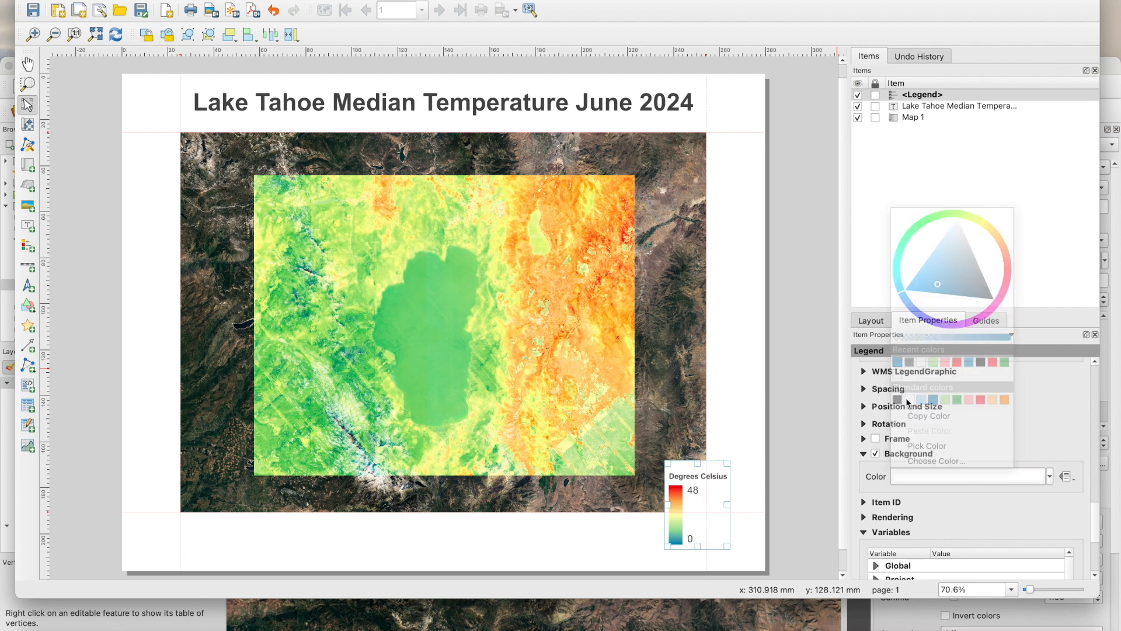
Enable a frame around the legend and set its color to the recent dark gray.
{"action": "left_click", "coordinate": [875, 439]}
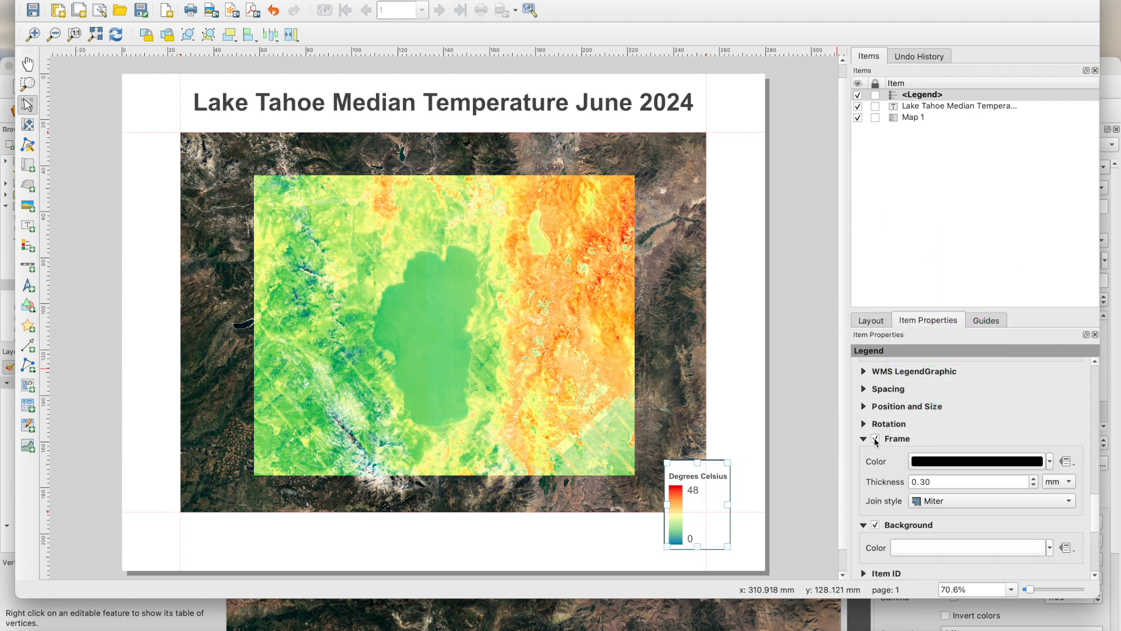
{"action": "left_click", "coordinate": [1051, 463]}
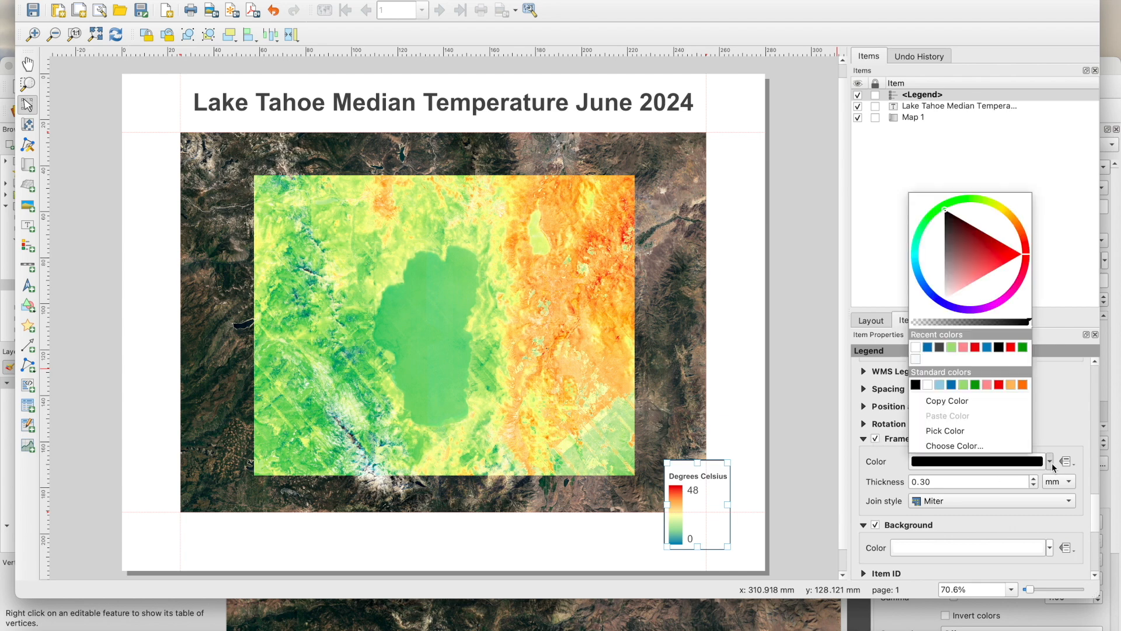
{"action": "left_click", "coordinate": [939, 347]}
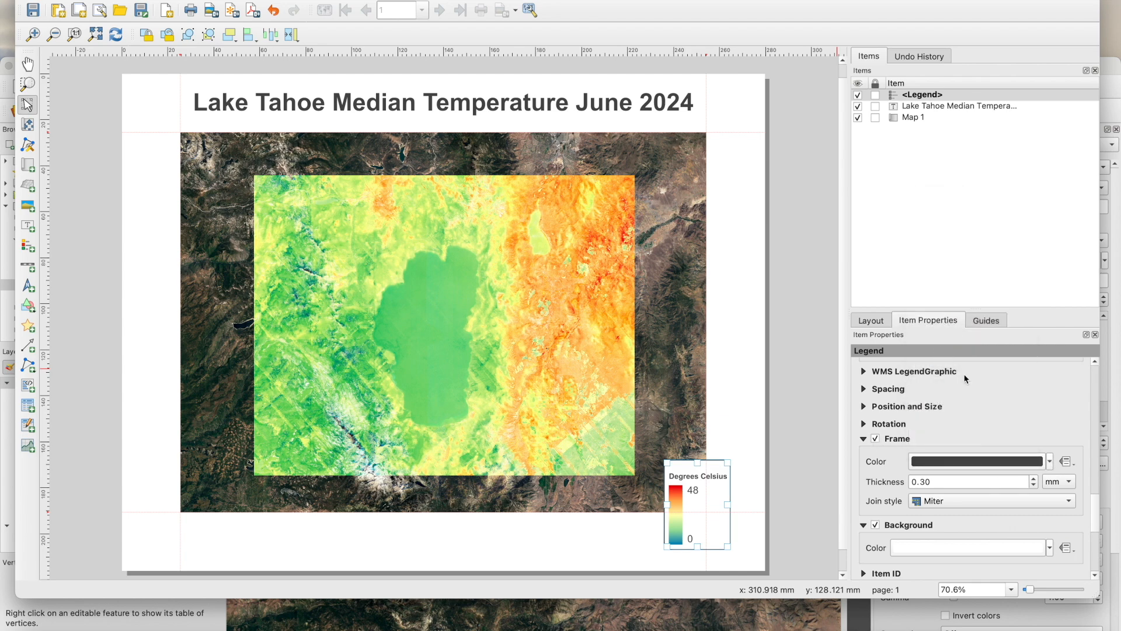
Move the legend slightly upward so more of it overlaps the map's lower-right corner, and deselect it.
{"action": "left_click", "coordinate": [786, 501]}
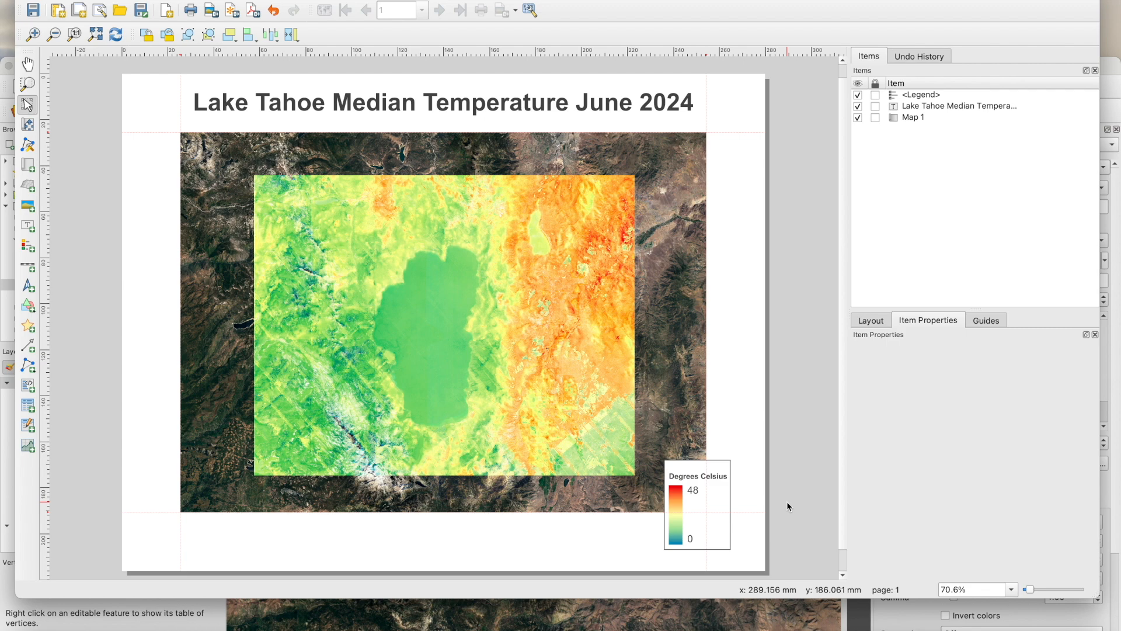
{"action": "left_click_drag", "start_coordinate": [721, 487], "coordinate": [718, 471]}
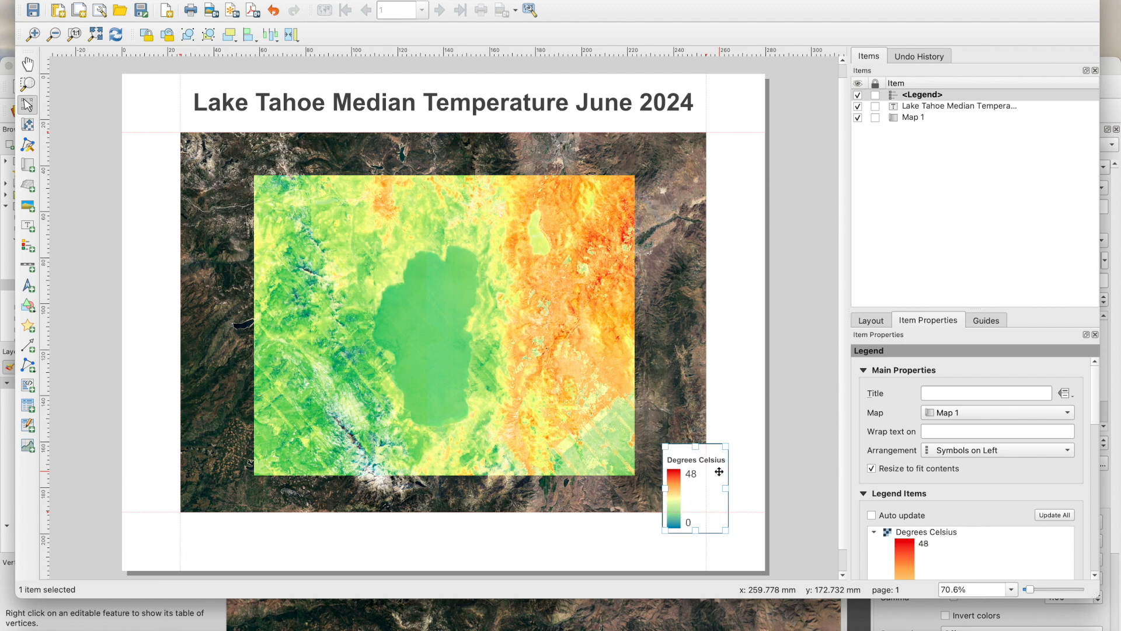
{"action": "left_click", "coordinate": [755, 554]}
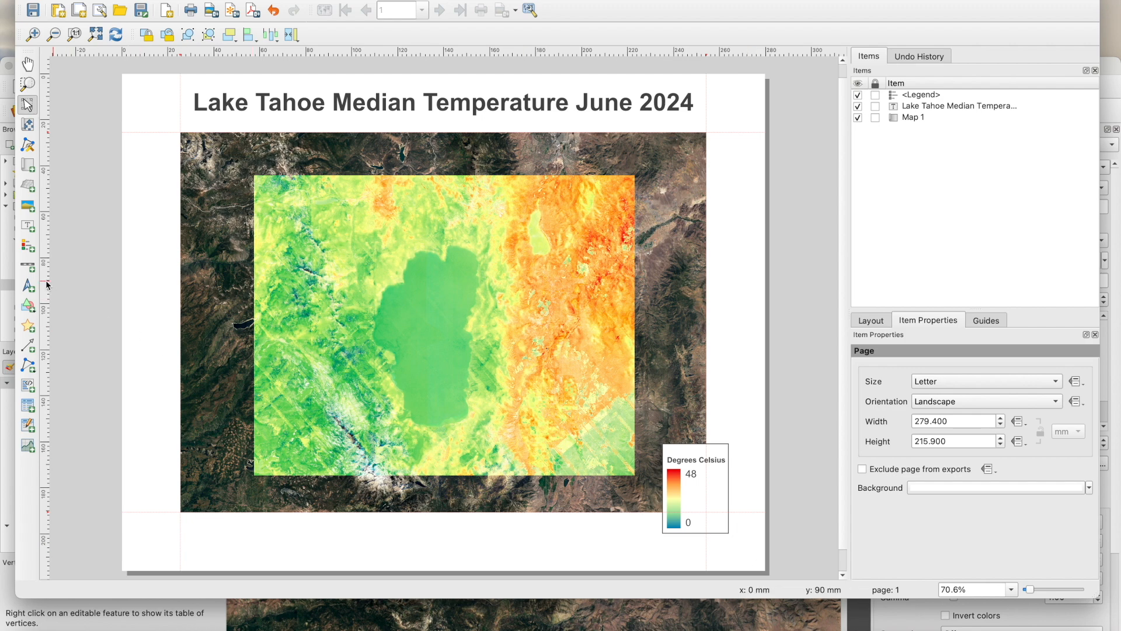
Add a scale bar over the map's lower-left corner.
{"action": "left_click", "coordinate": [32, 270]}
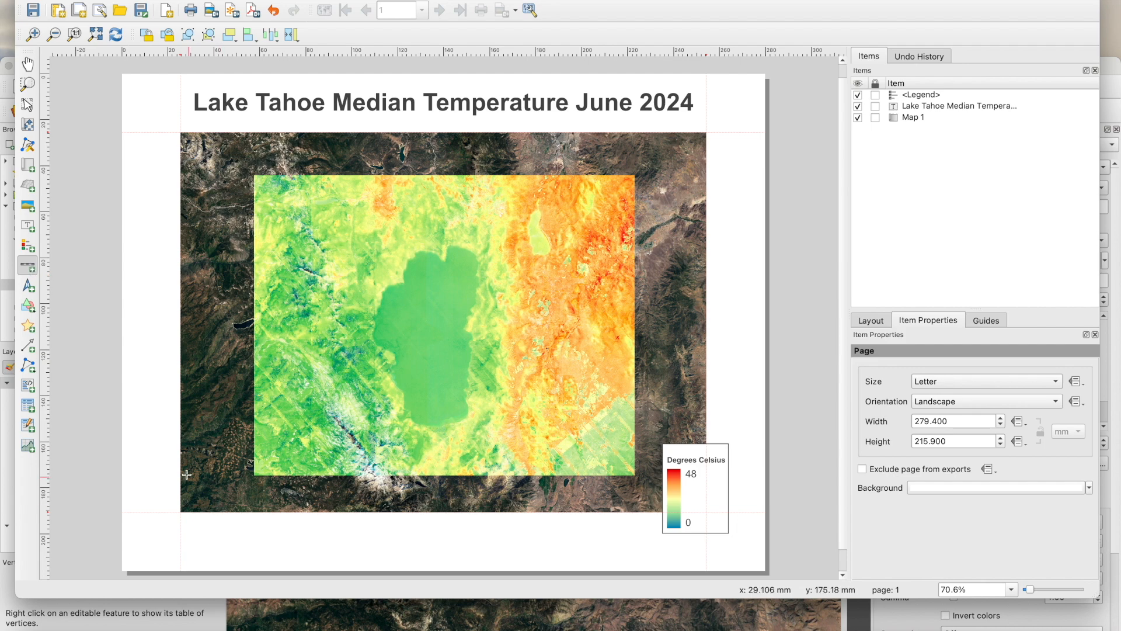
{"action": "left_click_drag", "start_coordinate": [182, 466], "coordinate": [315, 512]}
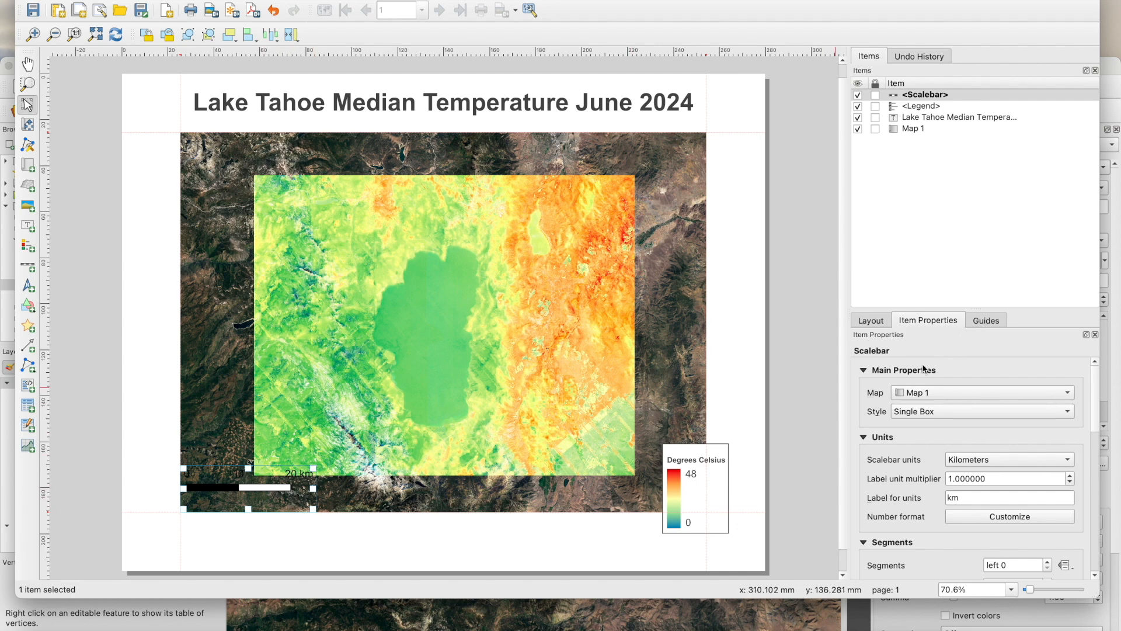
Try the Double Box and Stepped Line styles on the scale bar.
{"action": "left_click", "coordinate": [951, 411]}
{"action": "left_click", "coordinate": [950, 426]}
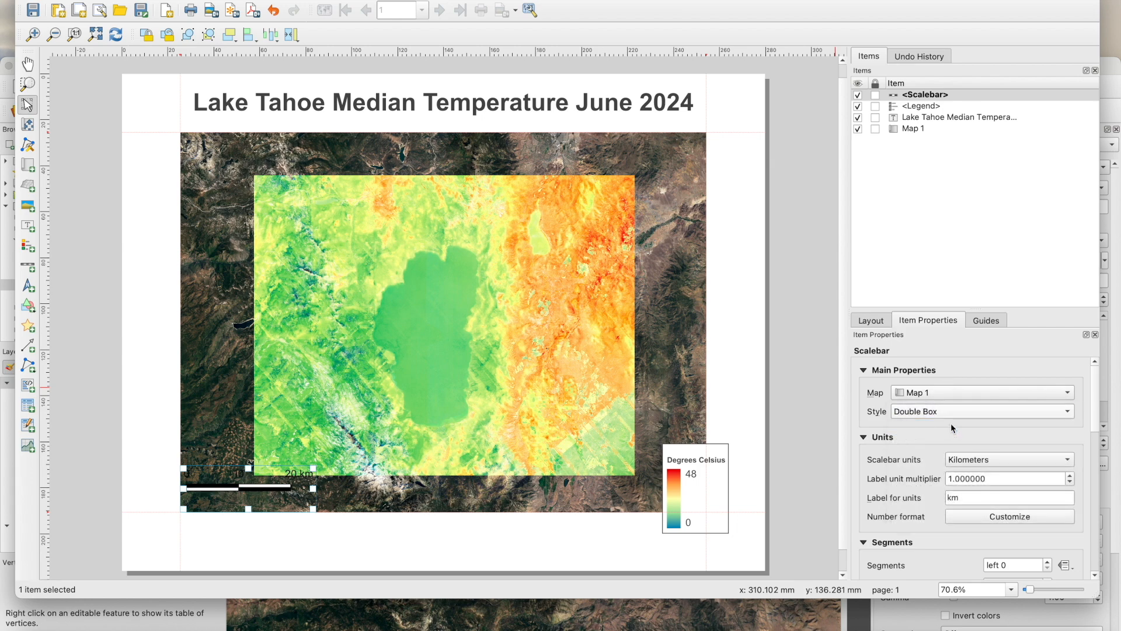
{"action": "left_click", "coordinate": [941, 412]}
{"action": "left_click", "coordinate": [941, 470]}
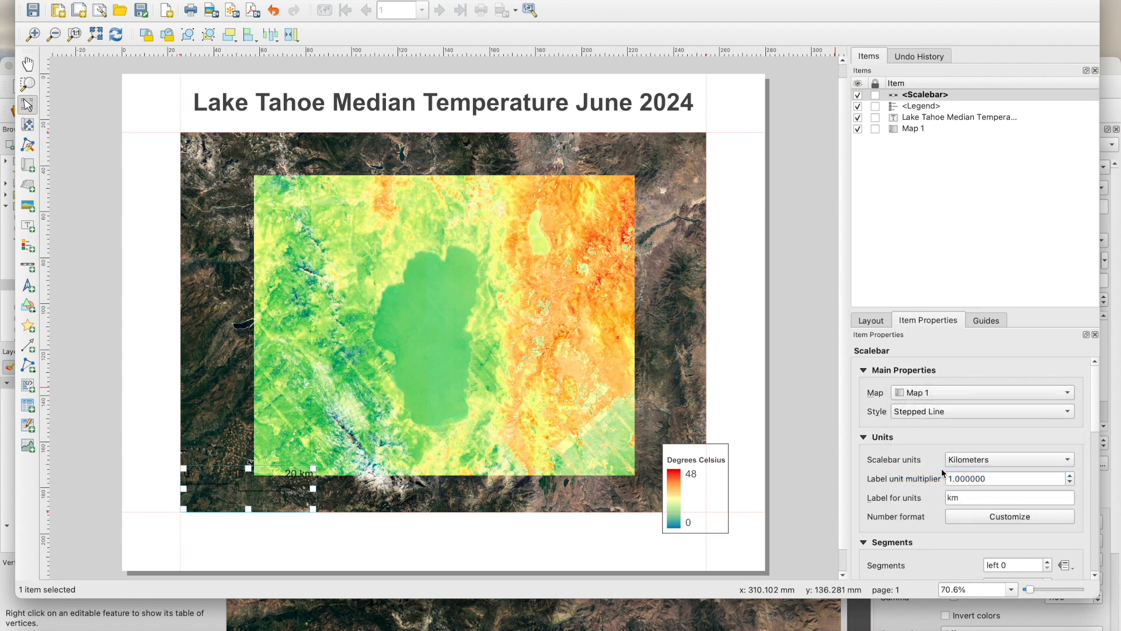
Set the scale bar's style to Line Ticks Up and its units to Miles.
{"action": "left_click", "coordinate": [940, 413]}
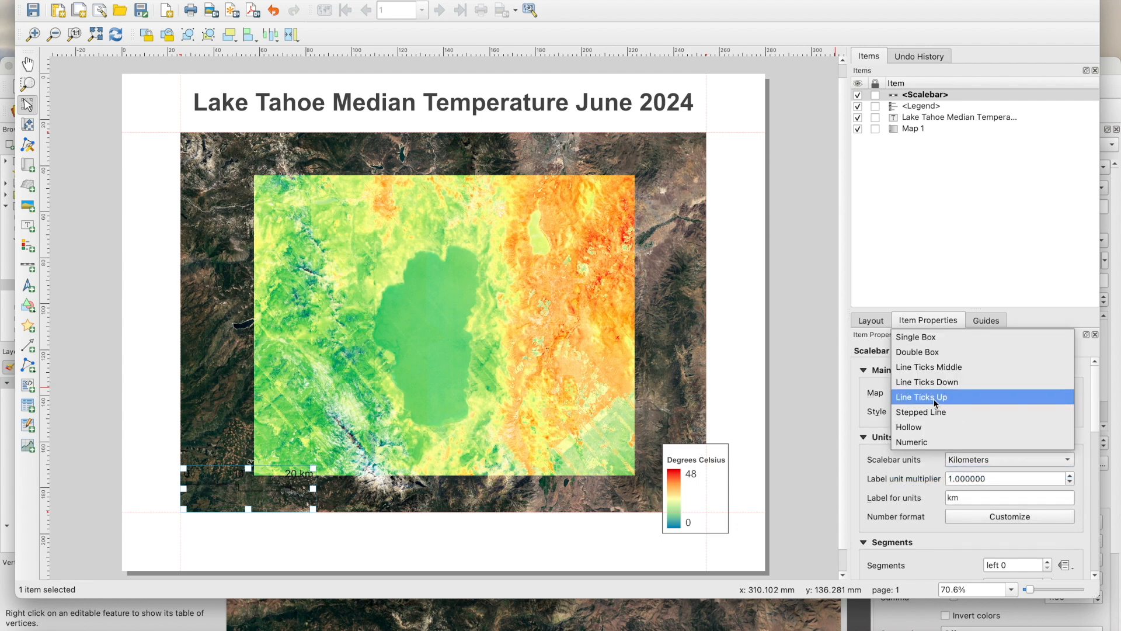
{"action": "left_click", "coordinate": [936, 399]}
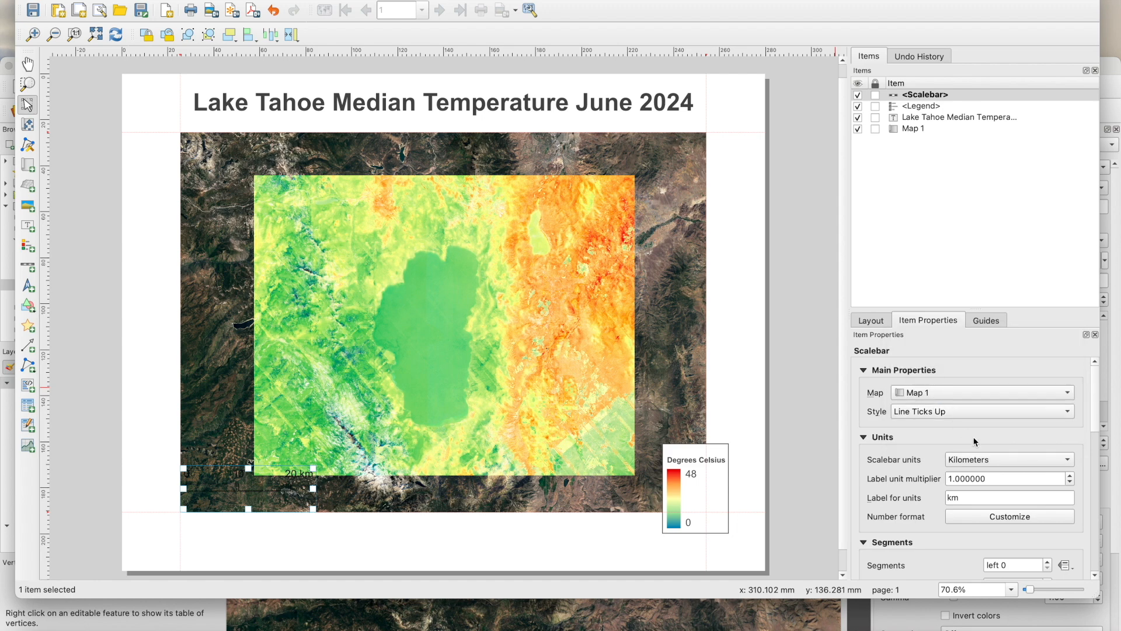
{"action": "left_click", "coordinate": [1025, 458]}
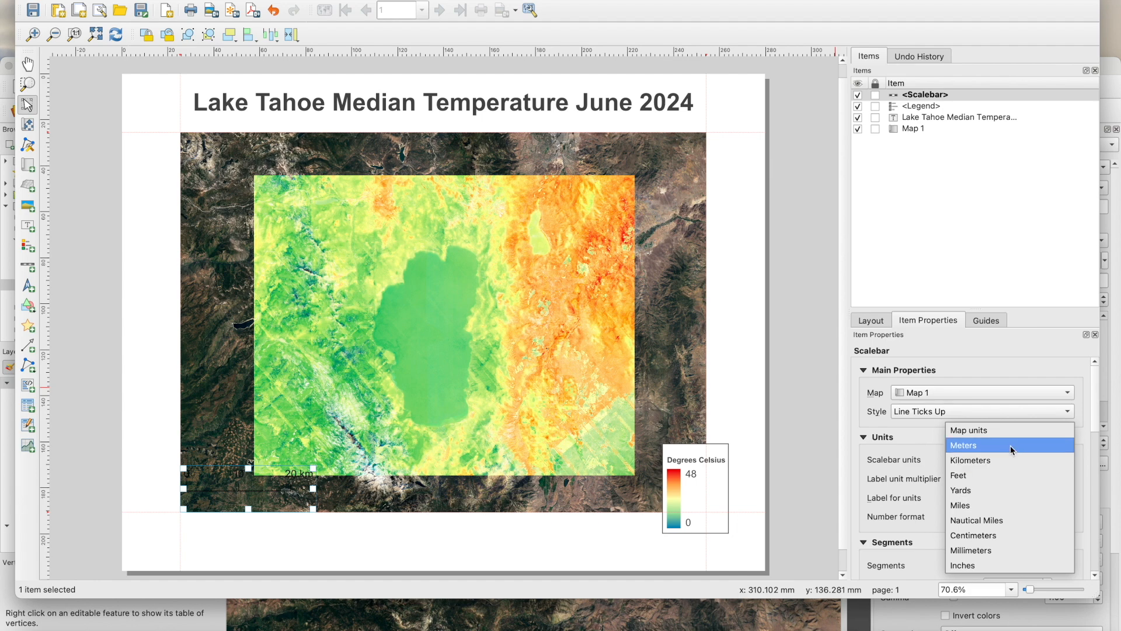
{"action": "left_click", "coordinate": [1000, 503]}
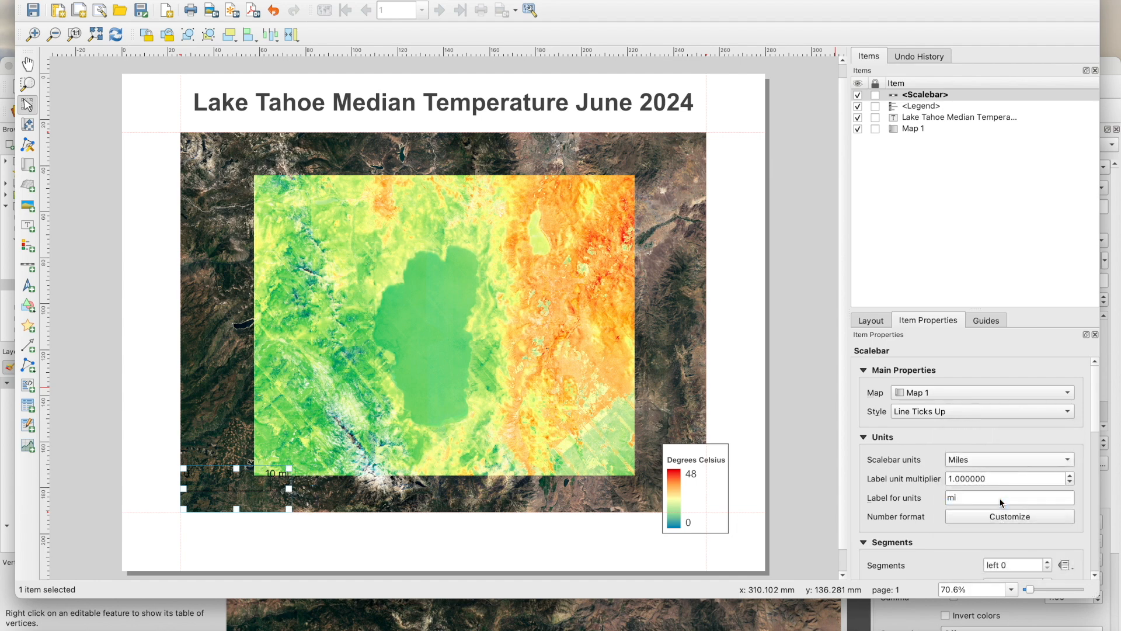
{"action": "scroll", "coordinate": [1000, 501], "scroll_direction": "down", "scroll_amount": 5}
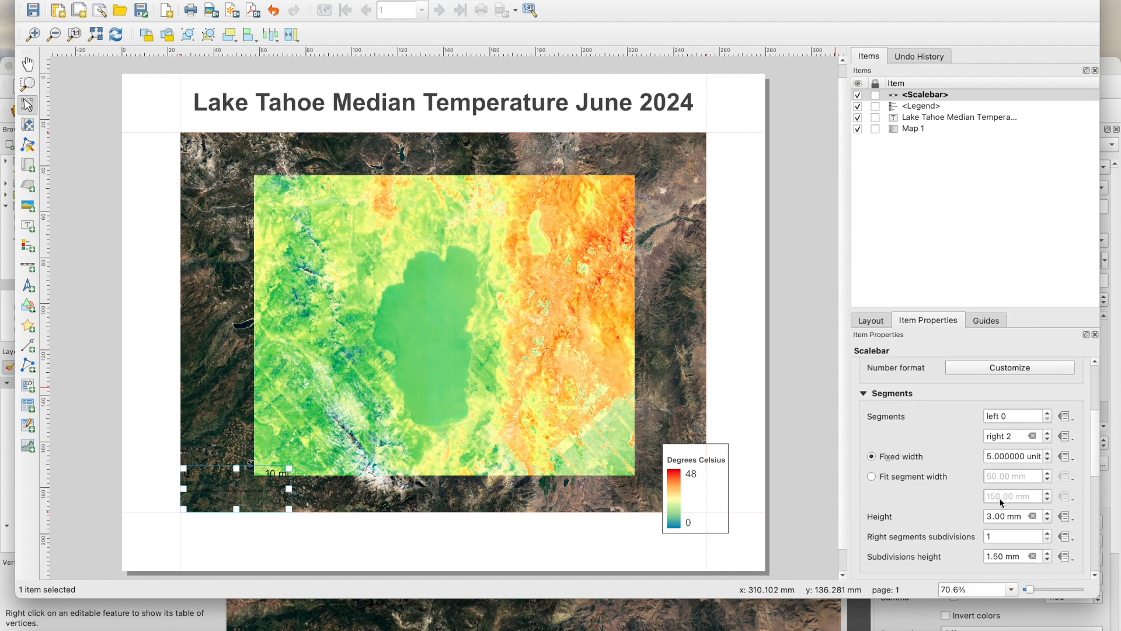
Set the height of the scale bar's segments to 2 mm.
{"action": "scroll", "coordinate": [1000, 501], "scroll_direction": "down", "scroll_amount": 1}
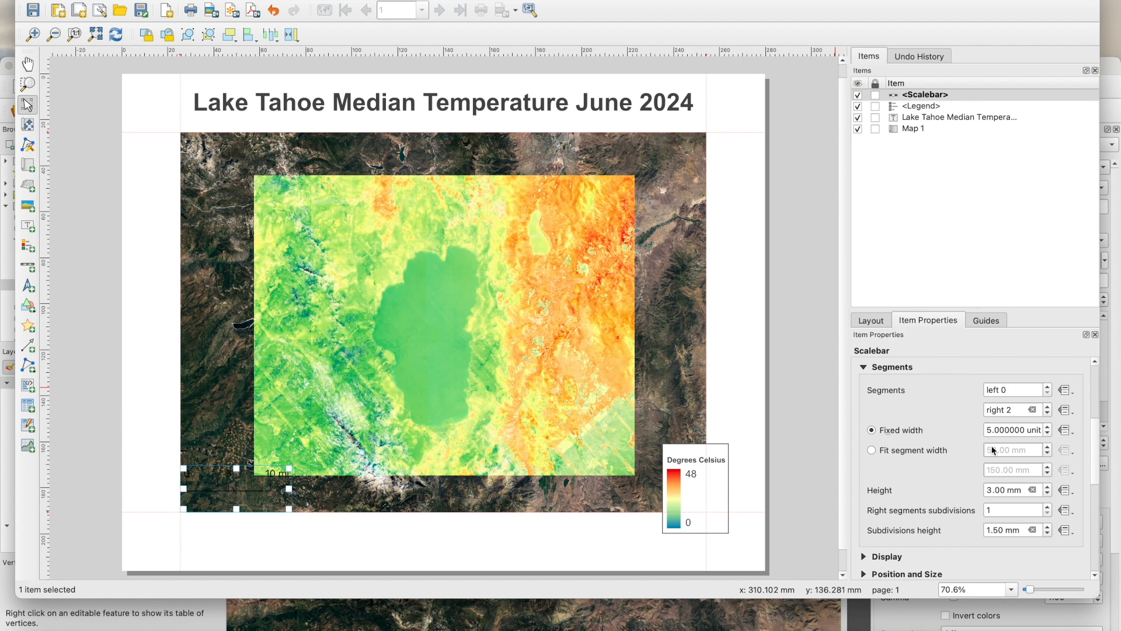
{"action": "left_click", "coordinate": [992, 489]}
{"action": "key", "text": "BackSpace"}
{"action": "type", "text": "2"}
{"action": "double_click", "coordinate": [992, 490]}
Change the scale bar's label font to Arial in its display settings.
{"action": "scroll", "coordinate": [946, 508], "scroll_direction": "down", "scroll_amount": 8}
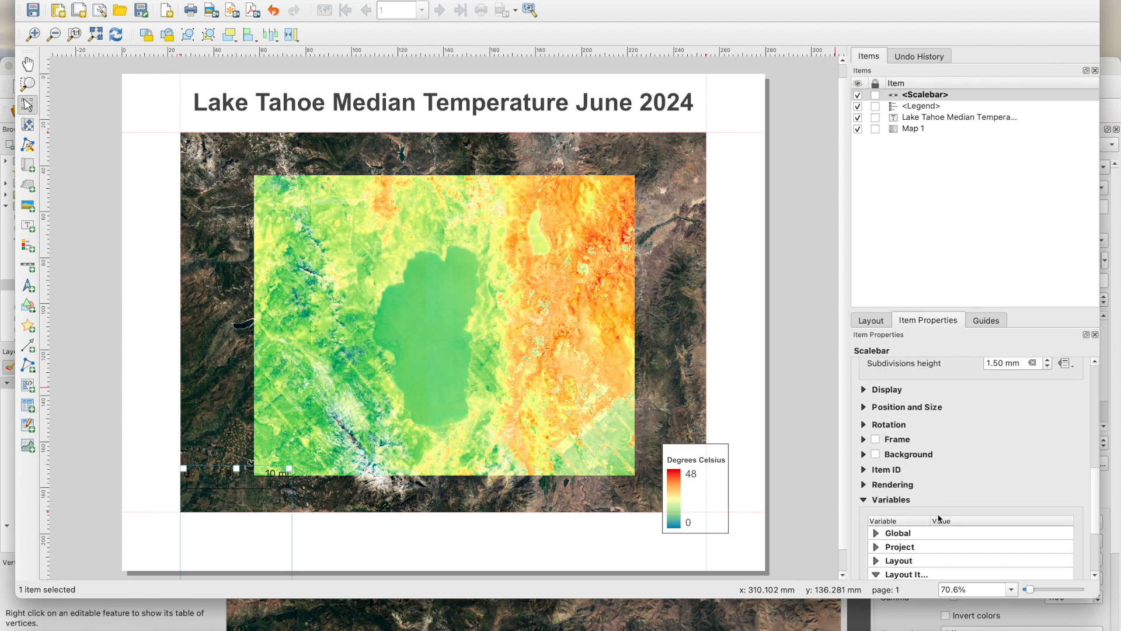
{"action": "left_click", "coordinate": [864, 390]}
{"action": "scroll", "coordinate": [905, 488], "scroll_direction": "down", "scroll_amount": 3}
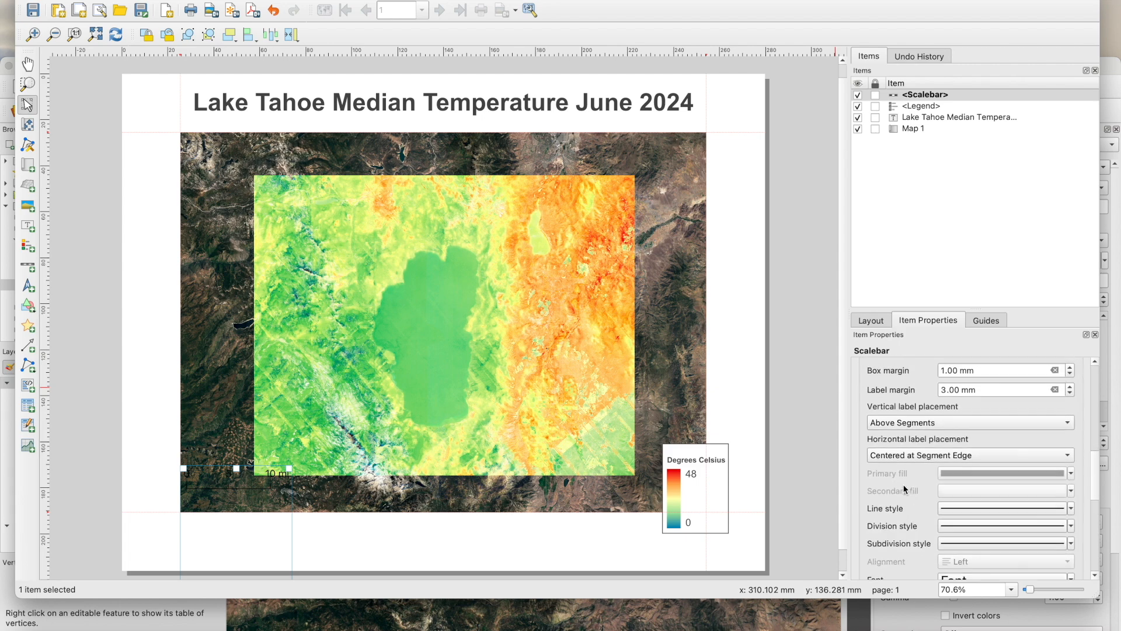
{"action": "left_click", "coordinate": [962, 528]}
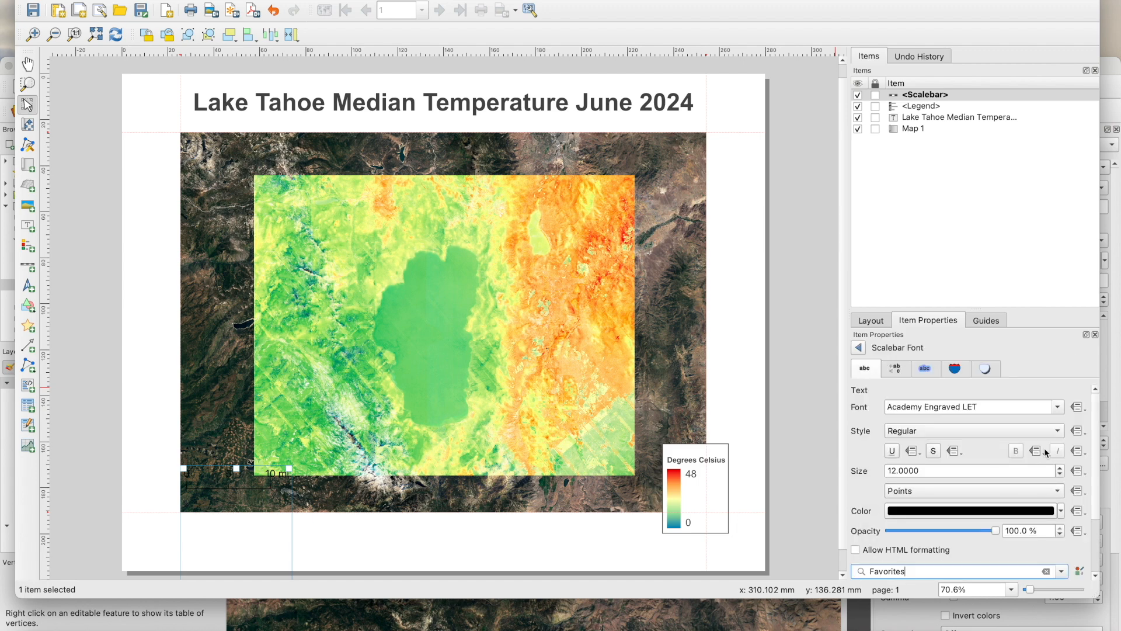
{"action": "left_click", "coordinate": [1059, 408]}
{"action": "scroll", "coordinate": [982, 496], "scroll_direction": "down", "scroll_amount": 2}
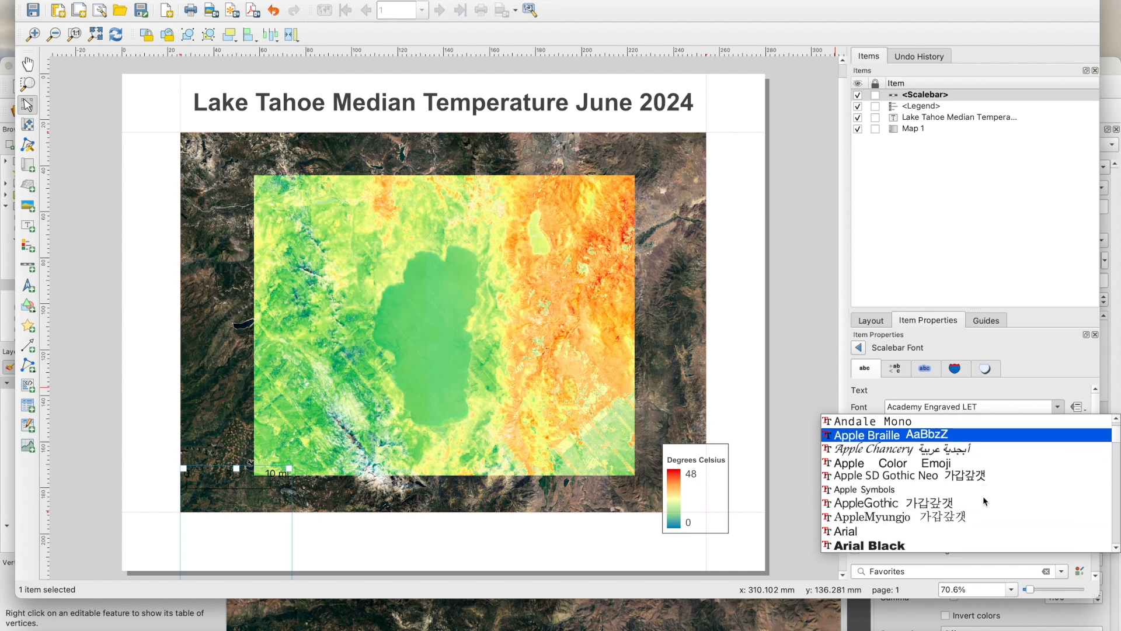
{"action": "left_click", "coordinate": [901, 531]}
Set the scale bar's label text to size 10 points and color it white.
{"action": "left_click", "coordinate": [929, 470]}
{"action": "left_click_drag", "start_coordinate": [929, 471], "coordinate": [851, 471]}
{"action": "type", "text": "10"}
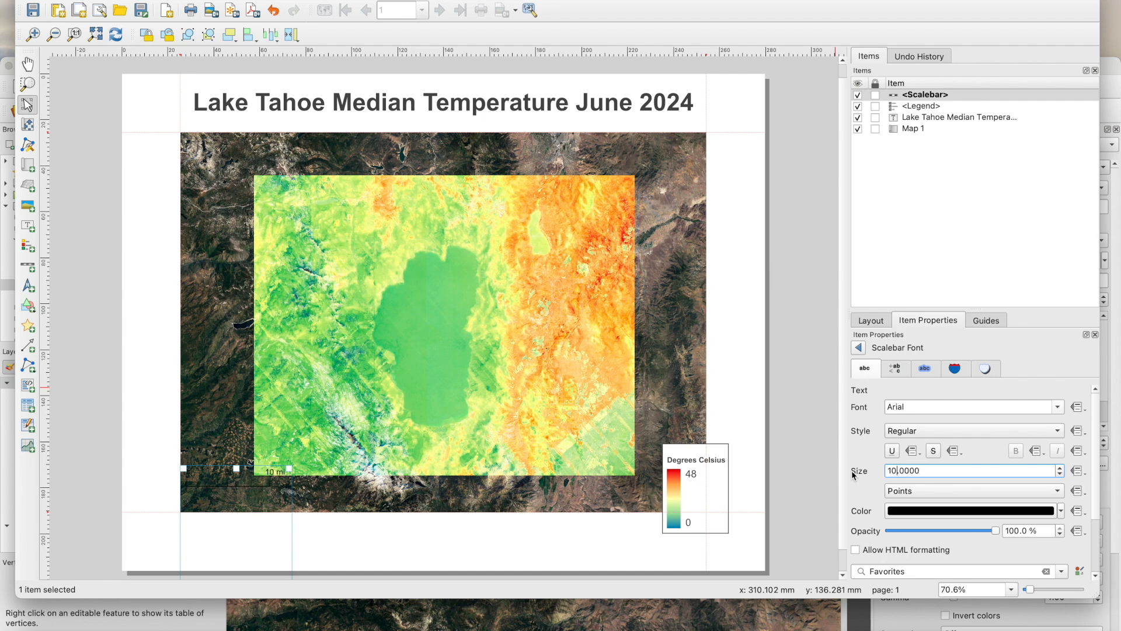
{"action": "left_click", "coordinate": [1062, 511]}
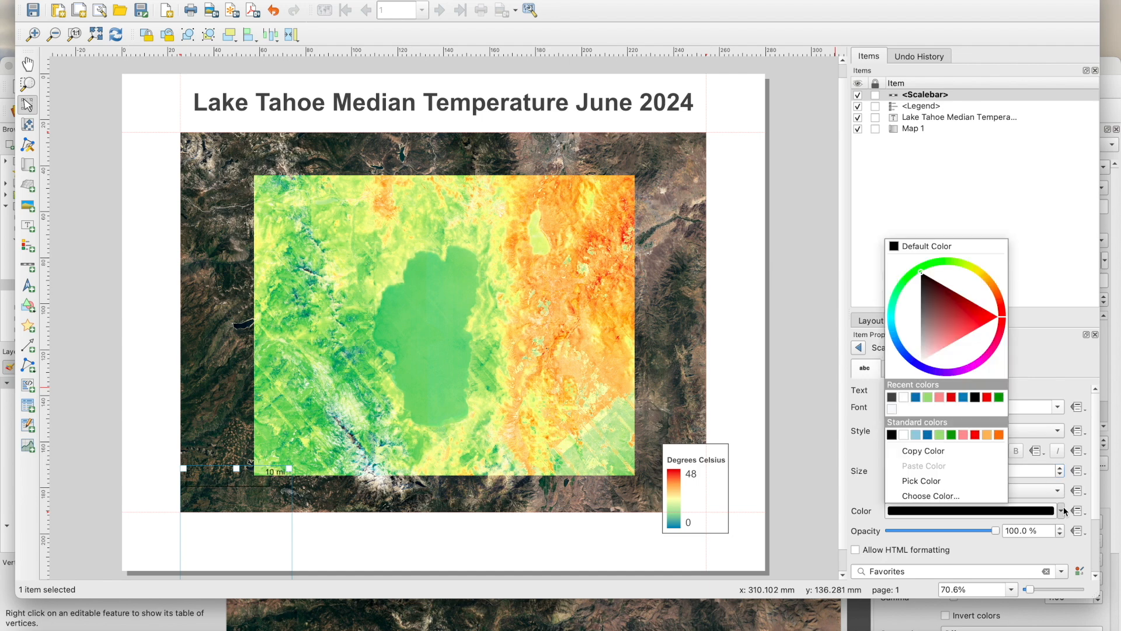
{"action": "left_click", "coordinate": [904, 435]}
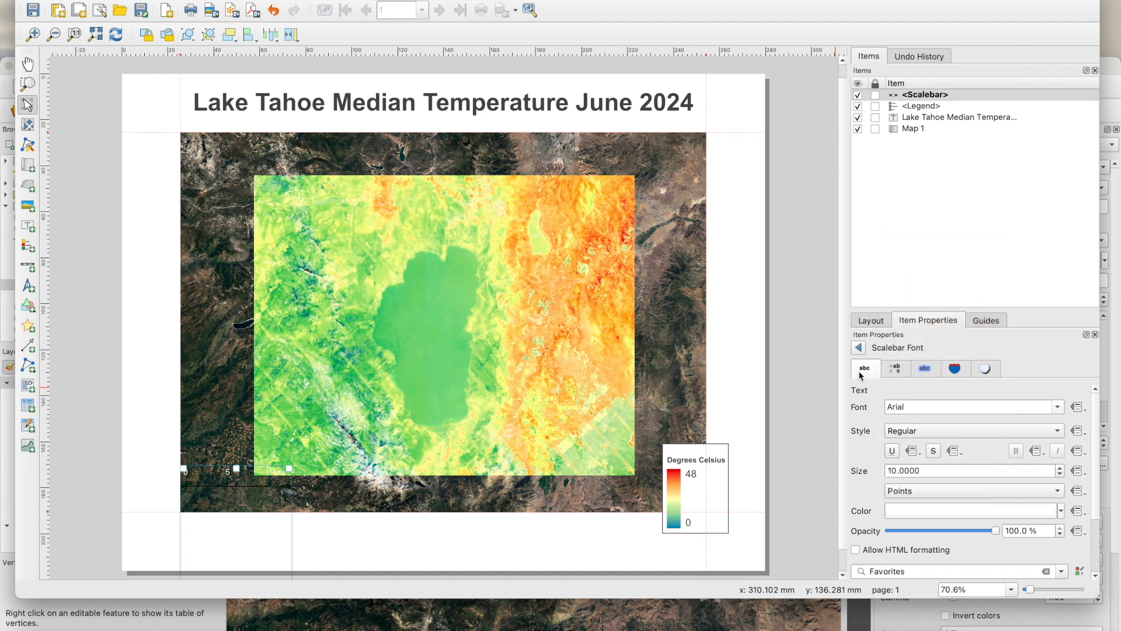
{"action": "left_click", "coordinate": [859, 349]}
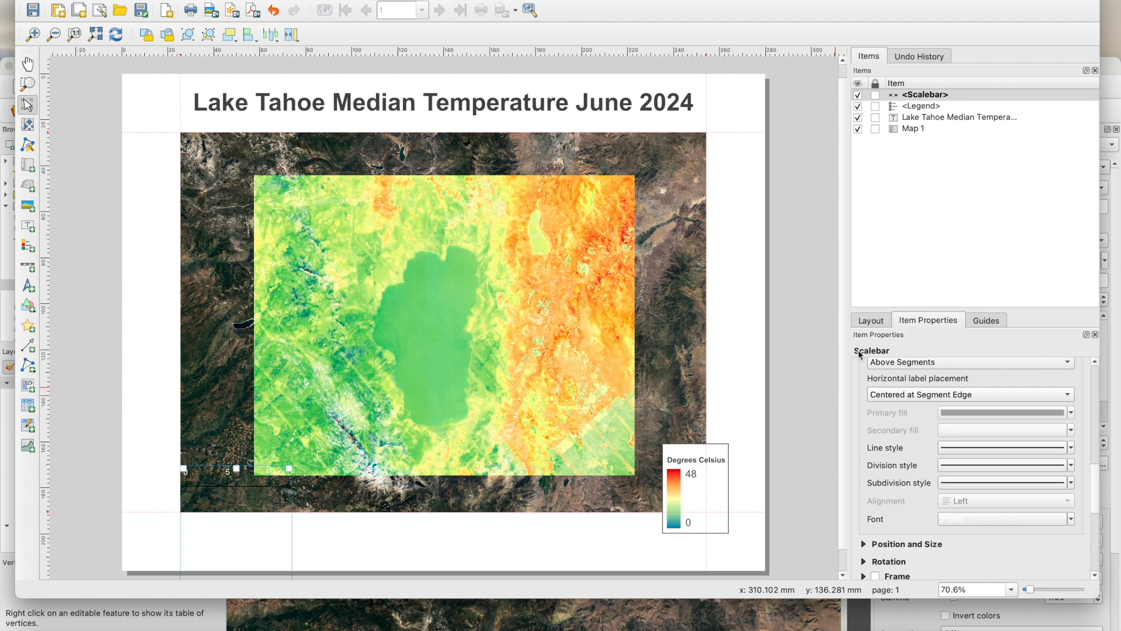
Make the scale bar's main line style white with a width of 0.5 mm.
{"action": "left_click", "coordinate": [972, 448]}
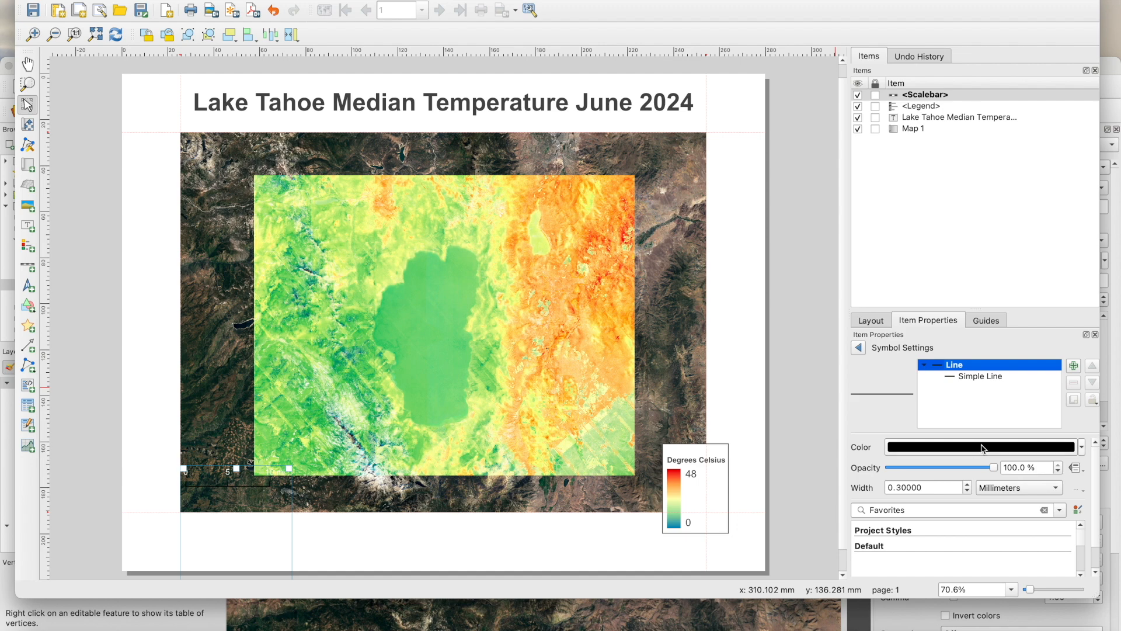
{"action": "left_click", "coordinate": [1082, 447]}
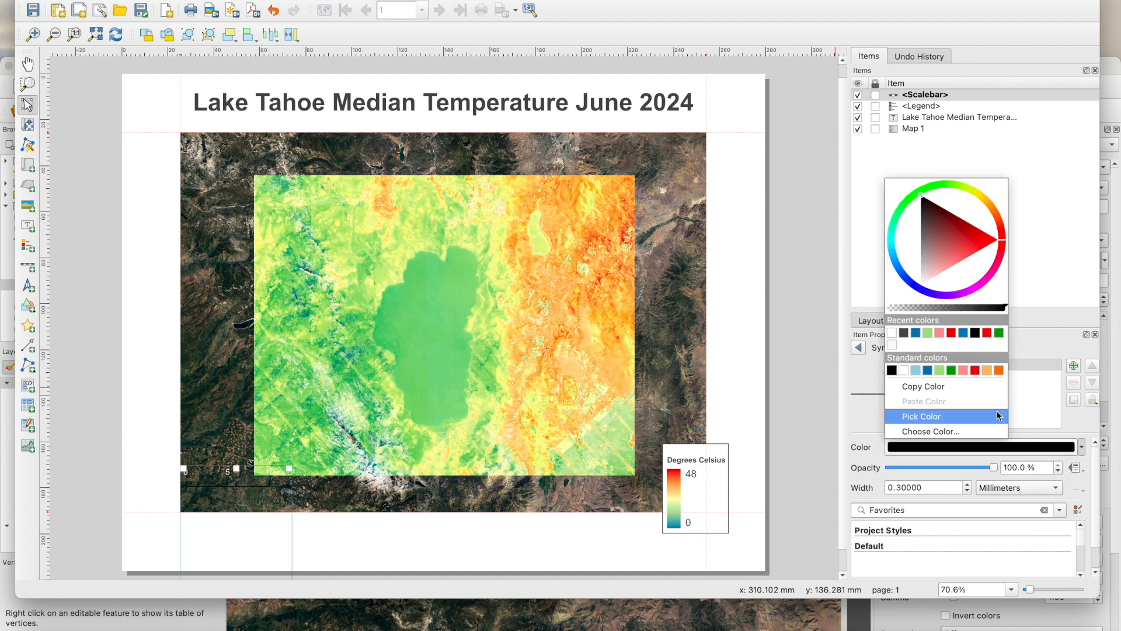
{"action": "left_click", "coordinate": [904, 370]}
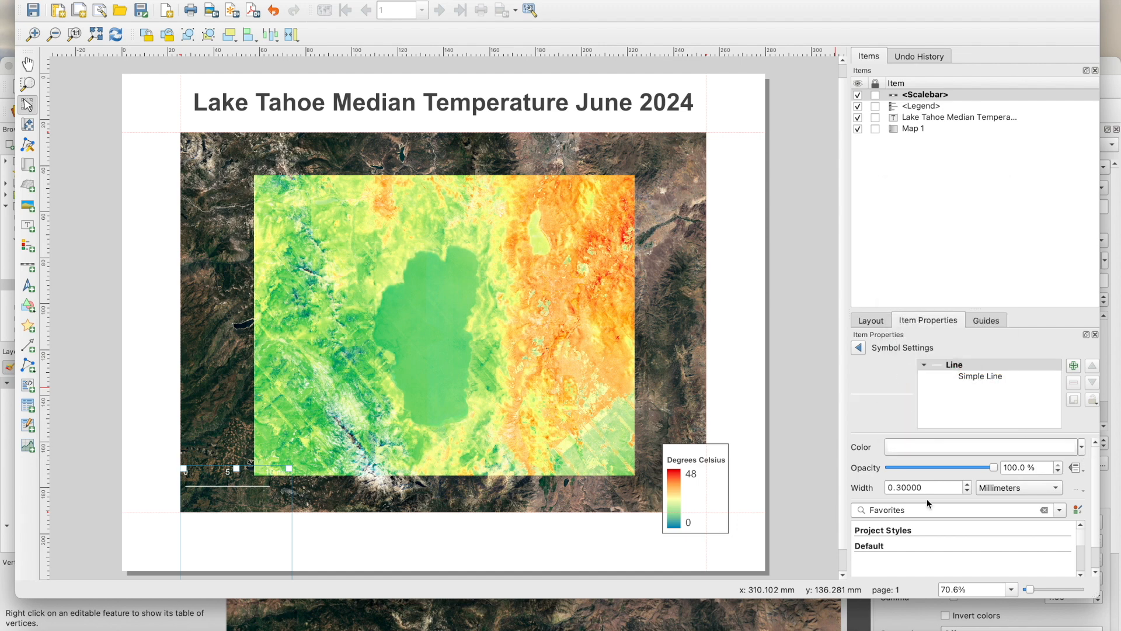
{"action": "left_click", "coordinate": [901, 487]}
{"action": "key", "text": "BackSpace"}
{"action": "type", "text": "5"}
{"action": "double_click", "coordinate": [902, 489]}
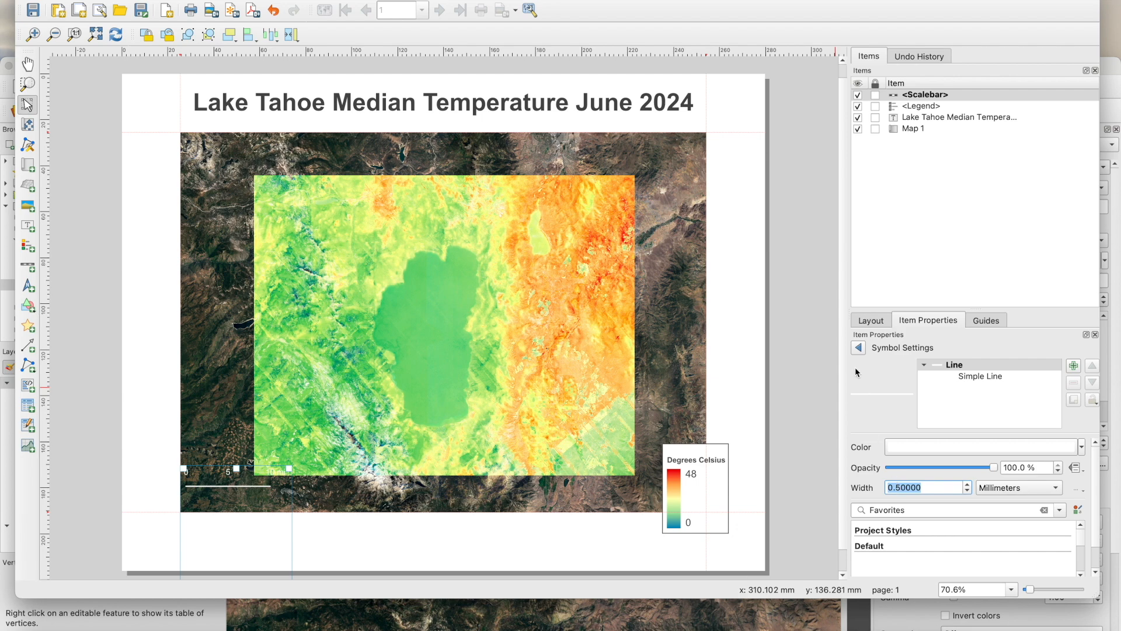
{"action": "left_click", "coordinate": [858, 349]}
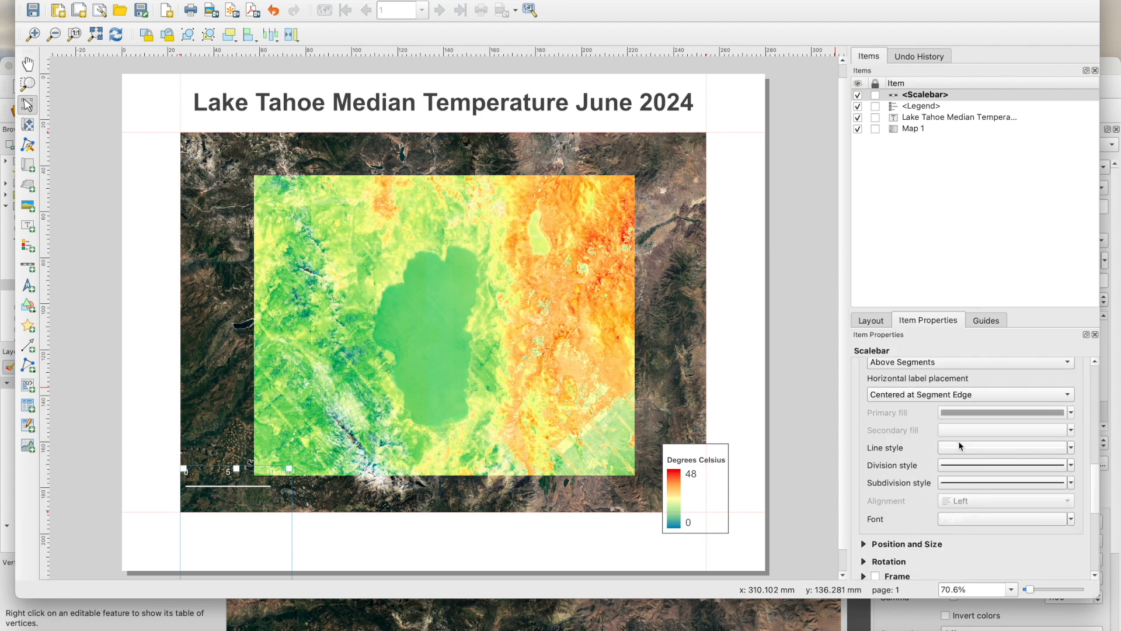
Make the scale bar's division line style white with a width of 0.5 mm.
{"action": "left_click", "coordinate": [965, 466]}
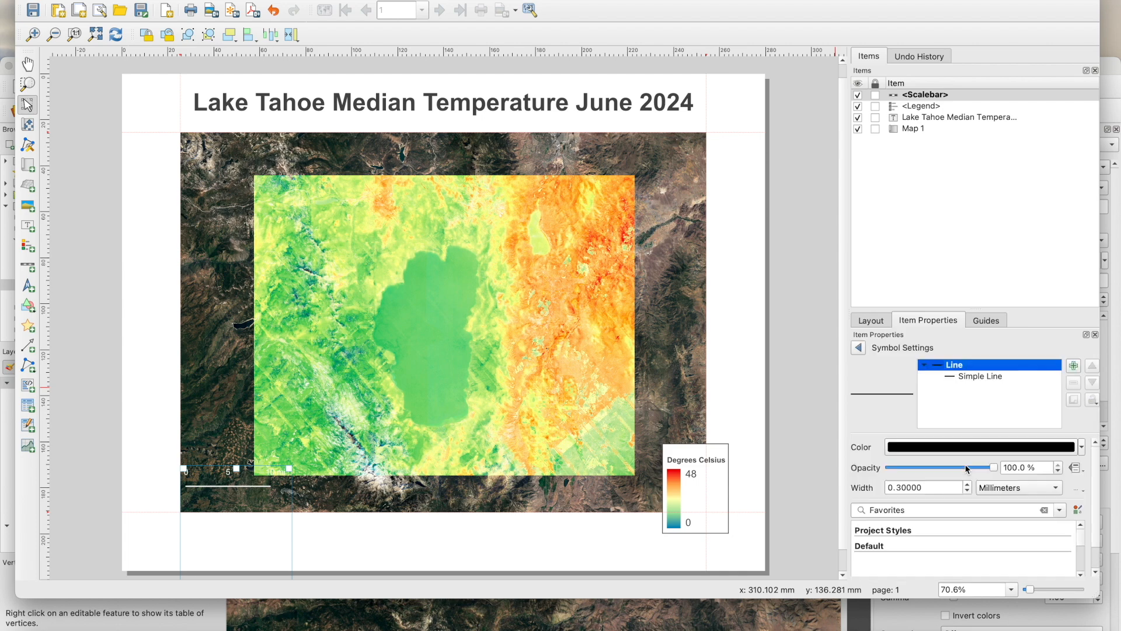
{"action": "left_click", "coordinate": [1082, 448]}
{"action": "left_click", "coordinate": [903, 370]}
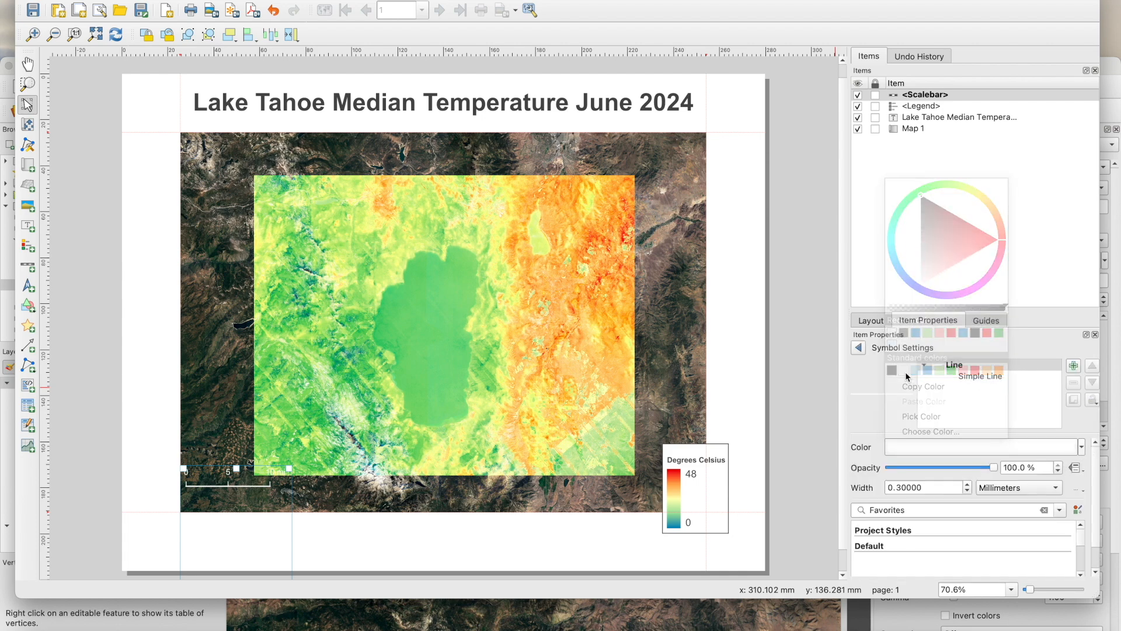
{"action": "type", "text": "5"}
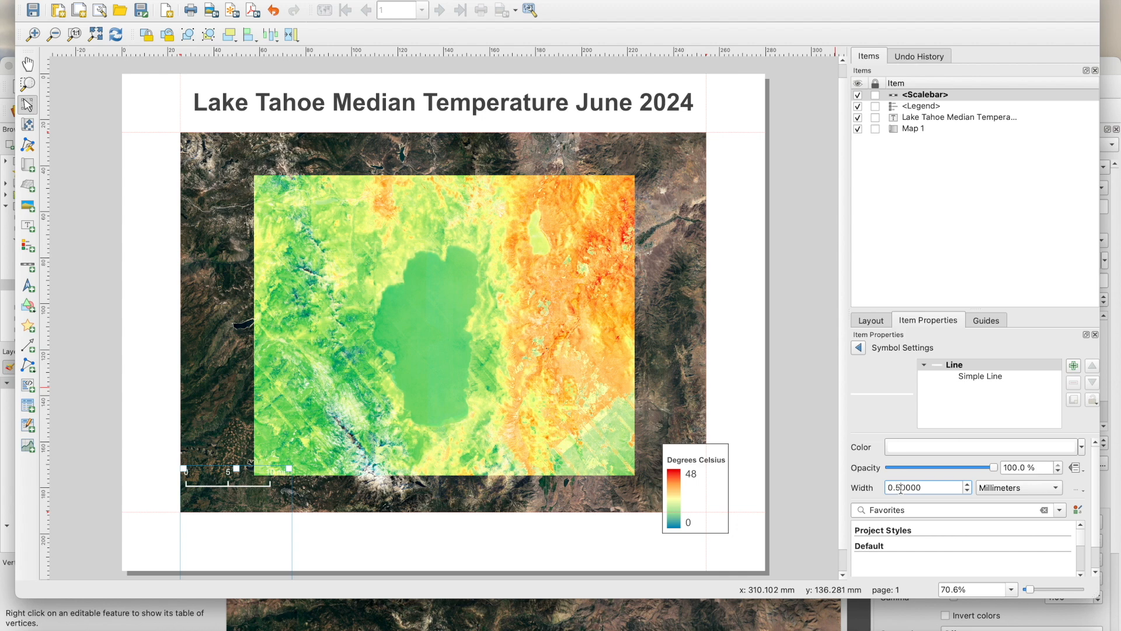
{"action": "double_click", "coordinate": [901, 488]}
{"action": "left_click", "coordinate": [859, 349]}
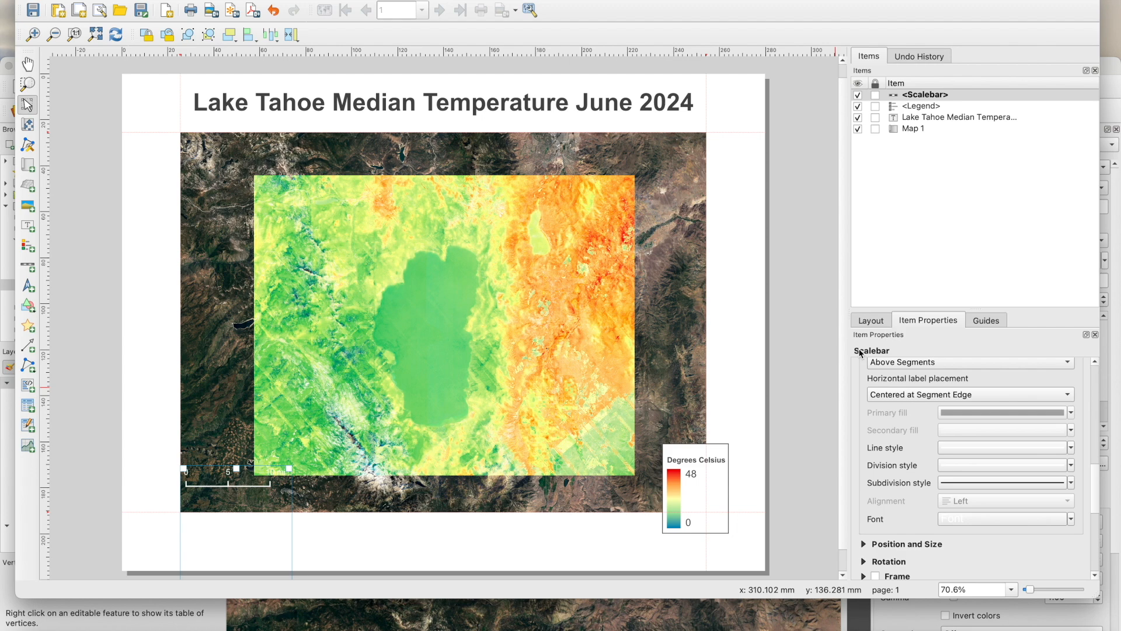
Try a frame and a background on the scale bar.
{"action": "scroll", "coordinate": [915, 435], "scroll_direction": "down", "scroll_amount": 5}
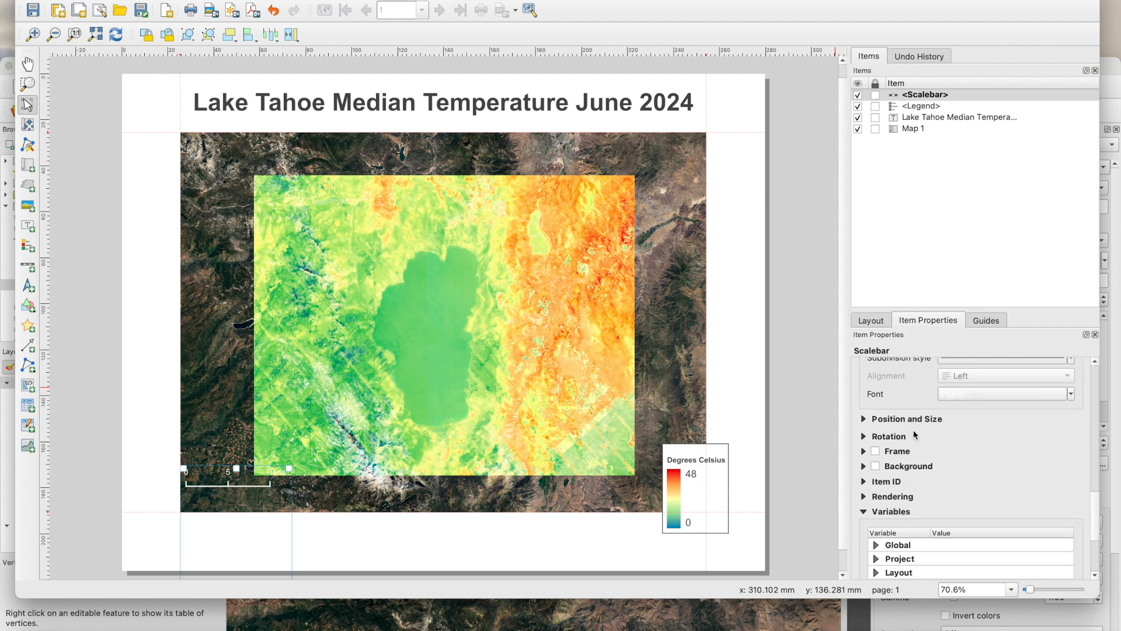
{"action": "left_click", "coordinate": [875, 452]}
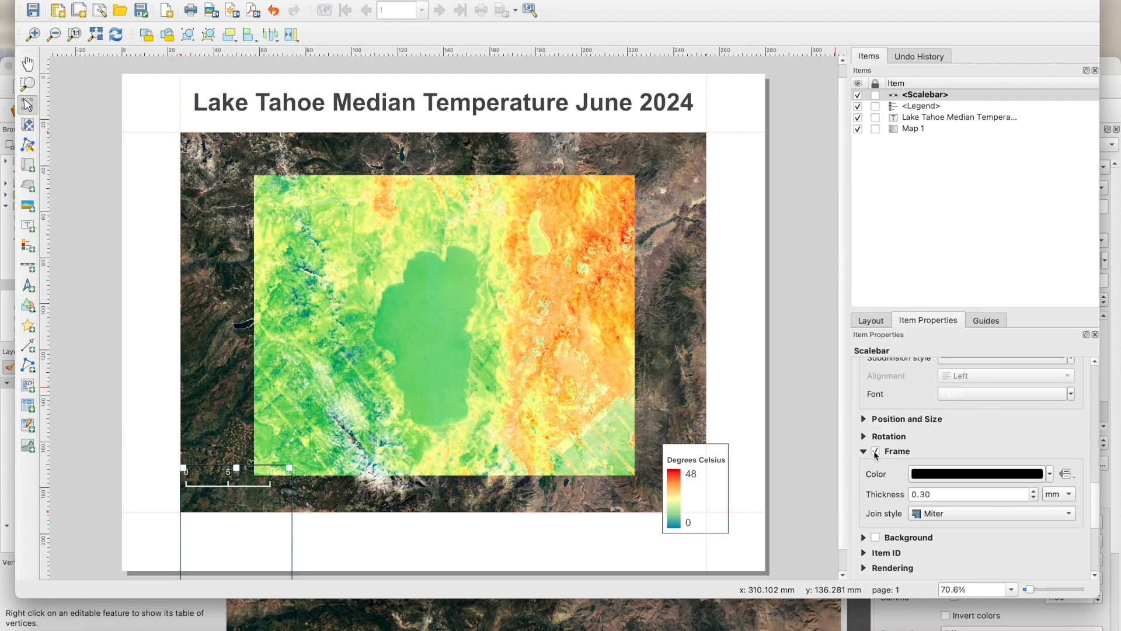
{"action": "left_click", "coordinate": [874, 452]}
{"action": "left_click", "coordinate": [876, 466]}
{"action": "left_click", "coordinate": [876, 466]}
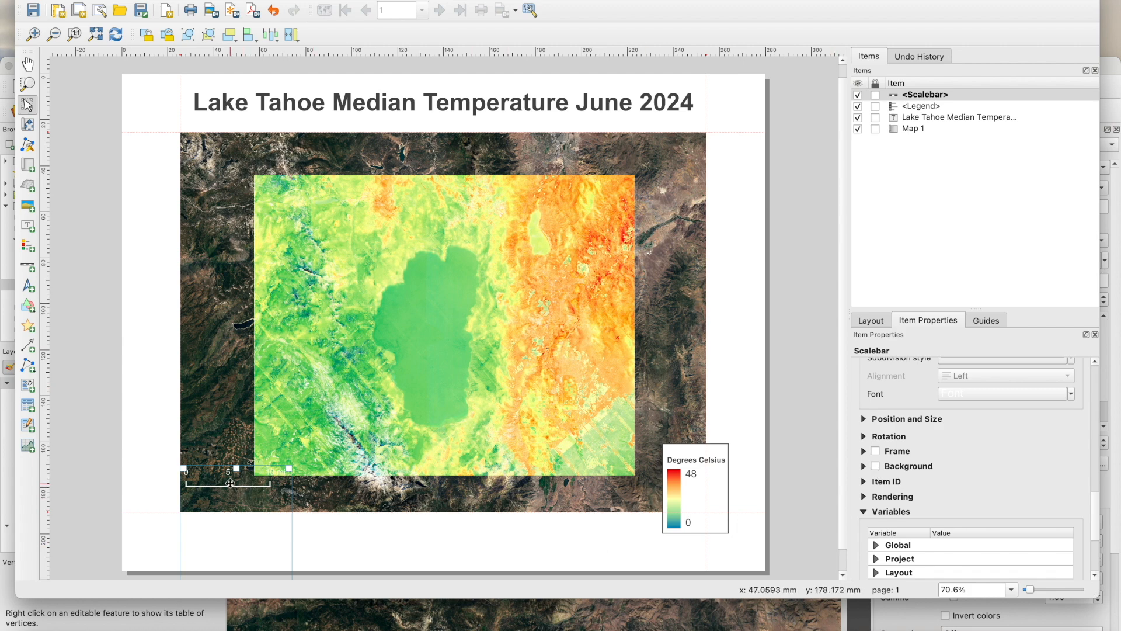
Move the scale bar slightly down toward the map's lower-left corner and deselect it.
{"action": "left_click_drag", "start_coordinate": [230, 482], "coordinate": [232, 498]}
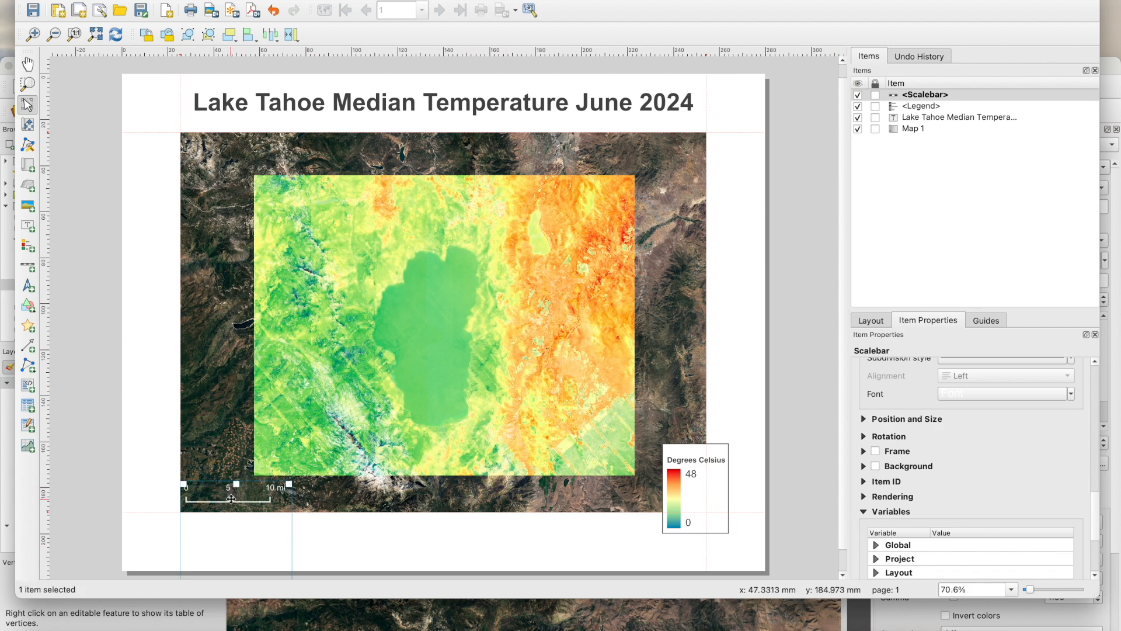
{"action": "left_click", "coordinate": [142, 496]}
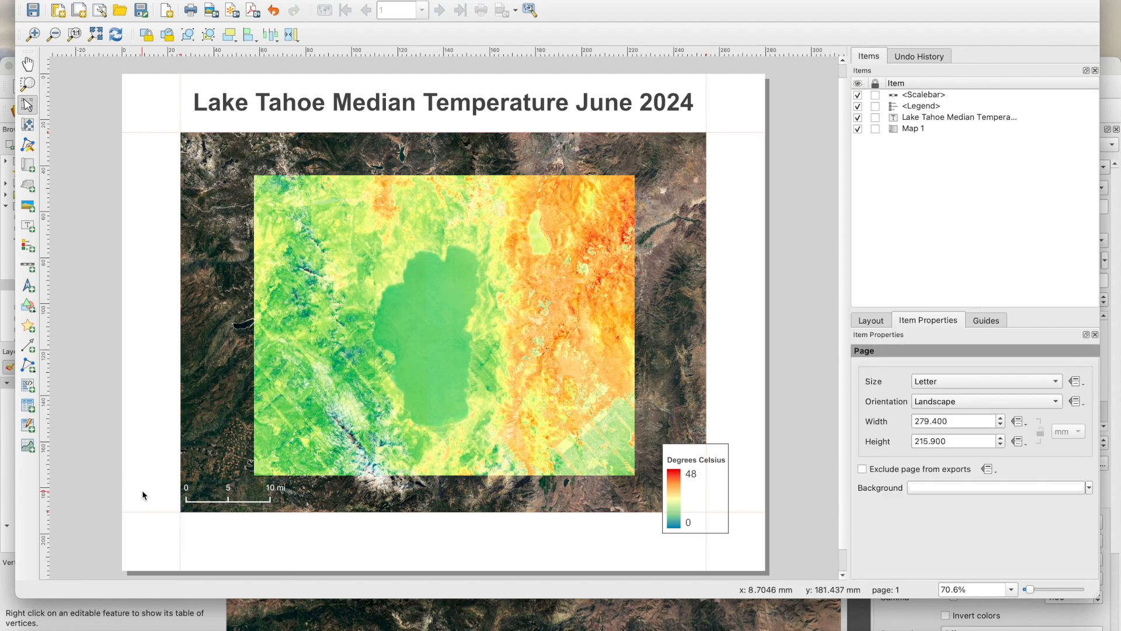
Add a north arrow over the map's upper-right corner.
{"action": "left_click", "coordinate": [29, 289]}
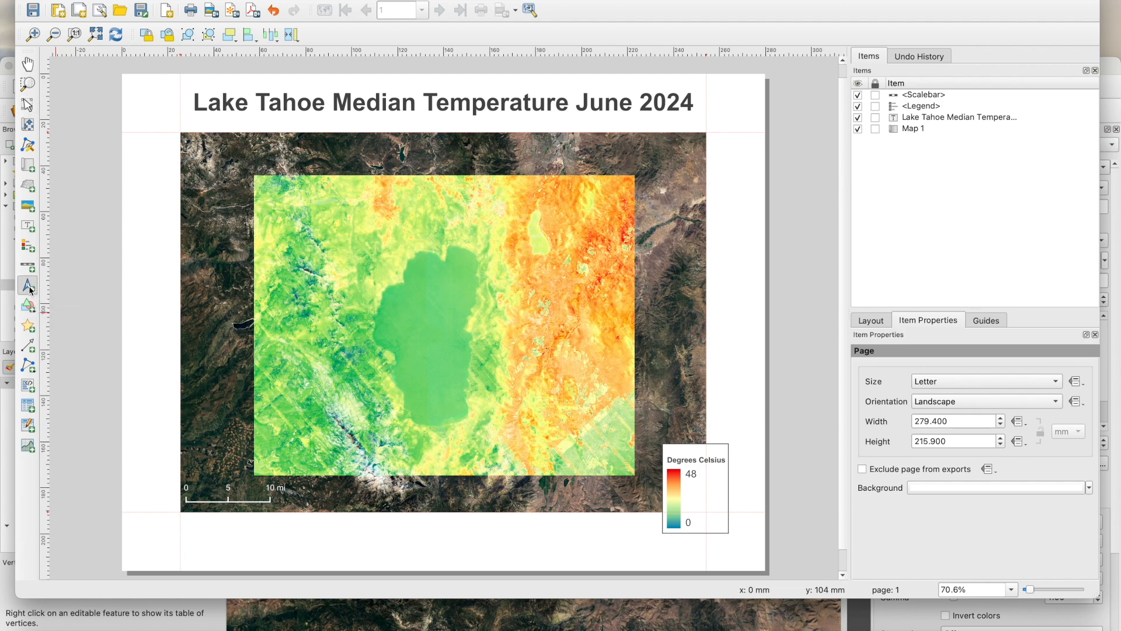
{"action": "left_click_drag", "start_coordinate": [650, 138], "coordinate": [701, 208]}
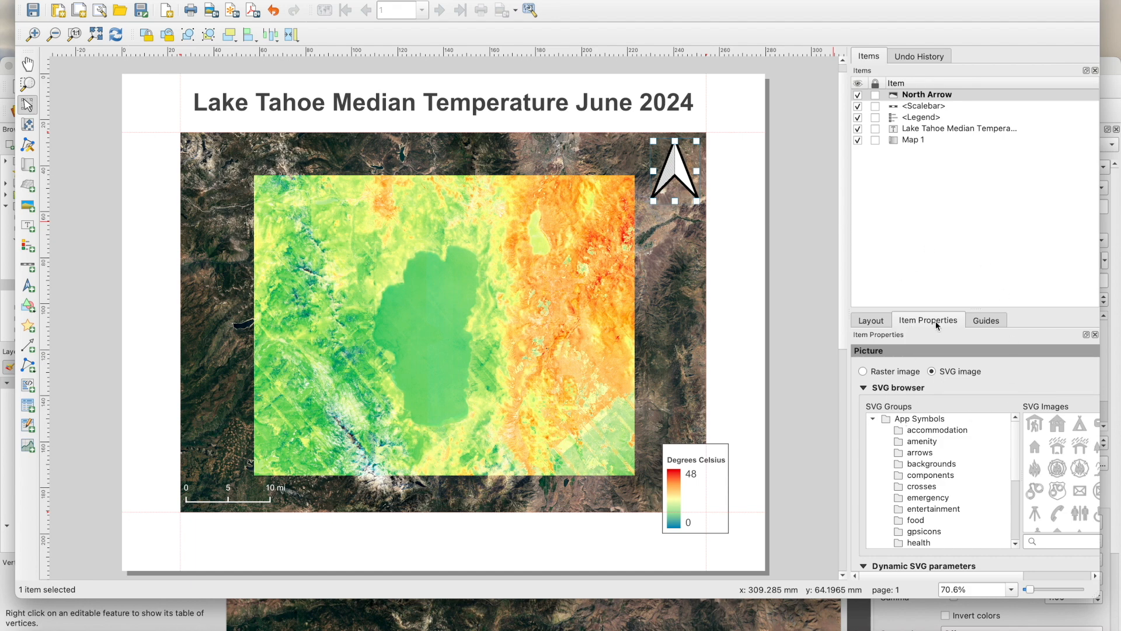
Compare symbols from the arrows SVG group and apply NorthArrow_04, the arrow with an N above it, as the north arrow.
{"action": "left_click", "coordinate": [921, 454]}
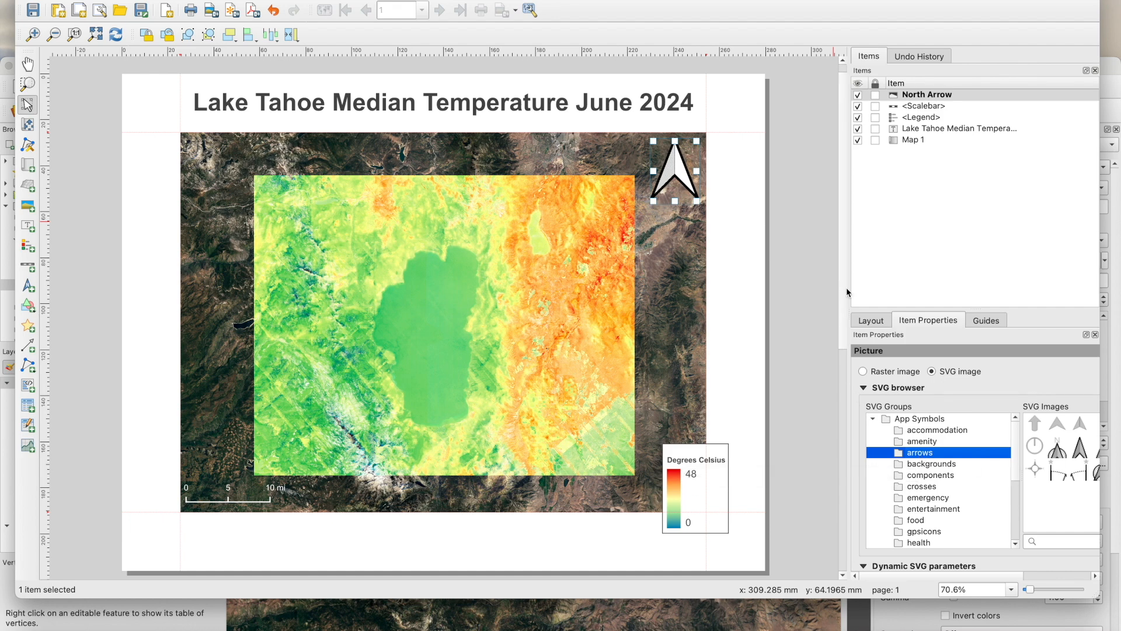
{"action": "left_click_drag", "start_coordinate": [846, 288], "coordinate": [753, 290]}
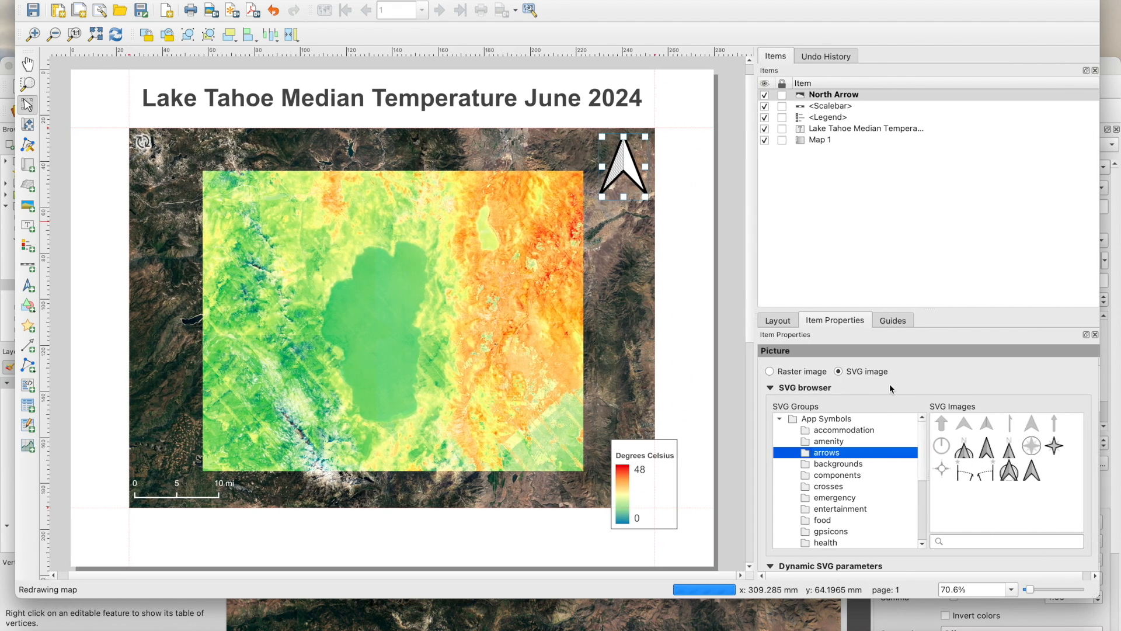
{"action": "left_click", "coordinate": [1028, 441]}
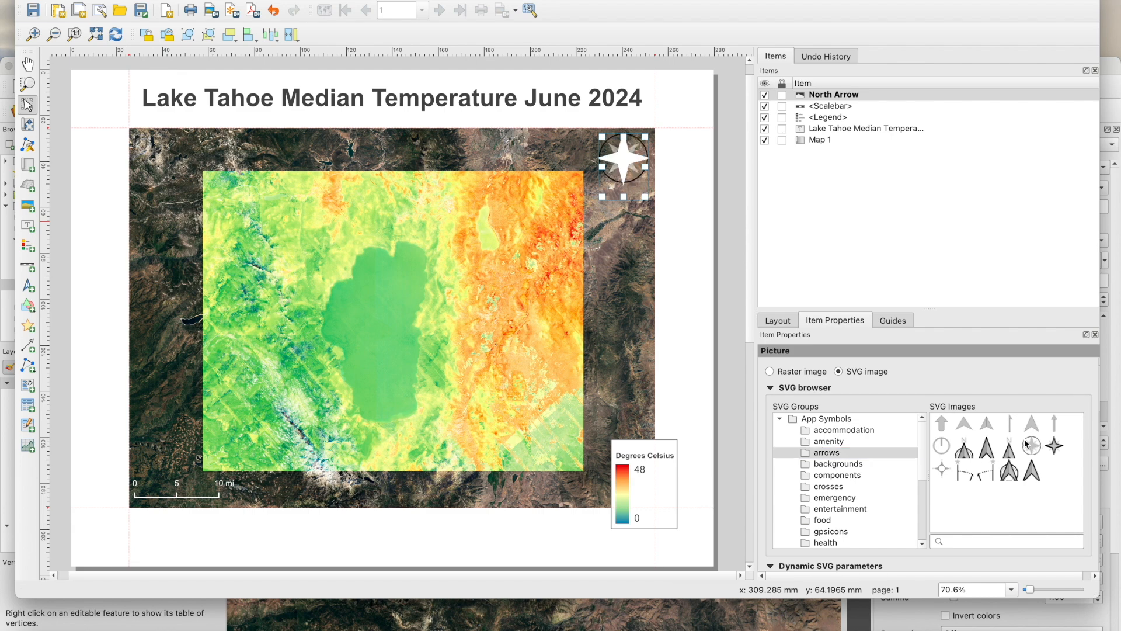
{"action": "left_click", "coordinate": [1059, 445]}
{"action": "left_click", "coordinate": [1032, 473]}
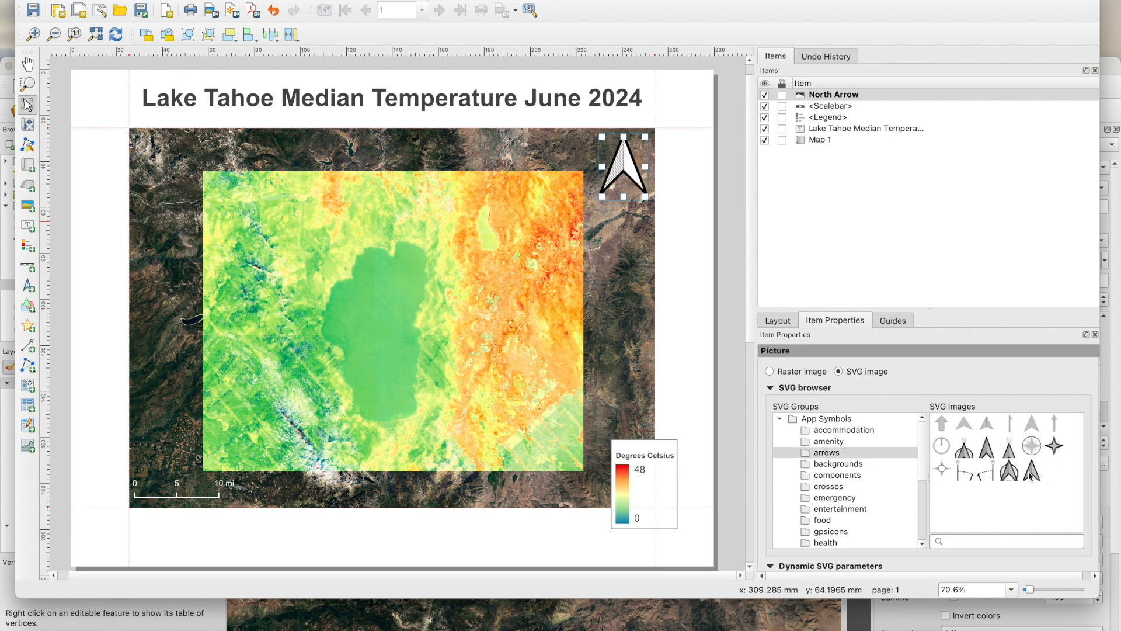
{"action": "left_click", "coordinate": [943, 468]}
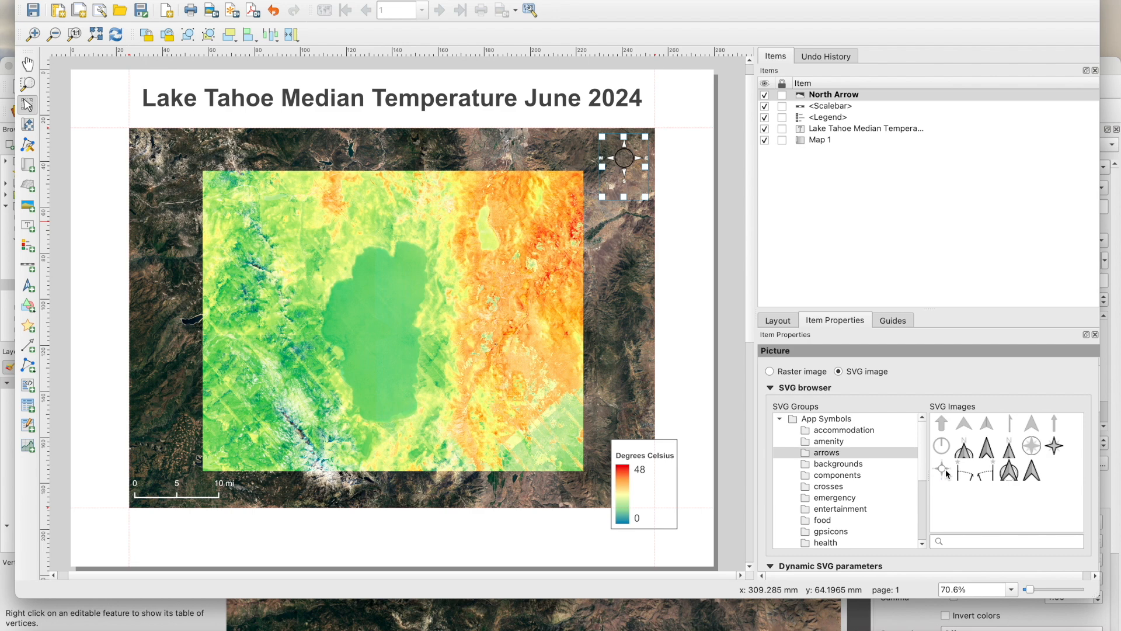
{"action": "left_click", "coordinate": [1010, 451]}
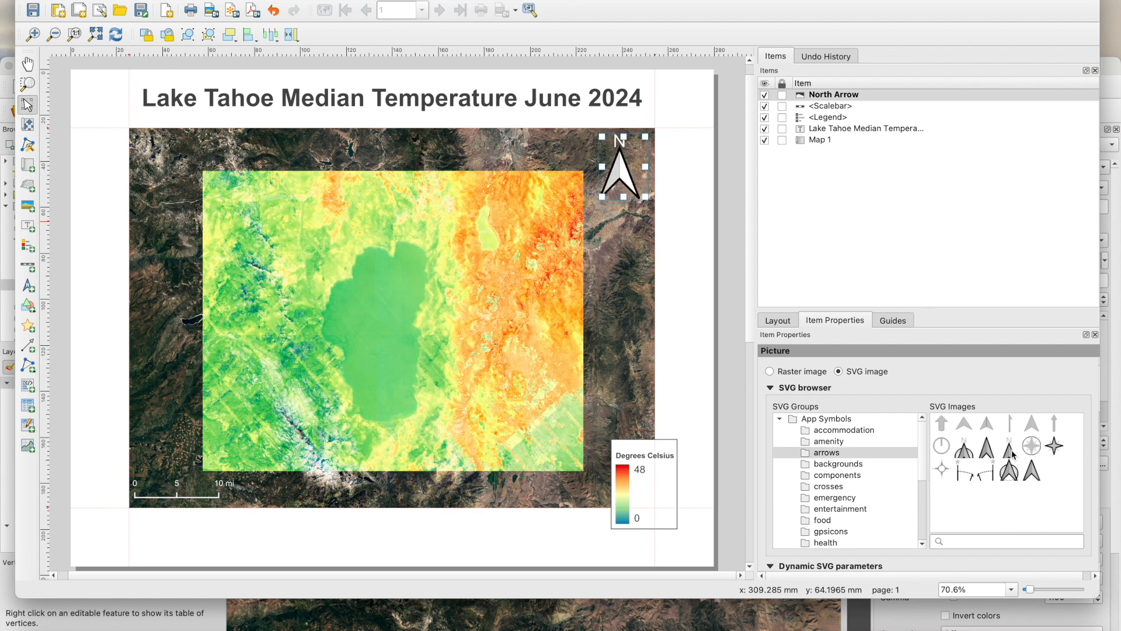
Set the north arrow's stroke color to dark gray.
{"action": "scroll", "coordinate": [764, 467], "scroll_direction": "down", "scroll_amount": 3}
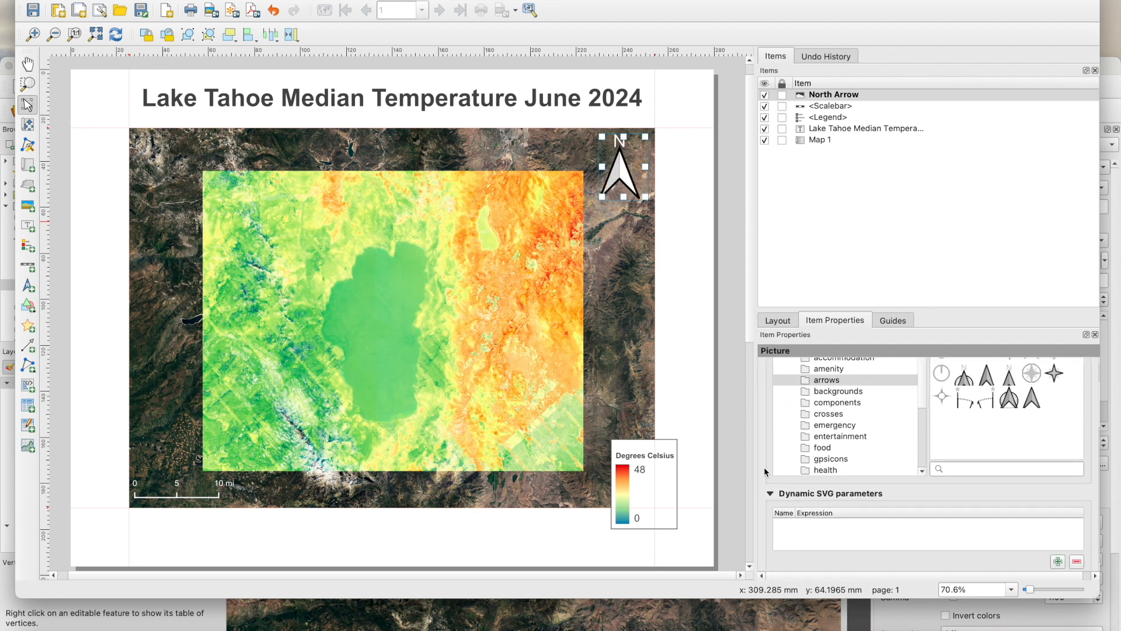
{"action": "scroll", "coordinate": [764, 468], "scroll_direction": "down", "scroll_amount": 8}
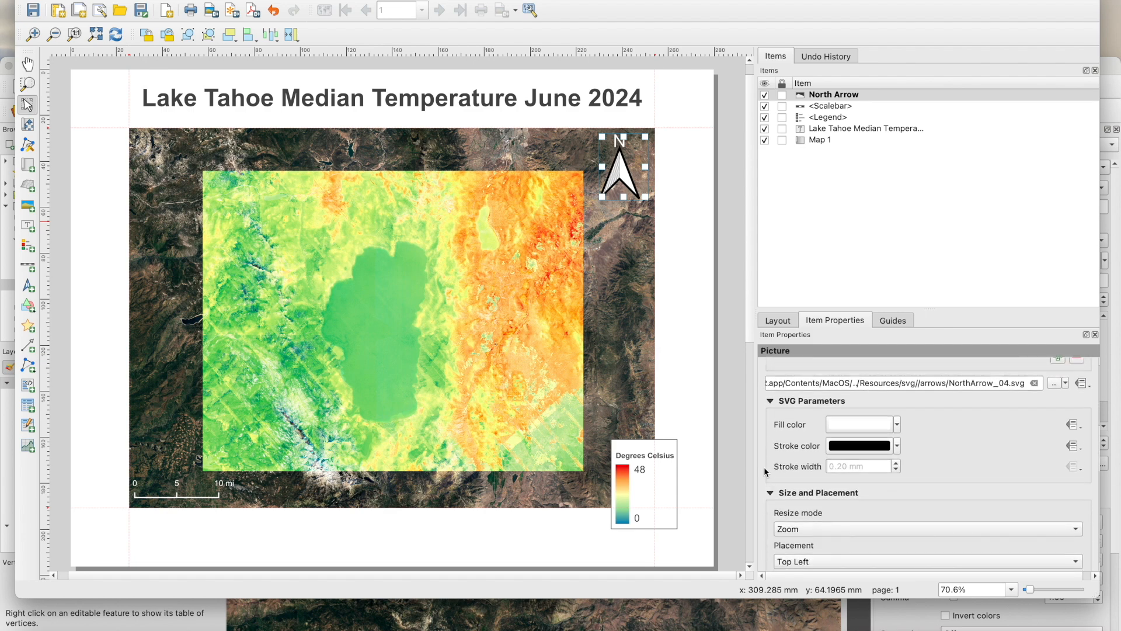
{"action": "left_click", "coordinate": [897, 446]}
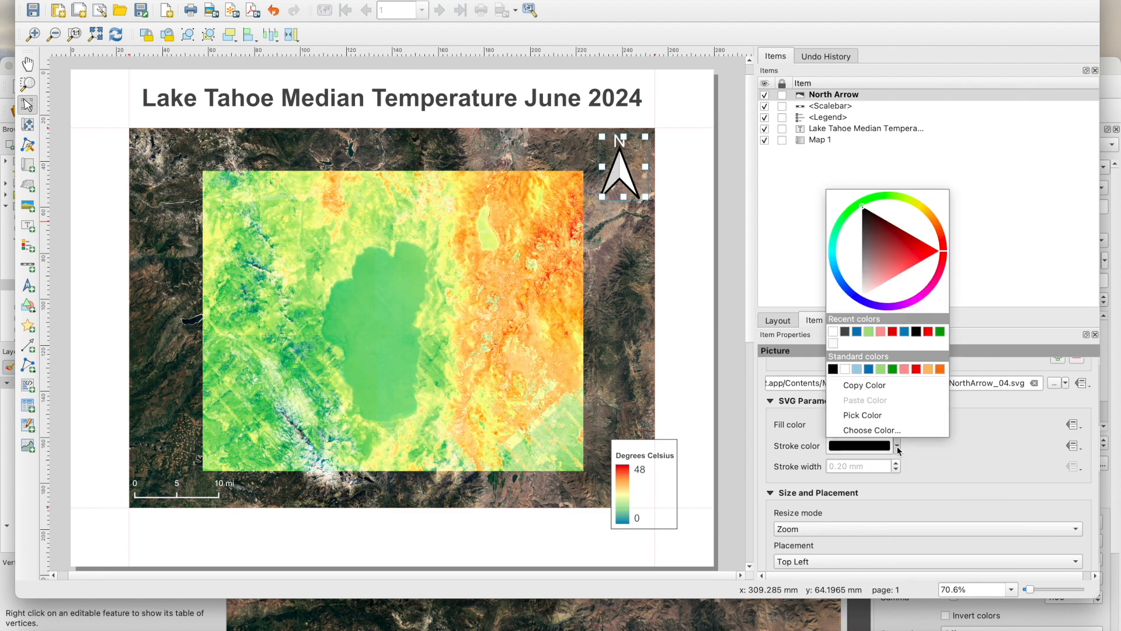
{"action": "left_click", "coordinate": [845, 331]}
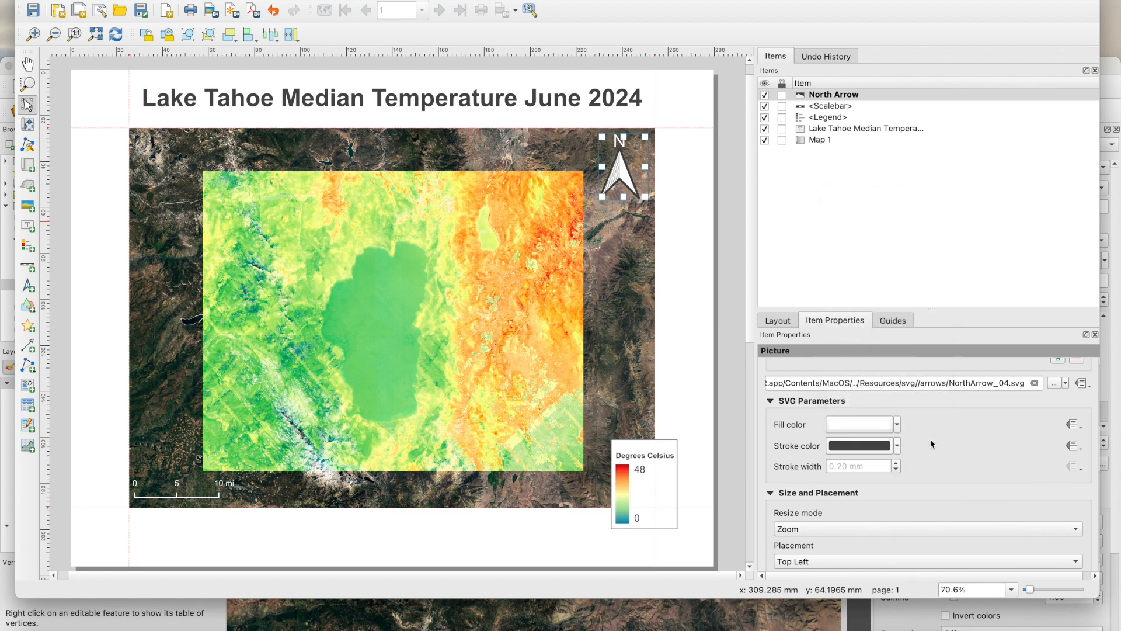
Shrink the north arrow toward the map's upper-right corner and deselect it.
{"action": "left_click_drag", "start_coordinate": [602, 197], "coordinate": [613, 182]}
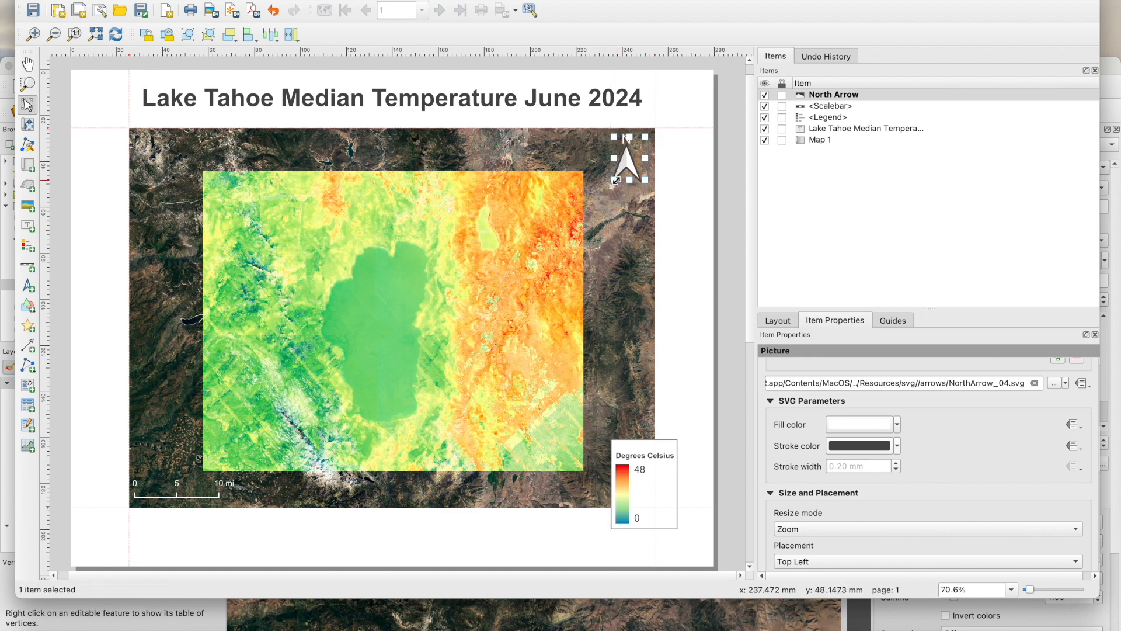
{"action": "left_click", "coordinate": [674, 168]}
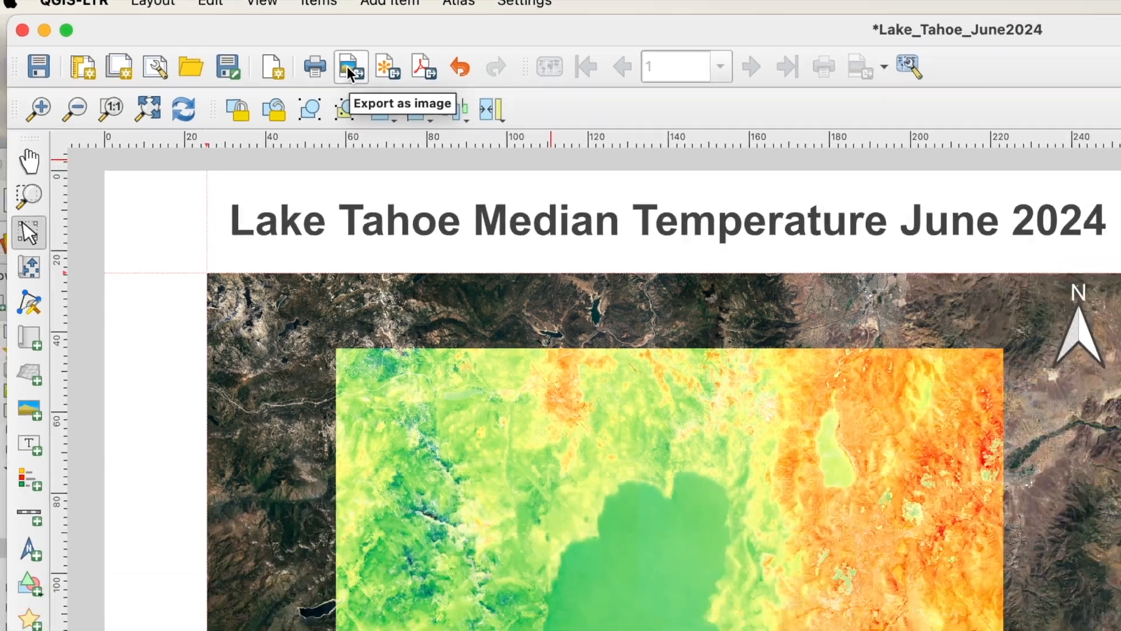
Export the layout as the PNG image Lake_Tahoe_June2024 in the Documents folder at 300 dpi, 3300 by 2550 px.
{"action": "left_click", "coordinate": [347, 66]}
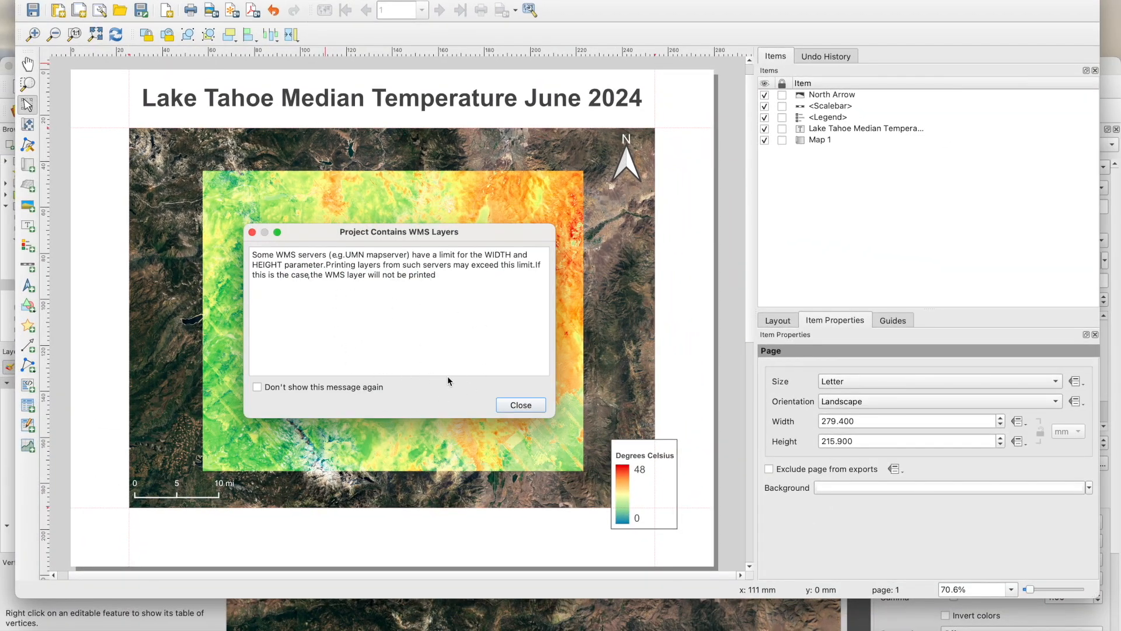
{"action": "left_click", "coordinate": [506, 408]}
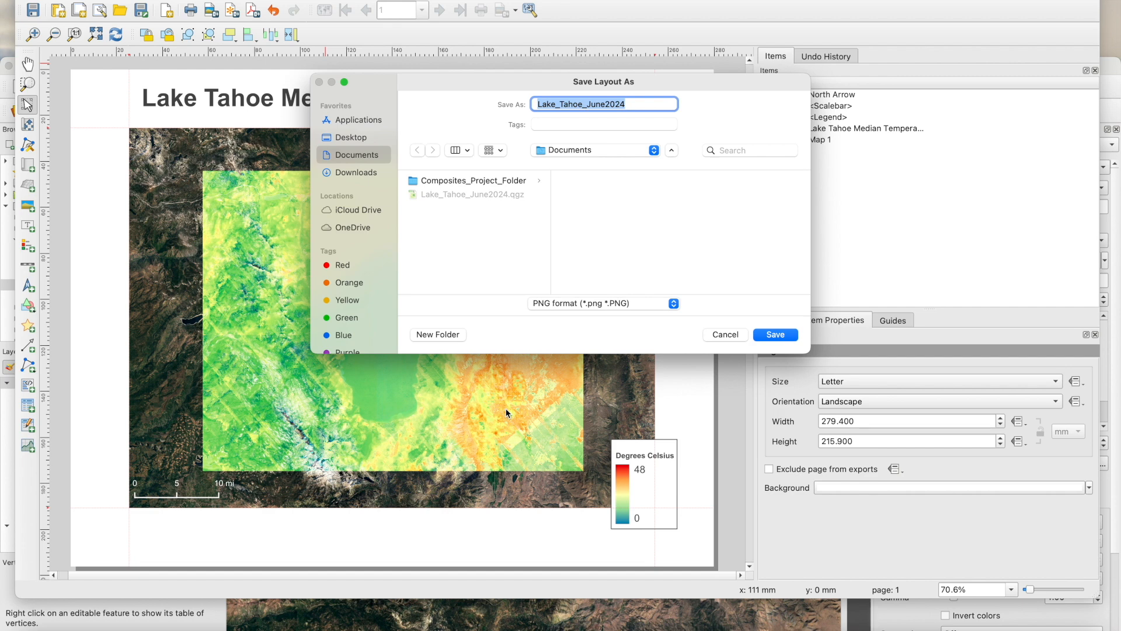
{"action": "left_click", "coordinate": [673, 304]}
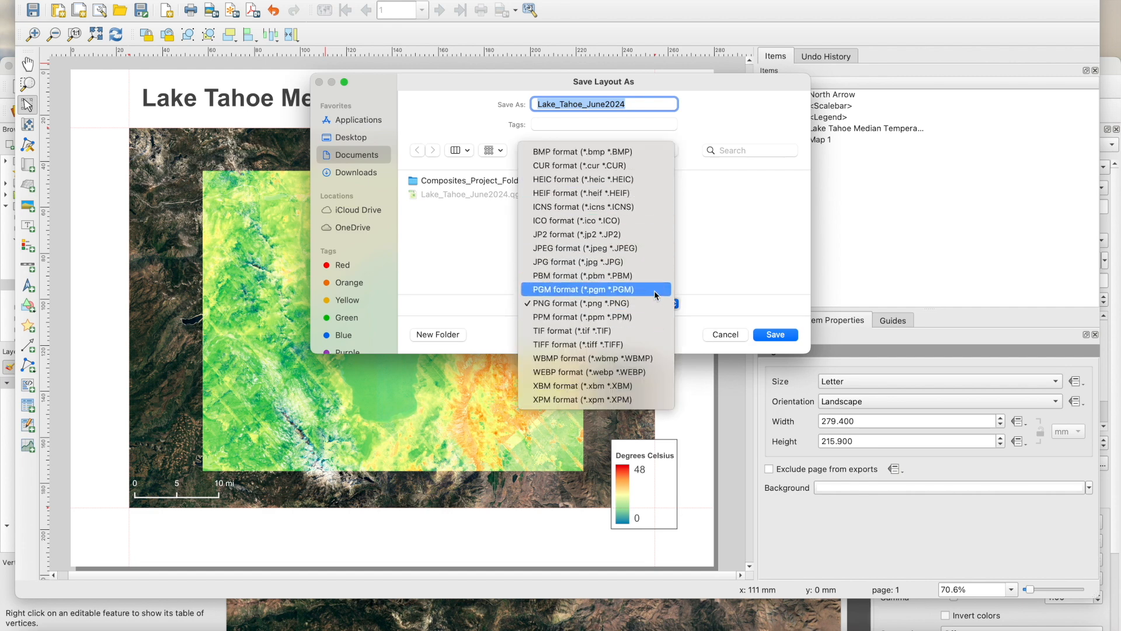
{"action": "left_click", "coordinate": [656, 305]}
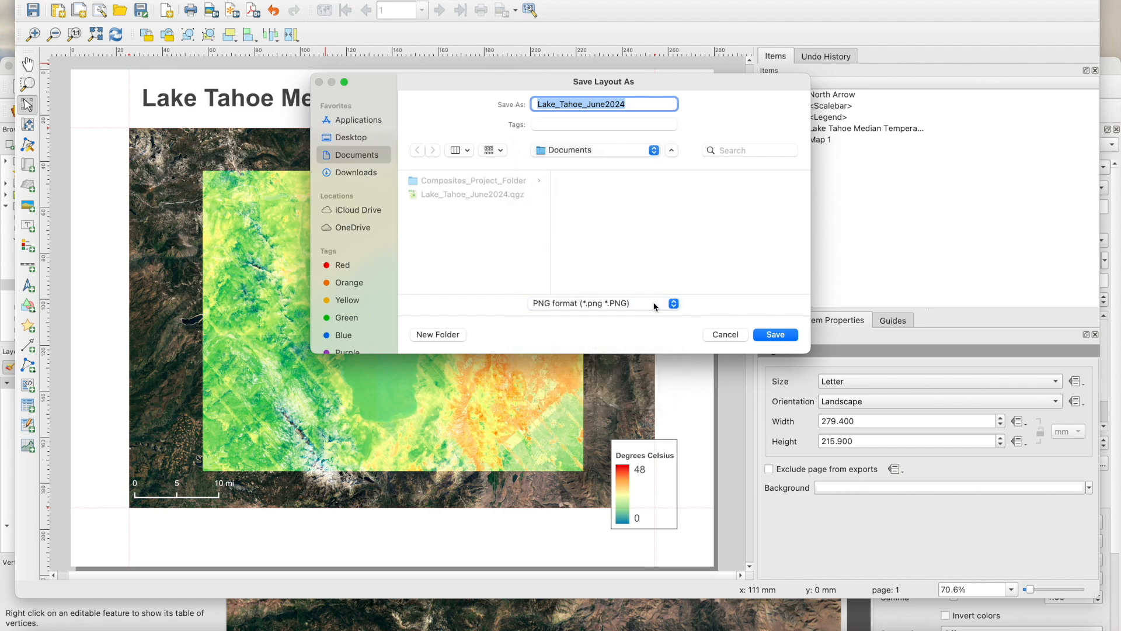
{"action": "left_click", "coordinate": [770, 336]}
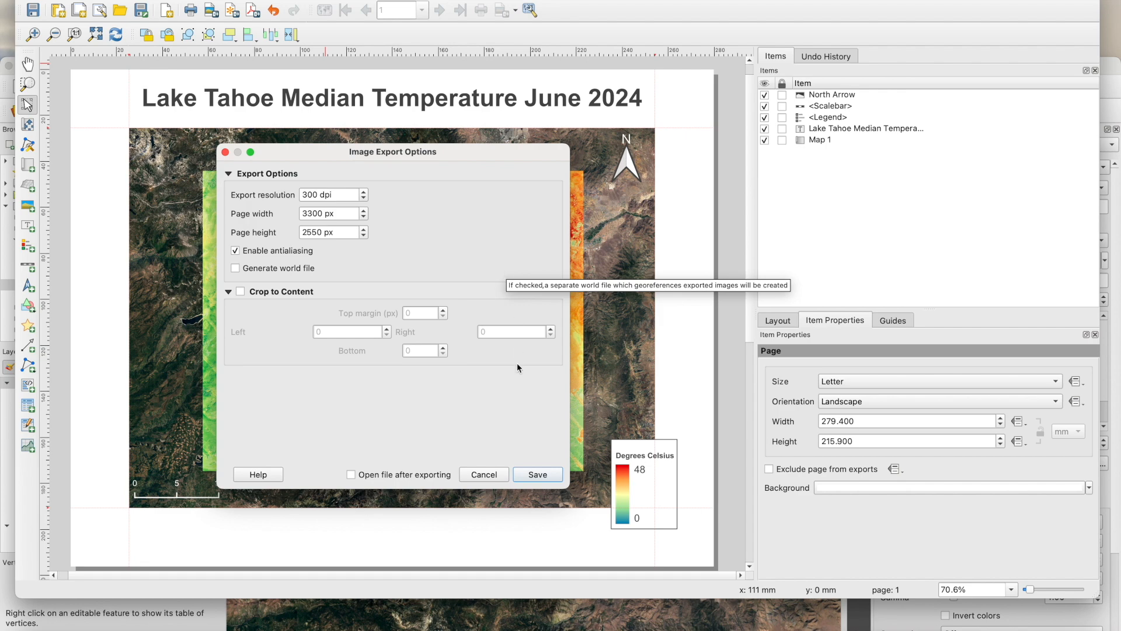
{"action": "left_click", "coordinate": [538, 475]}
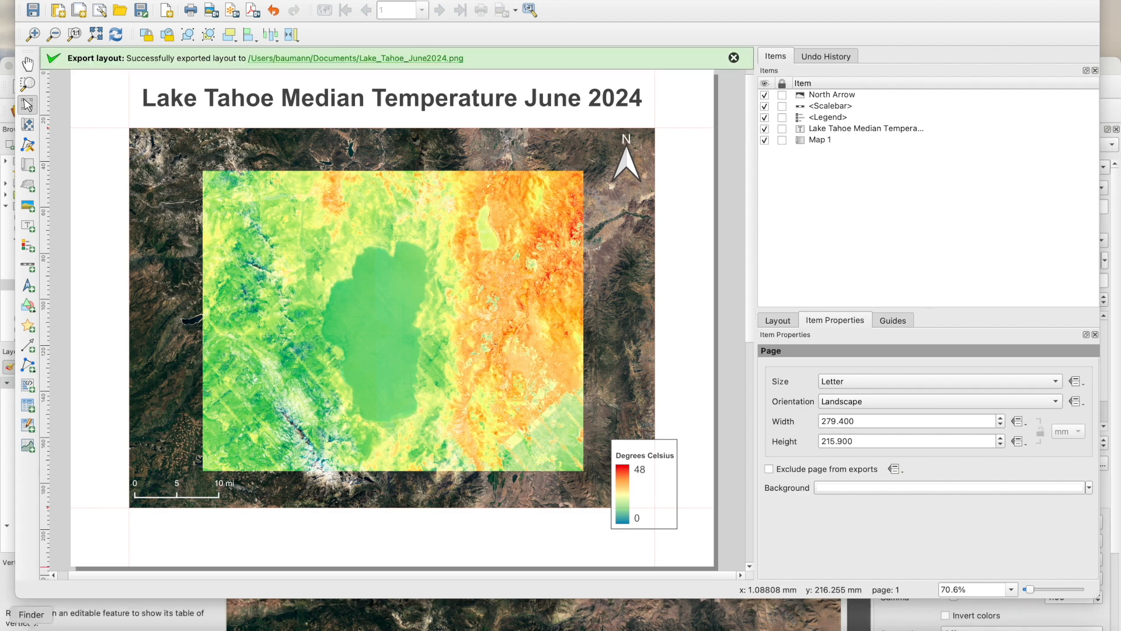
Switch to Finder and open the exported Lake_Tahoe_June2024.png from Documents to check the finished map.
{"action": "left_click", "coordinate": [31, 626]}
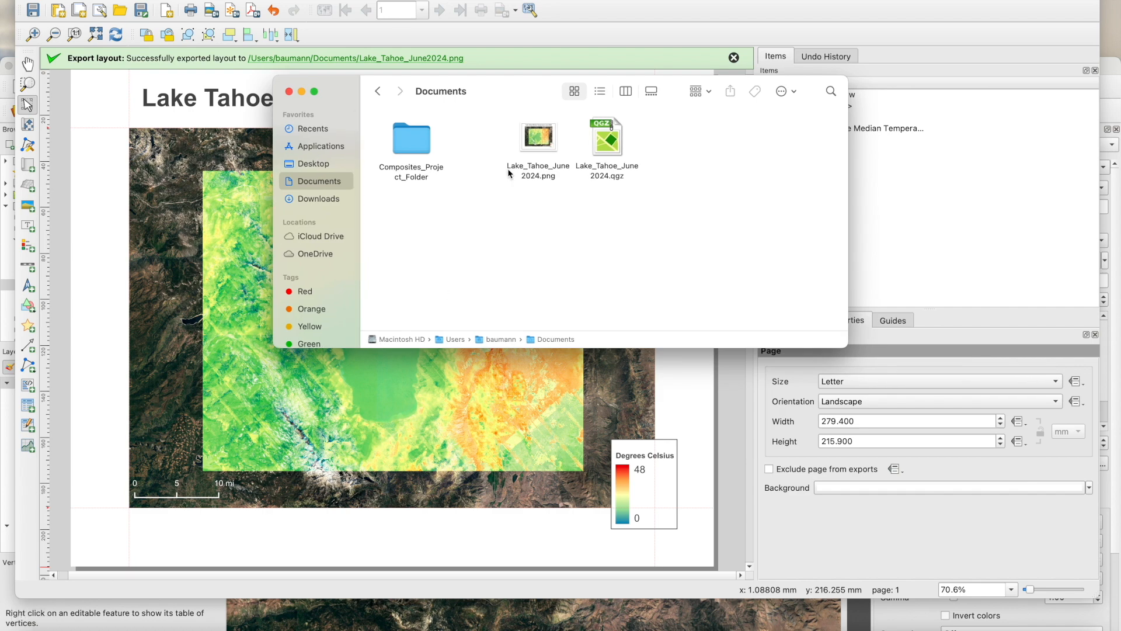
{"action": "double_click", "coordinate": [540, 139]}
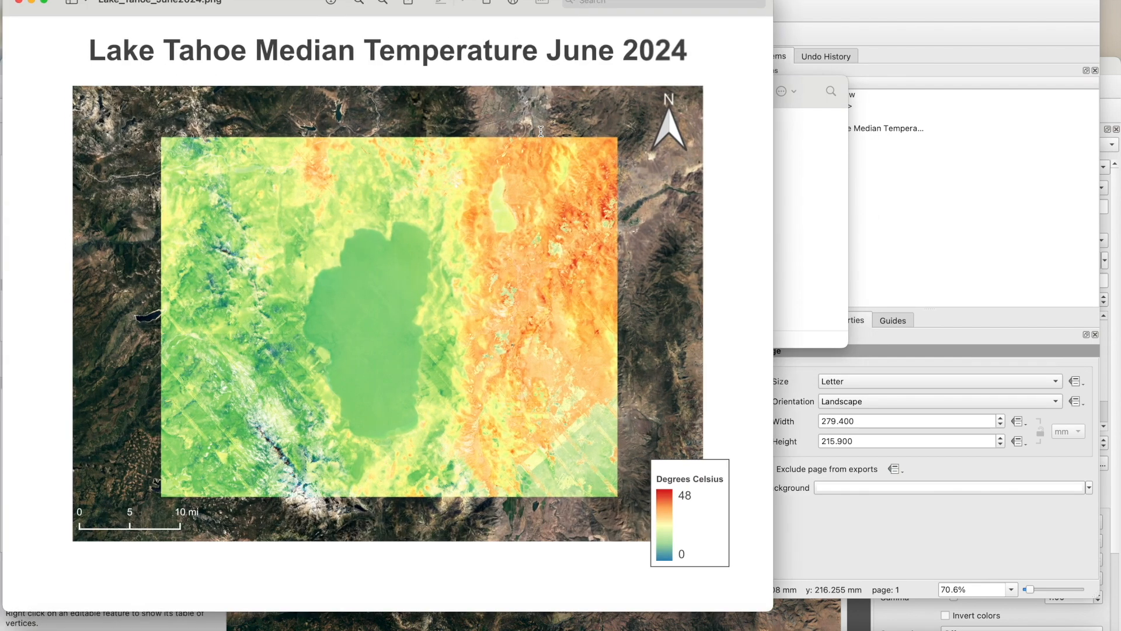